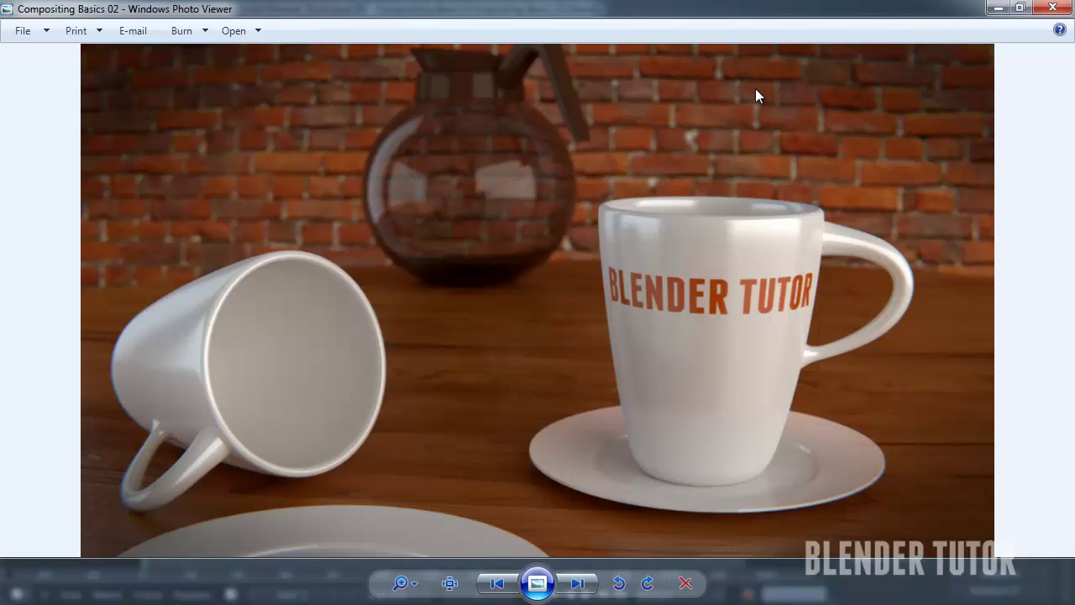
Step: Minimize the finished image, then pan the coffee-mug camera view left and back right
click(999, 10)
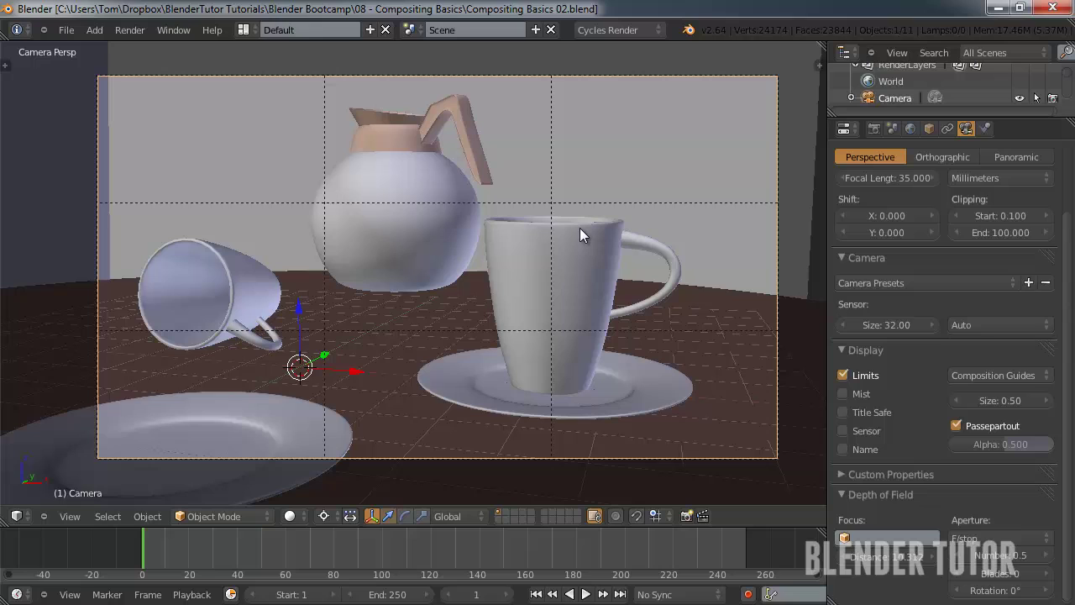
shift+middle_drag(574, 226, 537, 233)
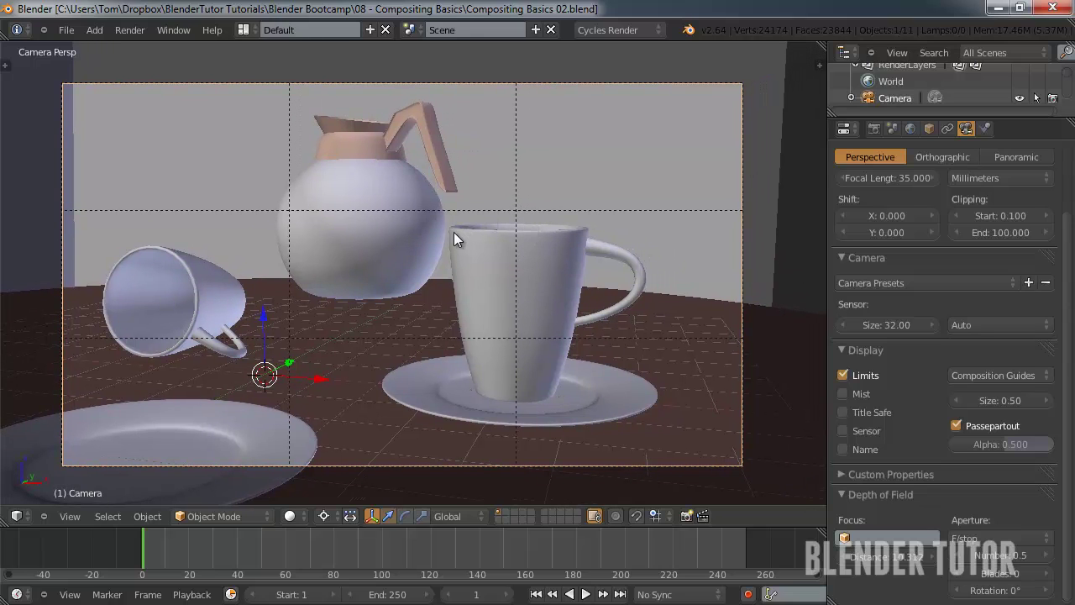
shift+middle_drag(454, 232, 482, 229)
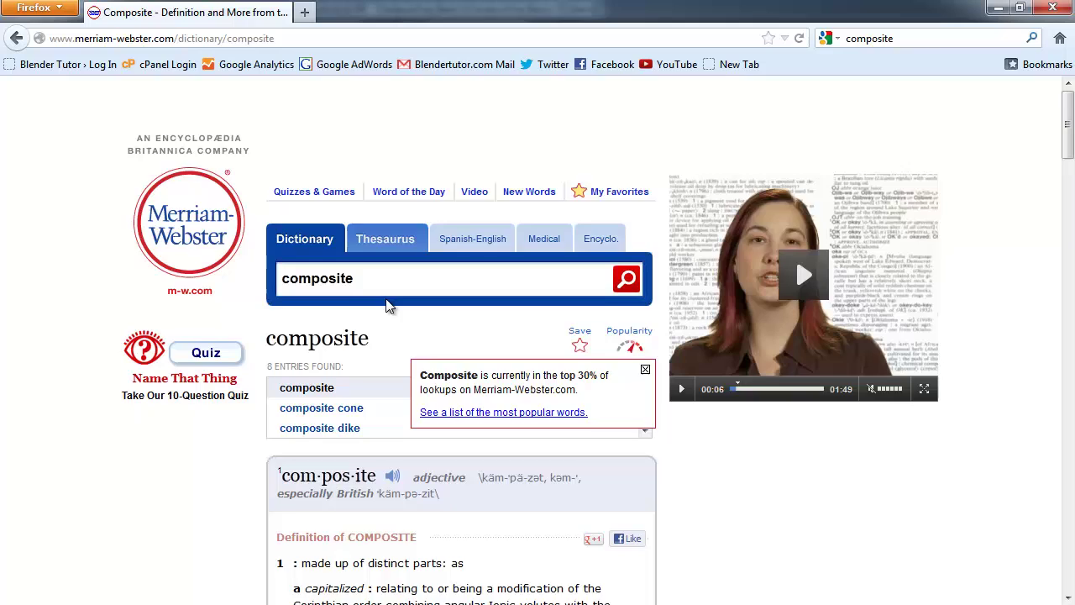
scroll(386, 306, down, 4)
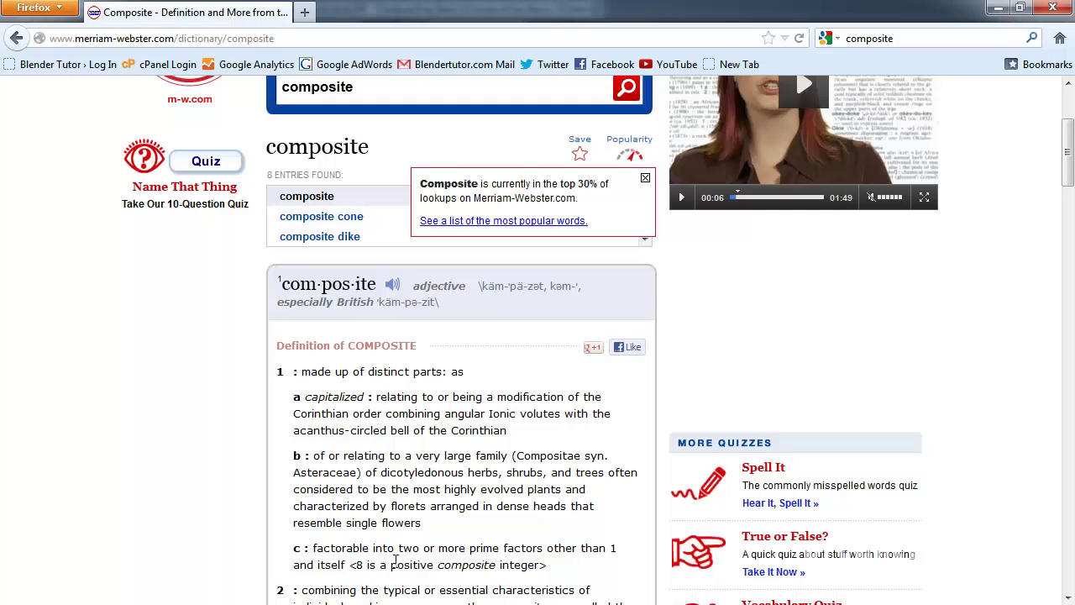
scroll(363, 522, down, 2)
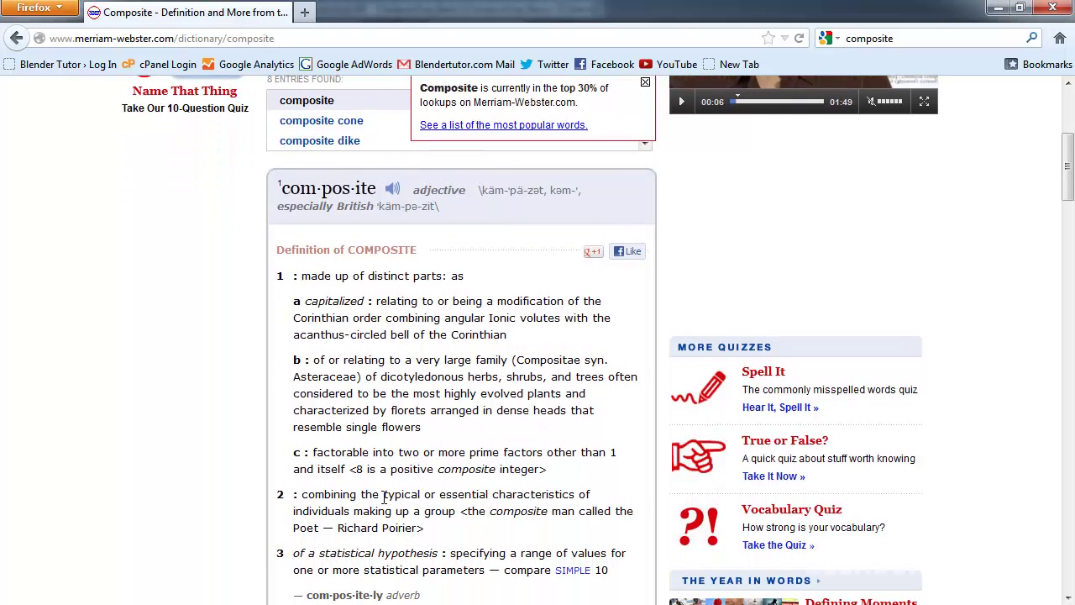
scroll(340, 495, down, 2)
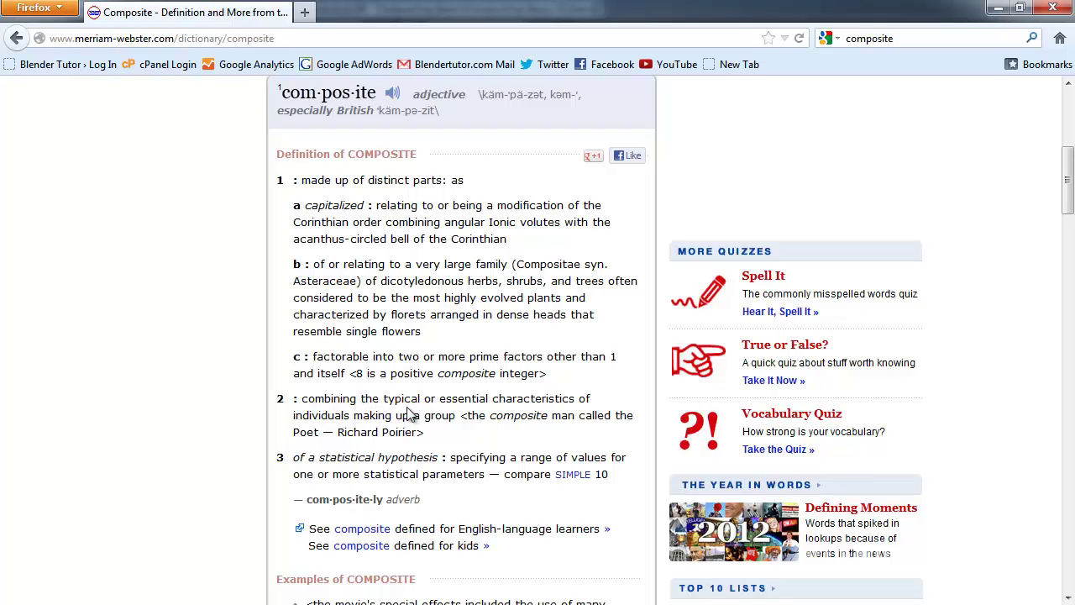
scroll(417, 401, up, 2)
scroll(417, 401, up, 6)
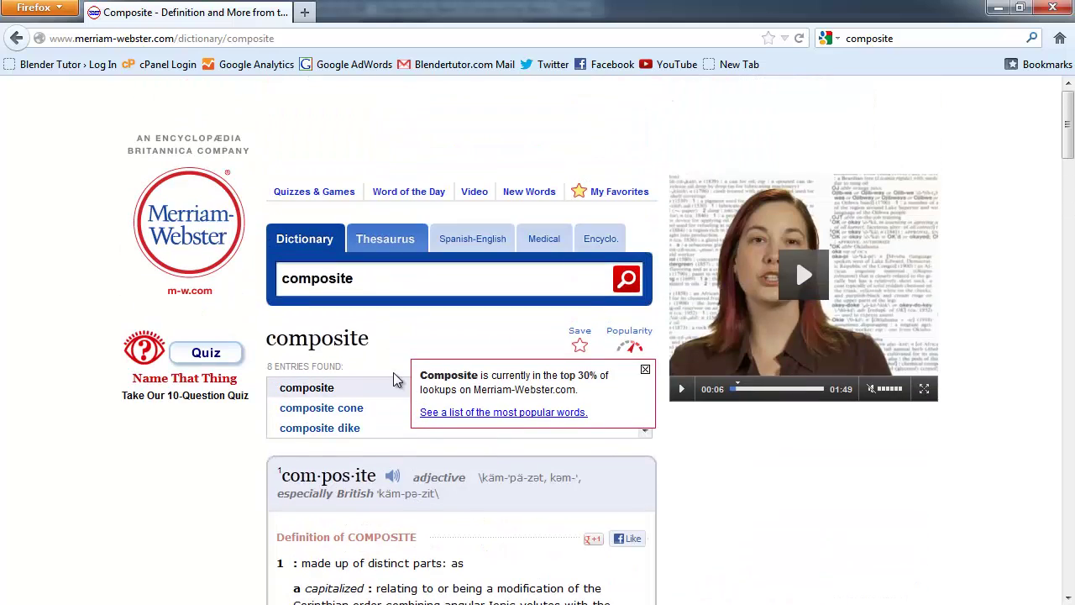
scroll(401, 424, down, 4)
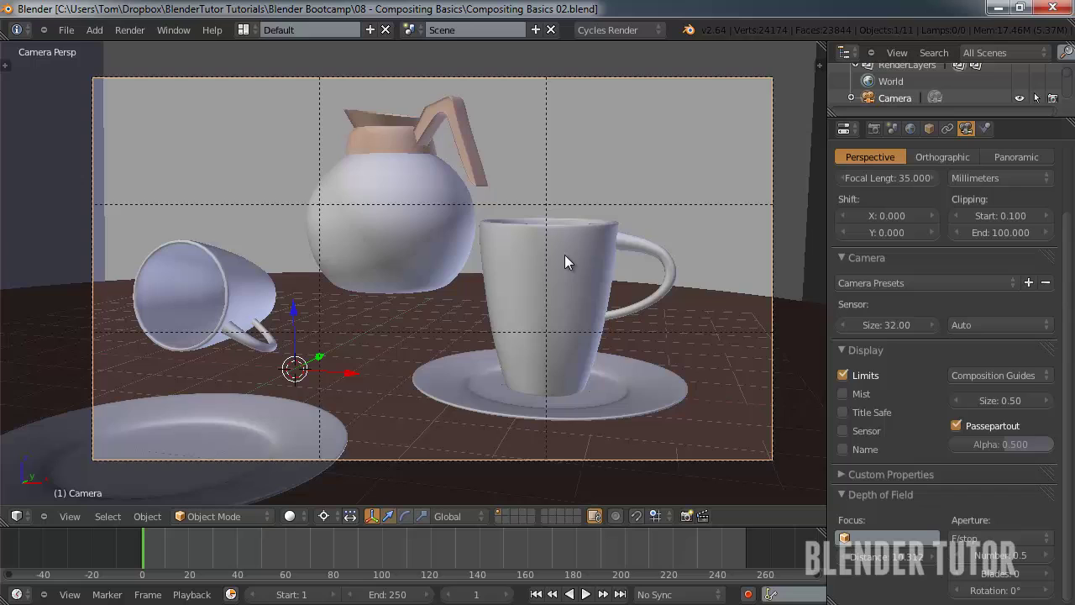
Step: Zoom and reposition the camera view of the mug scene in the viewport
scroll(541, 261, down, 6)
scroll(541, 261, up, 5)
scroll(540, 267, up, 2)
shift+middle_drag(604, 283, 563, 289)
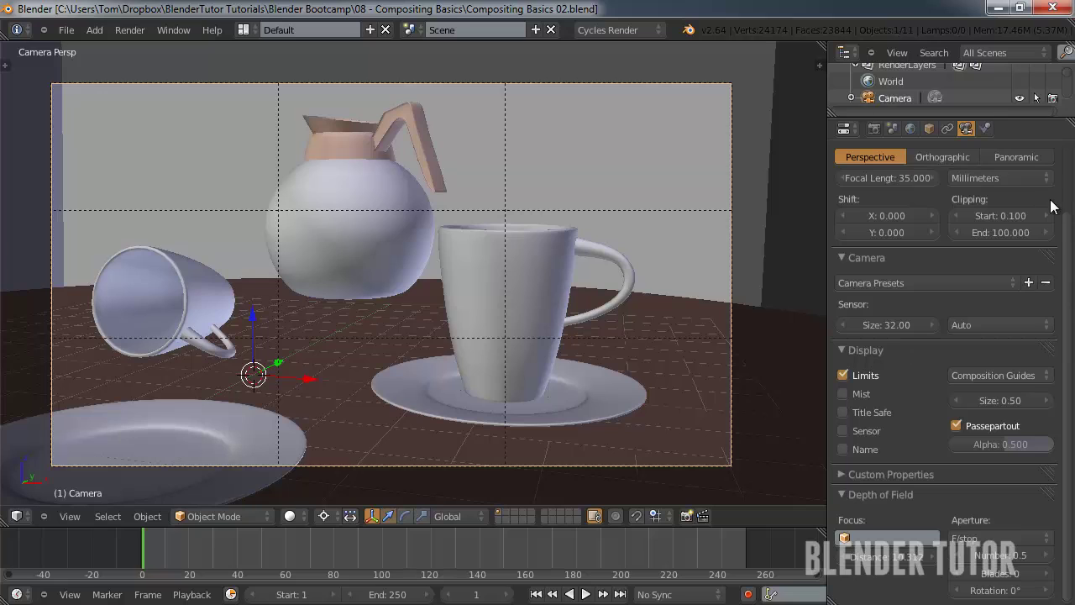
Step: Show Render properties with the Layers panel listing Main and Plate and their passes
drag(1067, 304, 1065, 209)
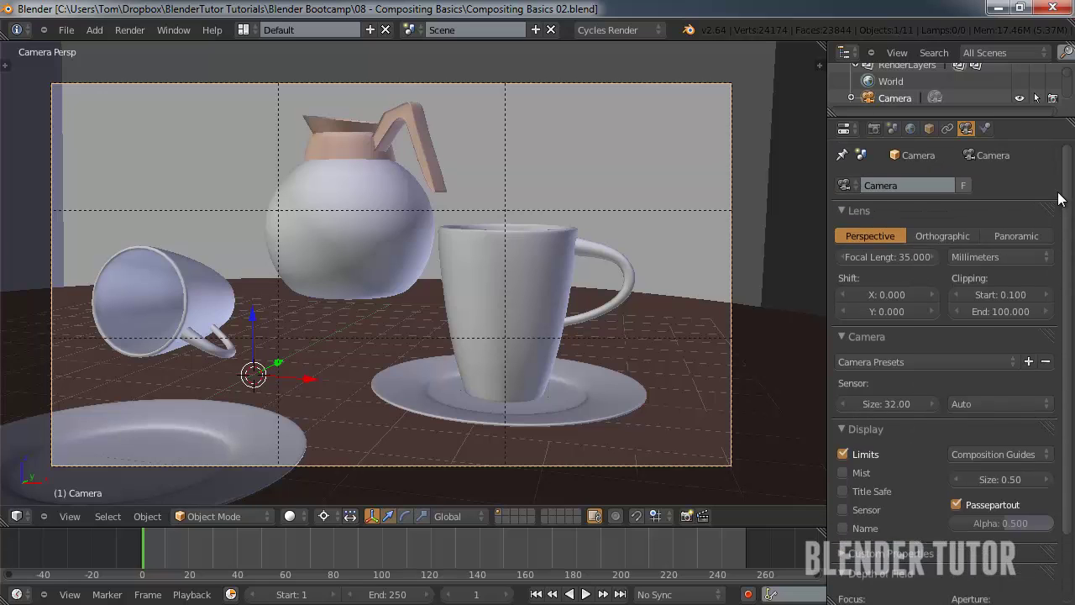
click(873, 128)
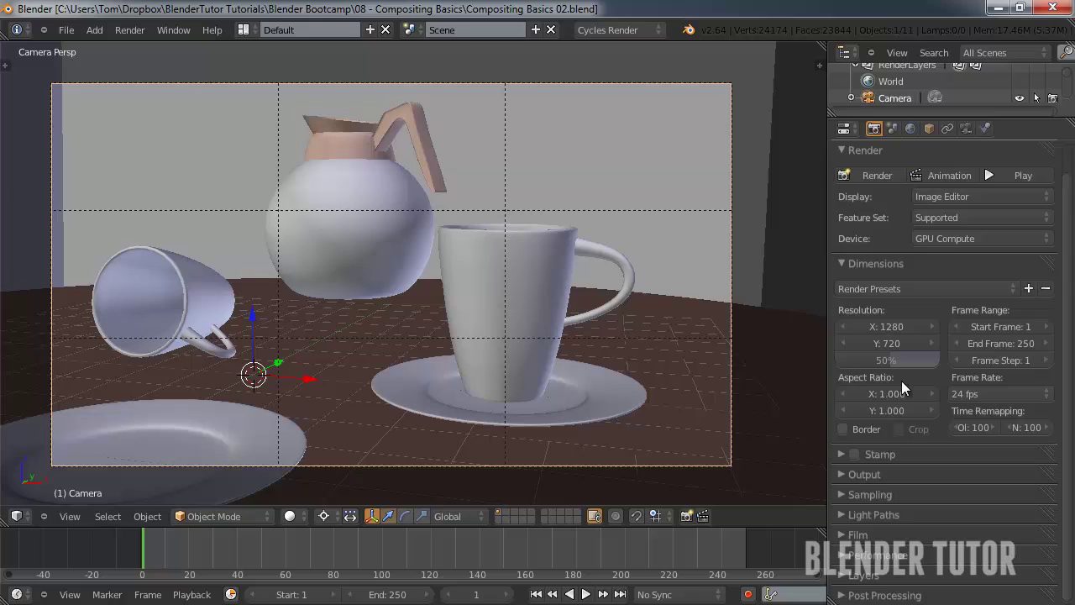
click(848, 575)
scroll(882, 525, down, 6)
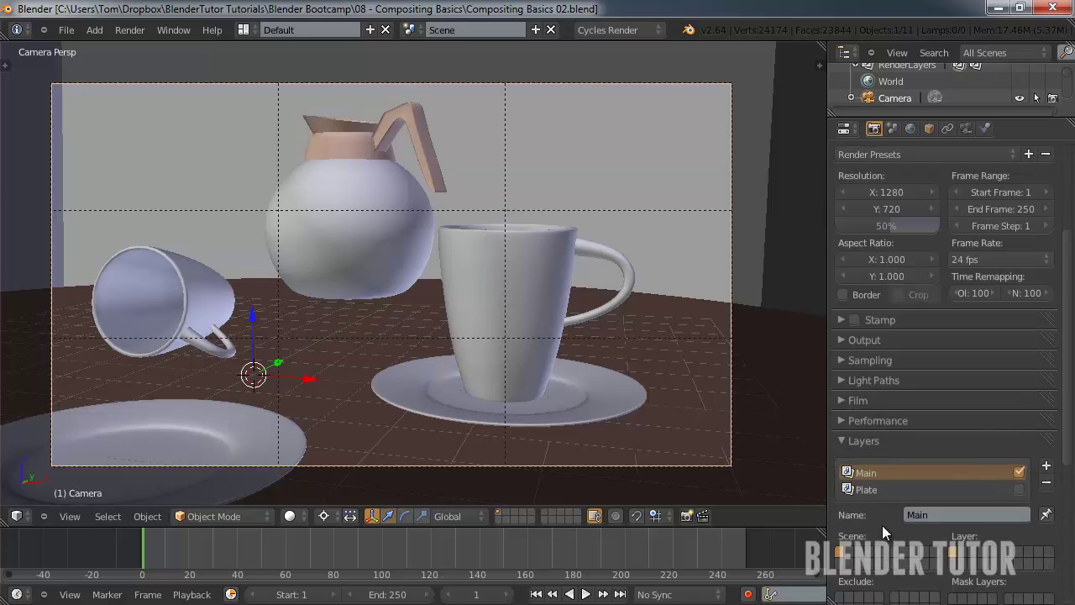
scroll(882, 515, down, 4)
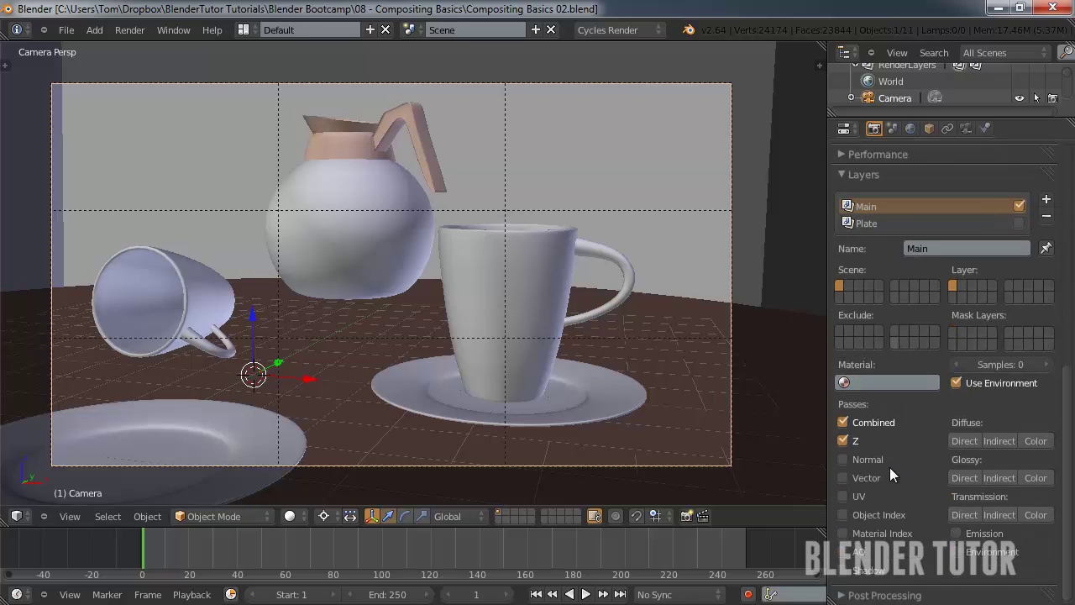
Step: Move the saucer under the standing mug to layer 2
right_click(575, 405)
key(m)
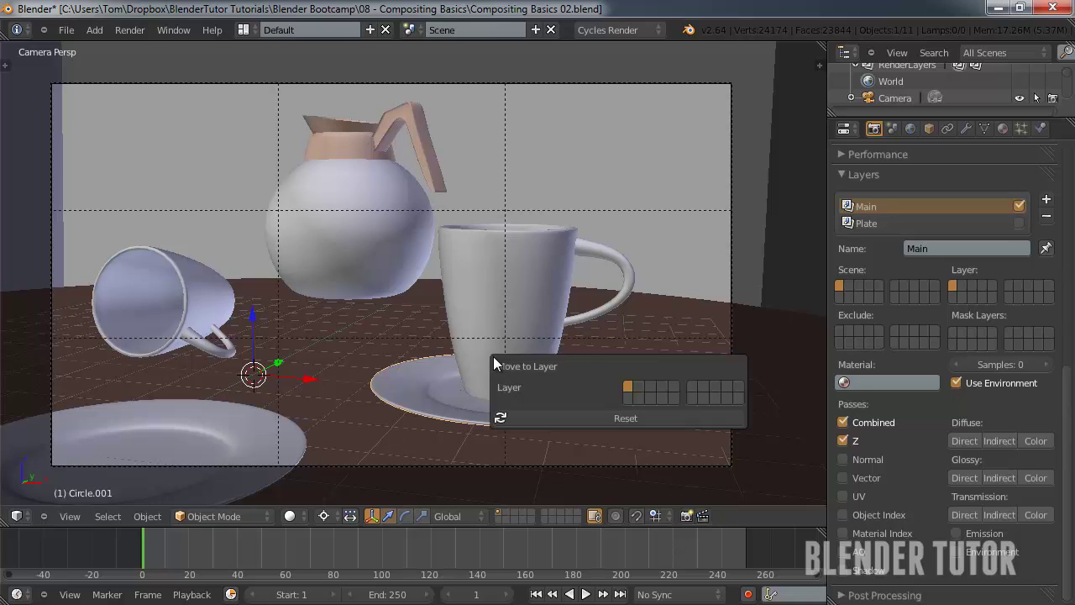
key(2)
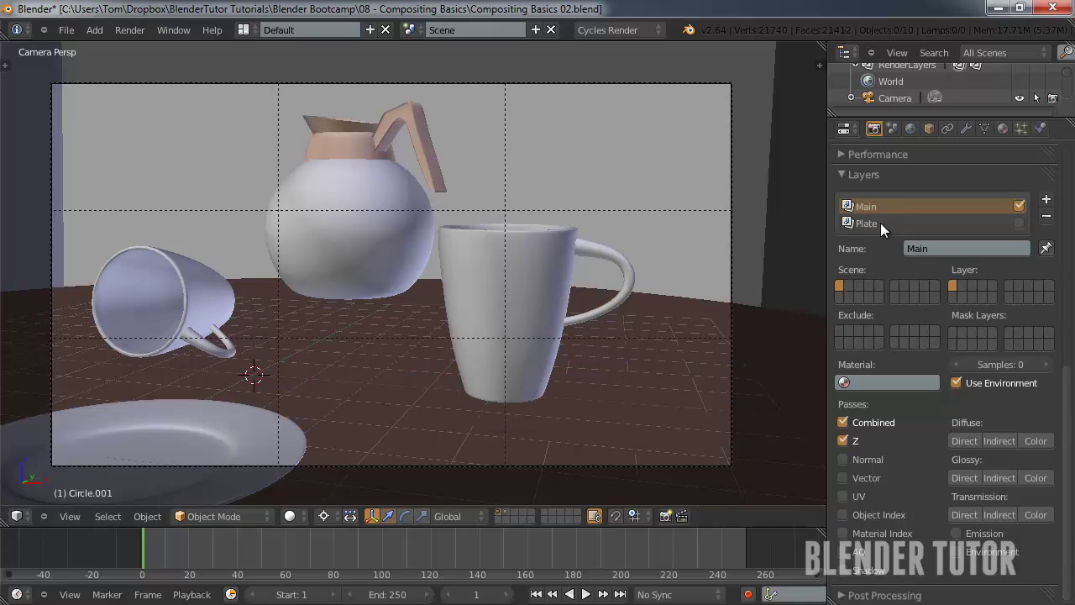
Step: Review the Plate and Main render layers and Sampling settings, then render frame 1
click(879, 222)
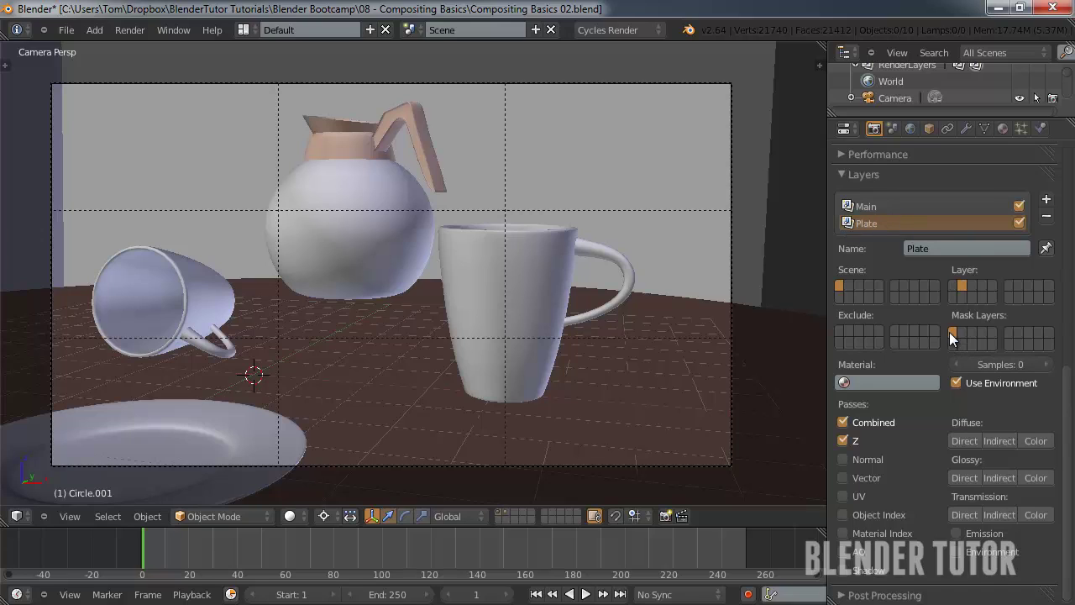
click(884, 205)
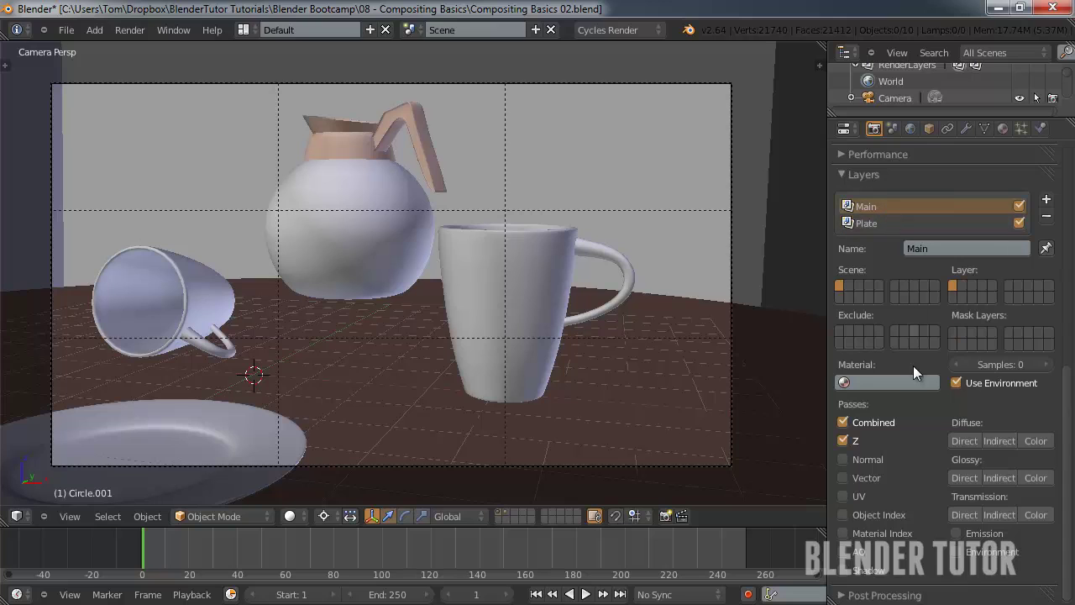
scroll(881, 483, up, 8)
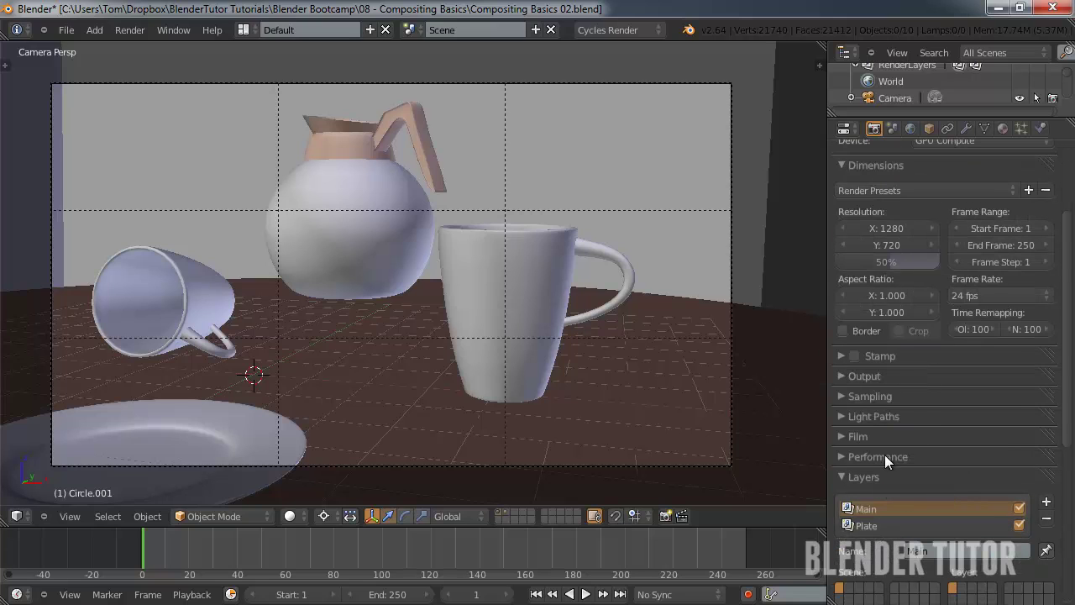
click(838, 377)
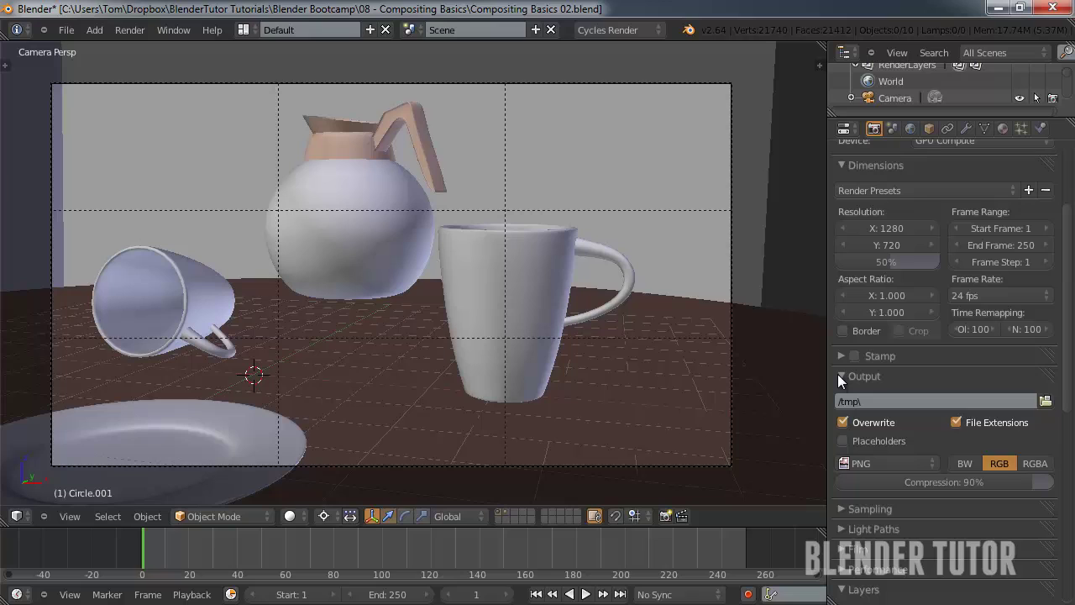
click(837, 375)
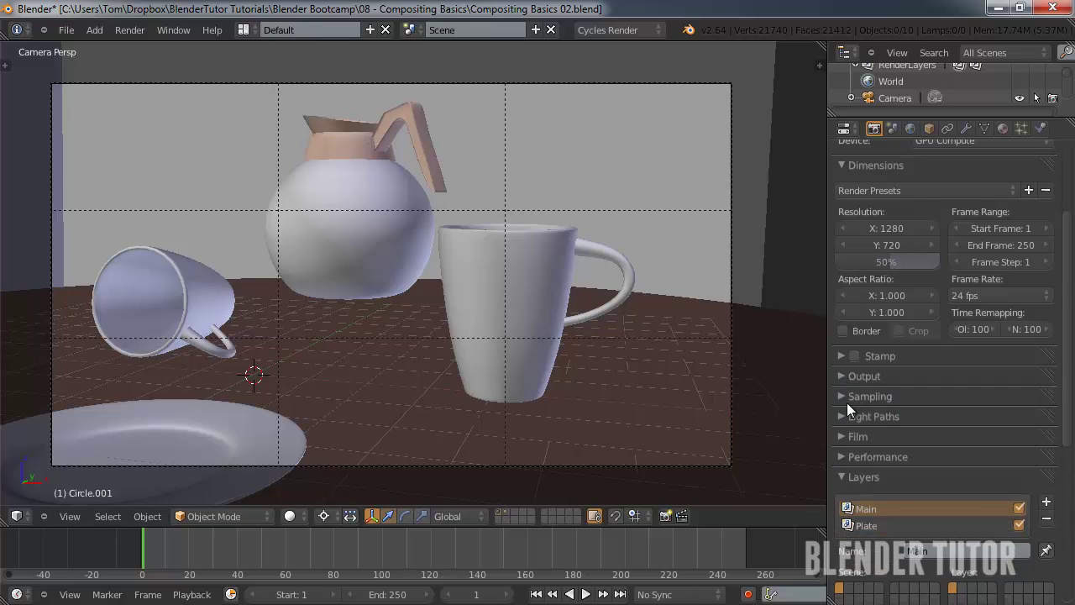
click(841, 397)
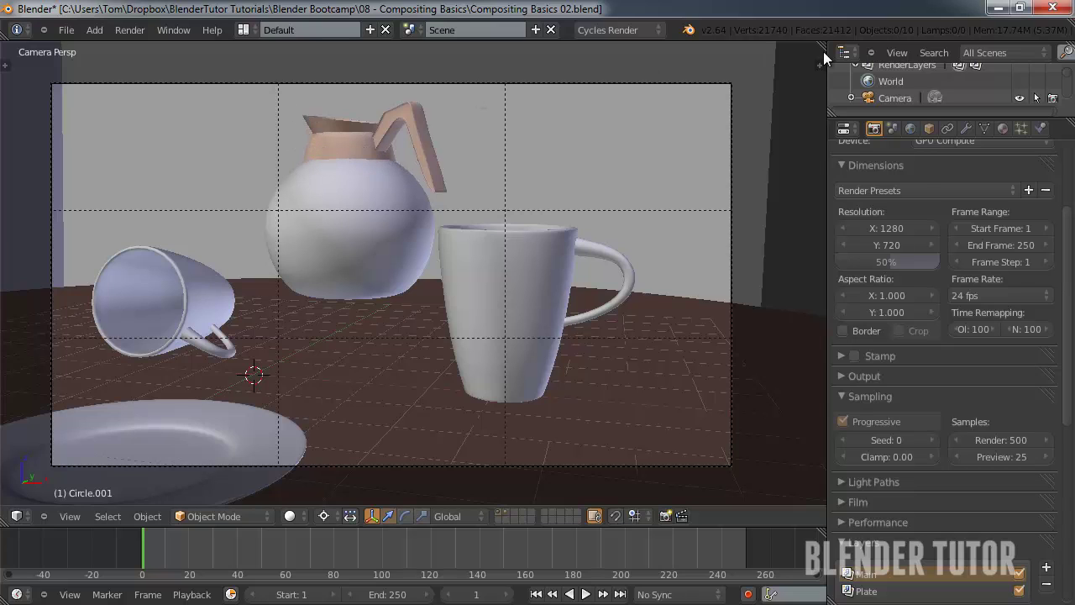
scroll(915, 176, up, 3)
click(886, 178)
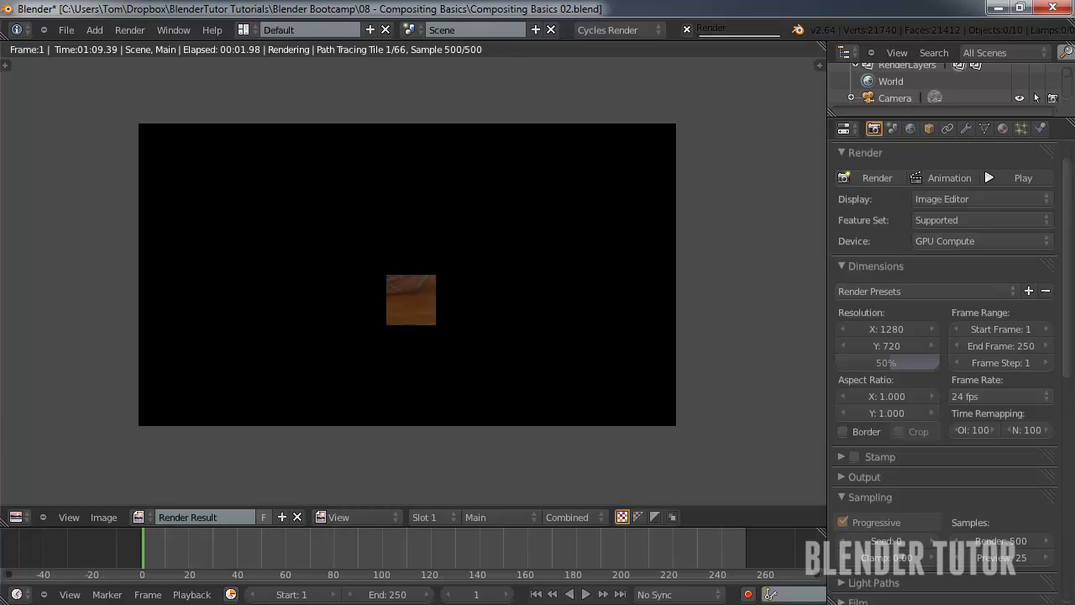
Step: Cancel the render, make the saucer's layer visible again, and re-render frame 1
key(Escape)
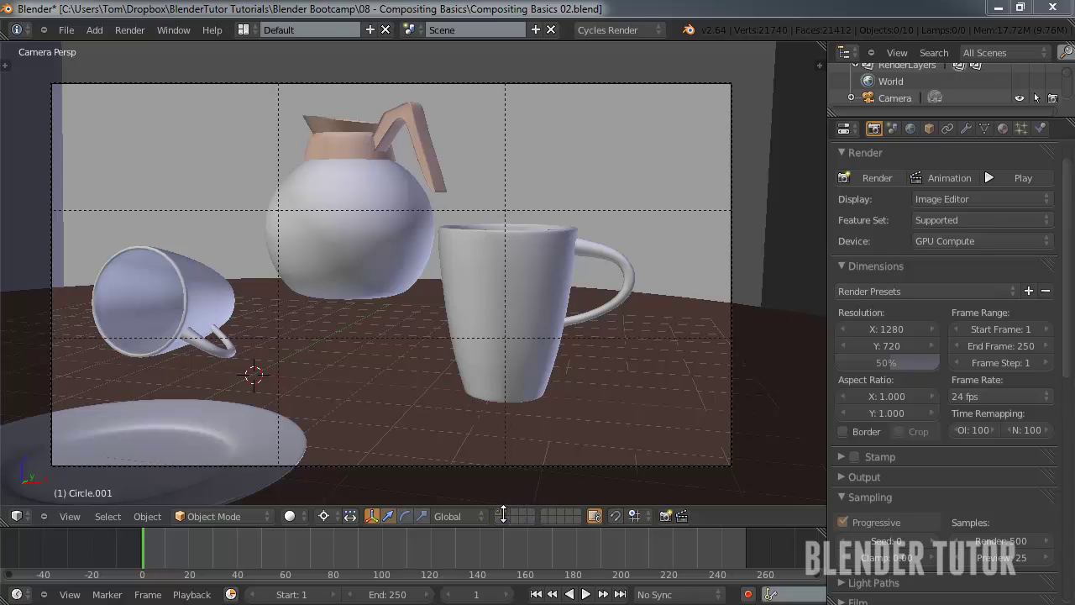
key(shift+z)
key(shift+z)
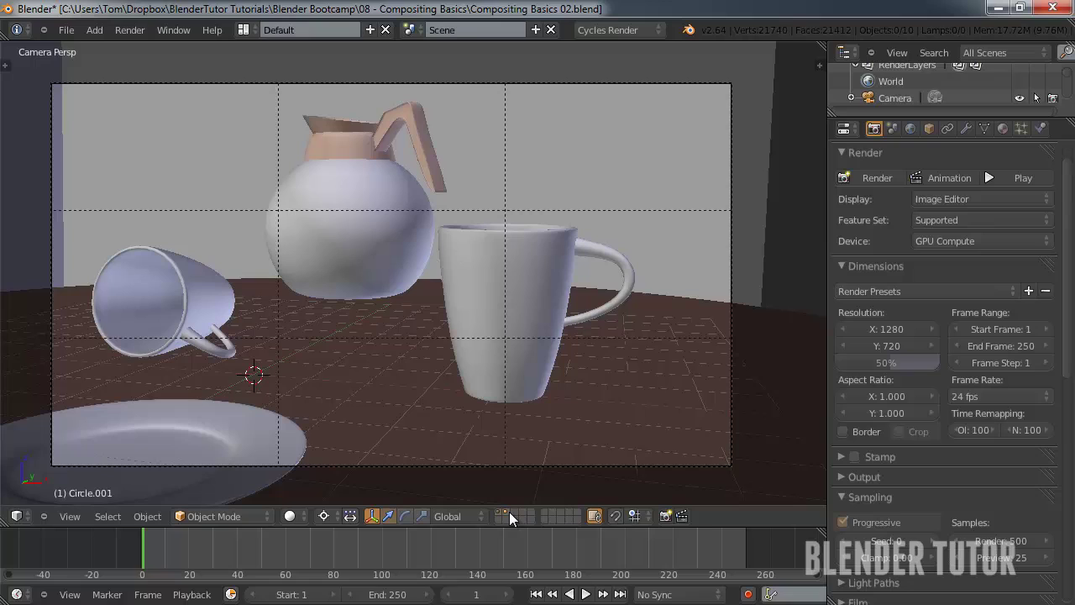
shift+click(505, 510)
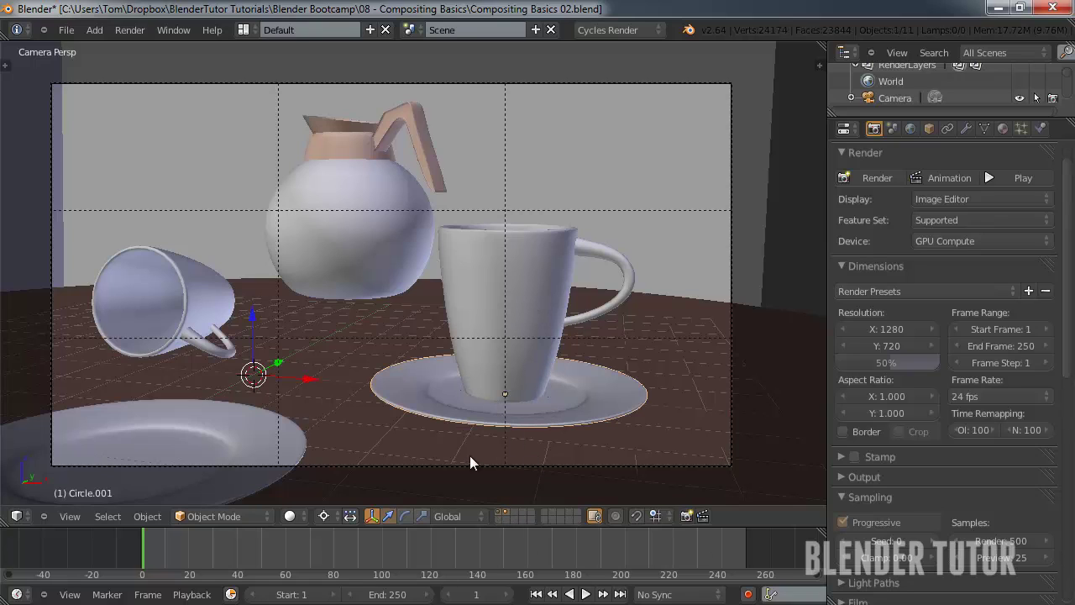
click(878, 175)
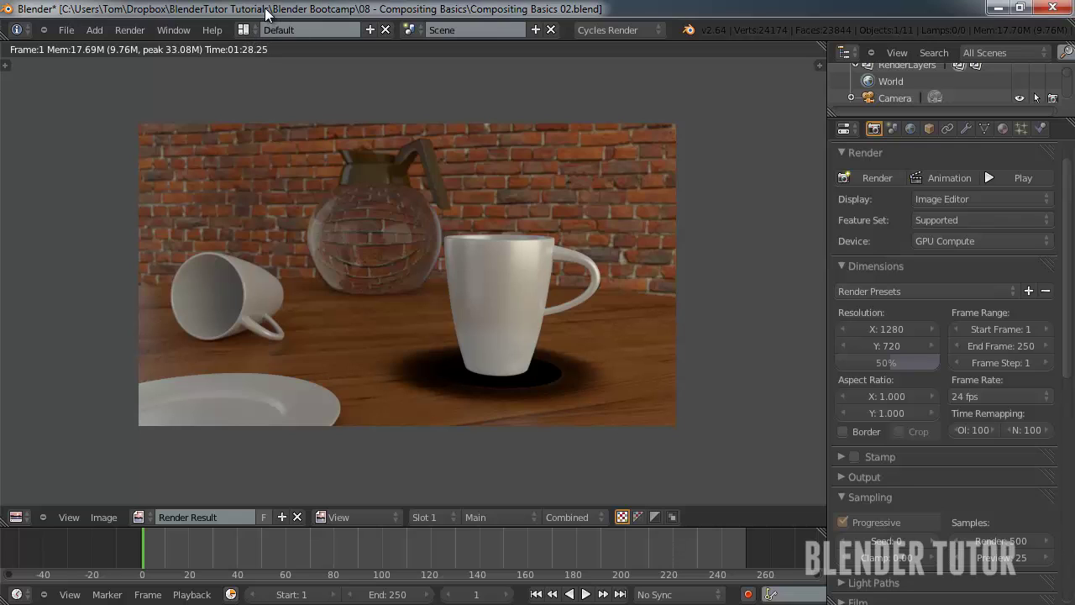
Step: Switch to the Compositing screen layout and browse the image editor's image list
click(244, 30)
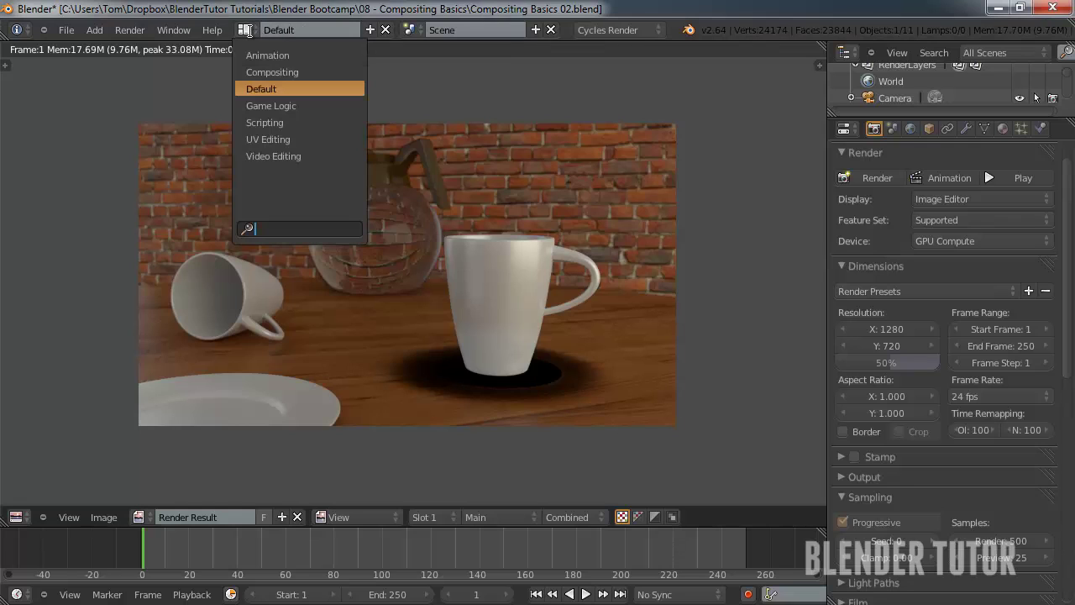
click(290, 72)
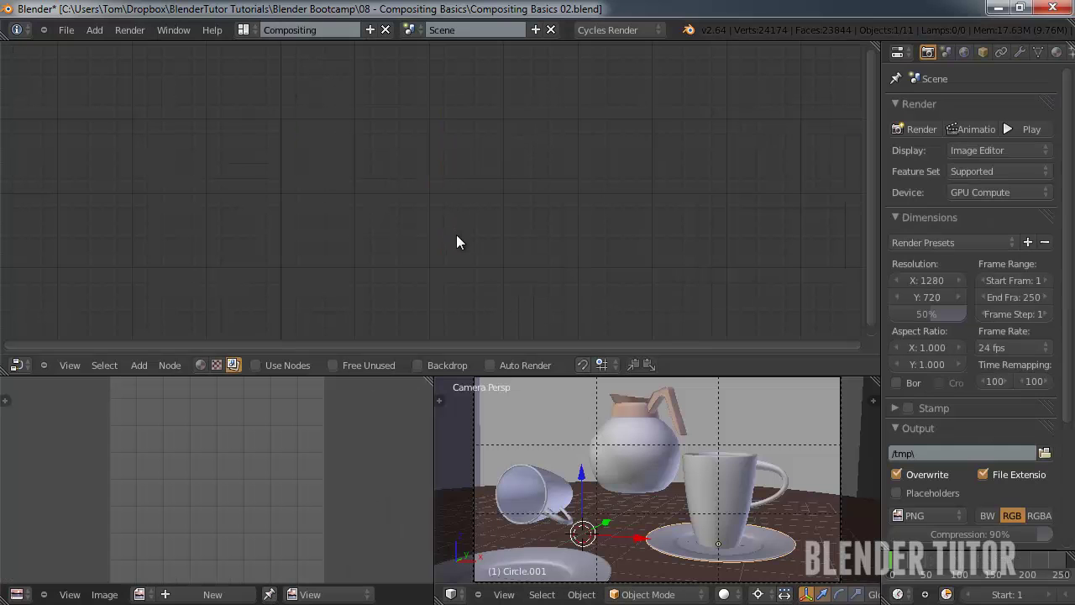
click(139, 594)
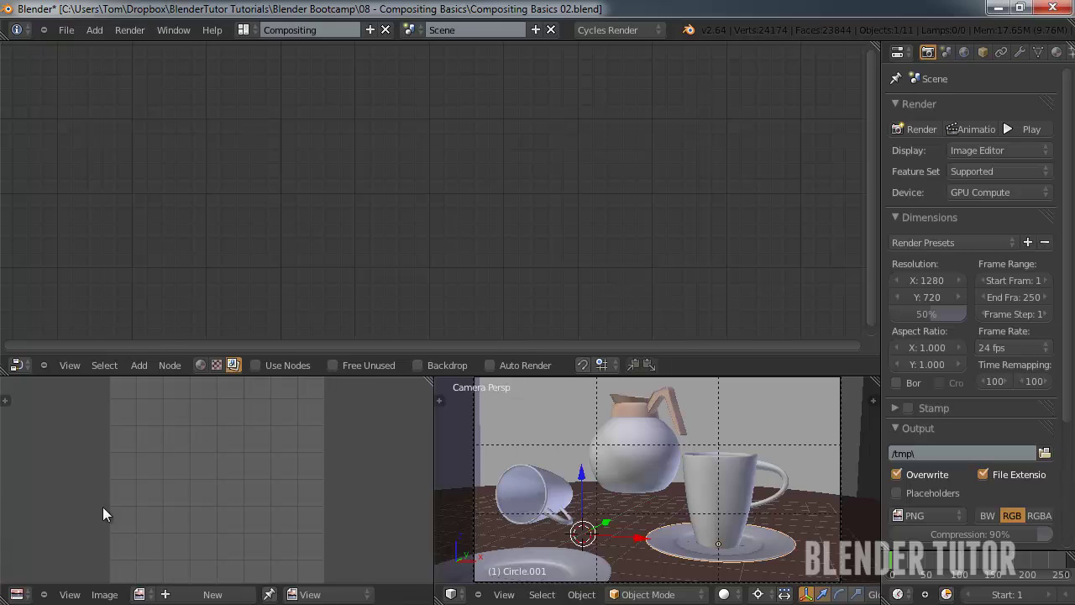
Step: Enable Use Nodes and Backdrop, then move Render Layers left and Composite upper right
click(256, 367)
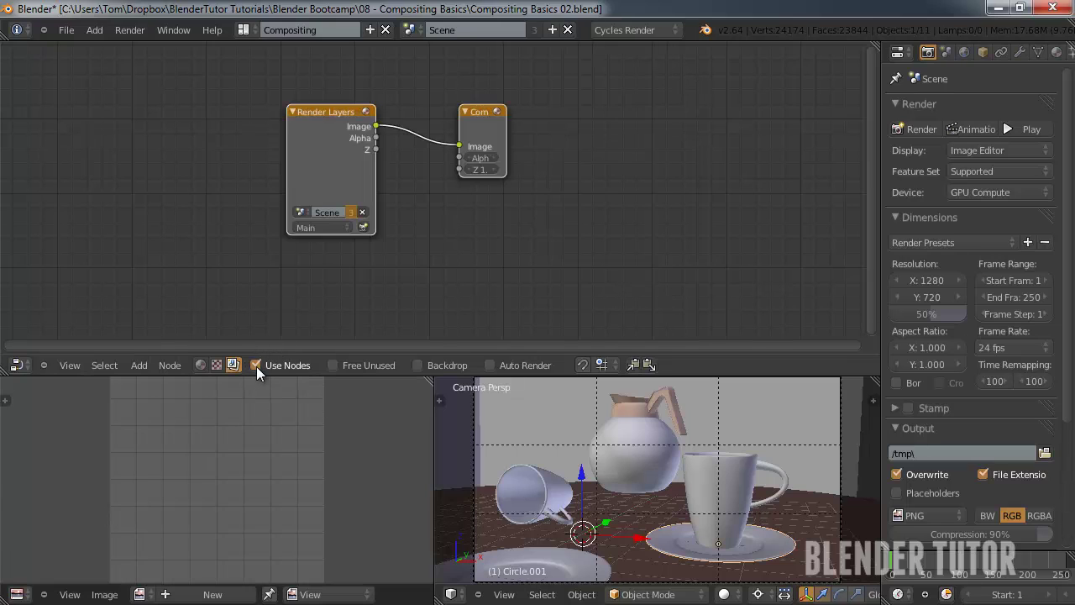
click(417, 365)
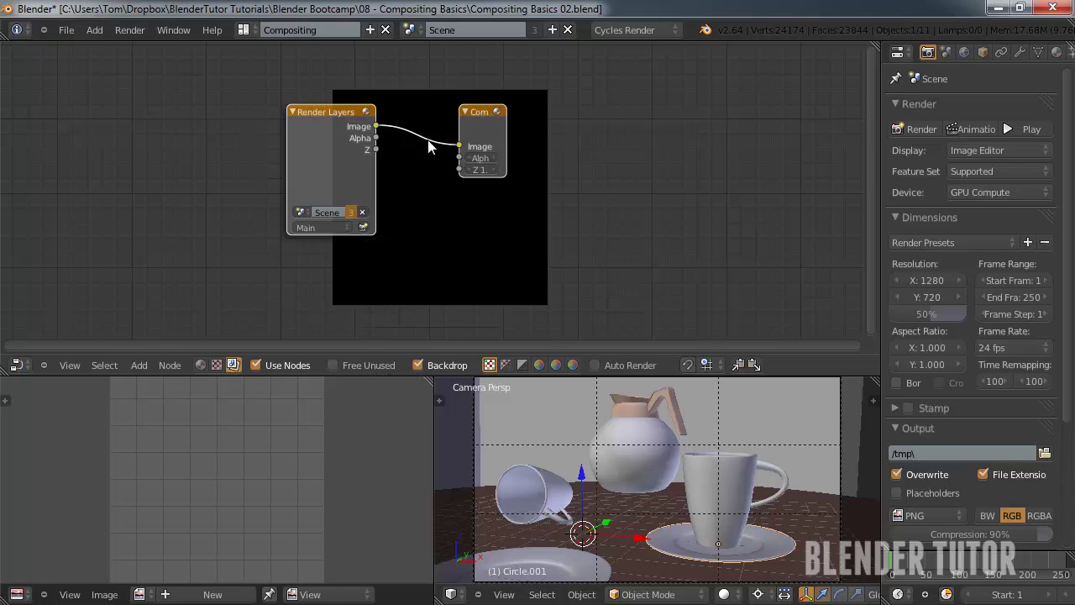
drag(335, 114, 74, 89)
drag(478, 111, 776, 86)
drag(77, 85, 69, 89)
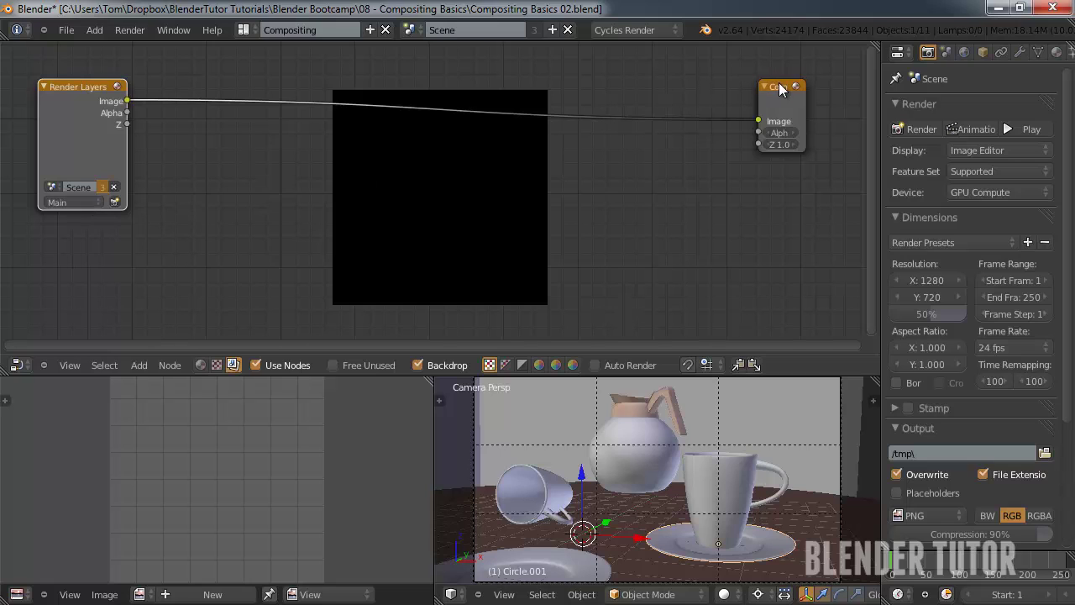
mouse_move(781, 88)
mouse_down()
mouse_move(790, 79)
mouse_move(778, 86)
mouse_up()
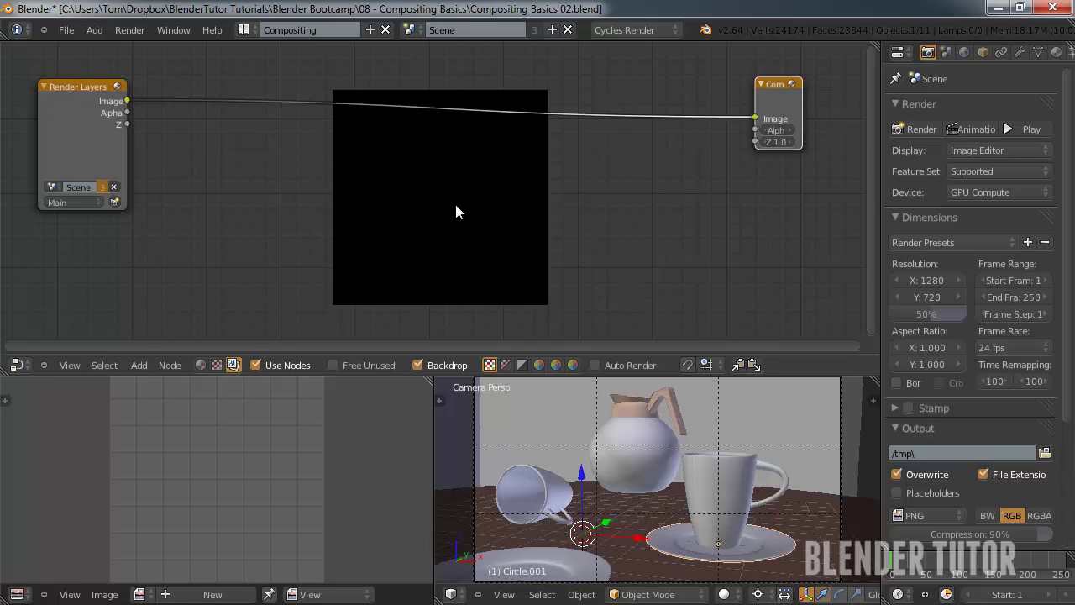
Step: Add a Viewer node linked to the Render Layers Image output
key(shift+a)
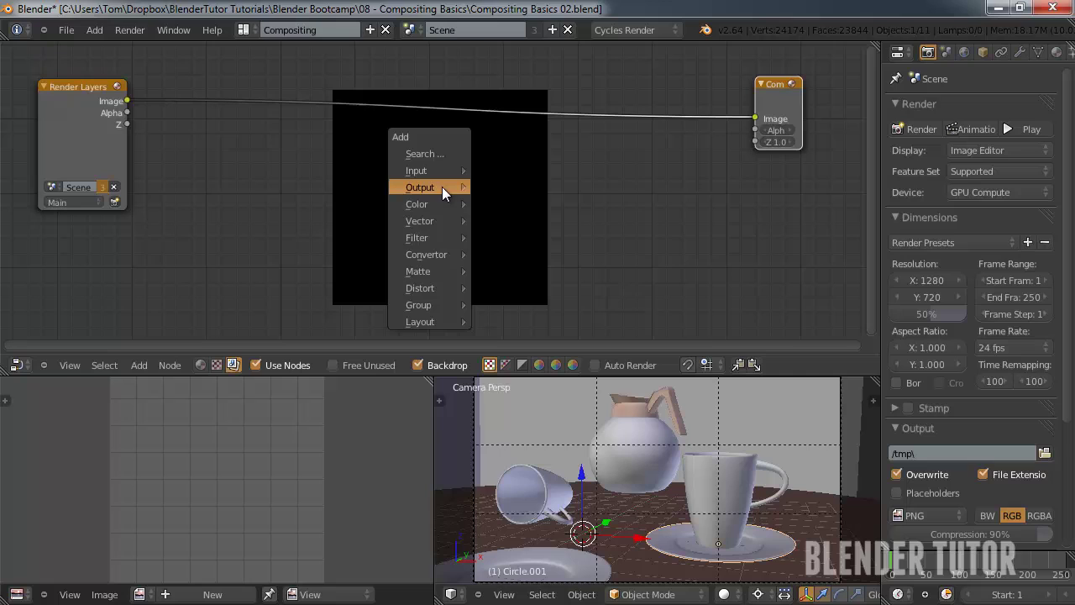
mouse_move(430, 187)
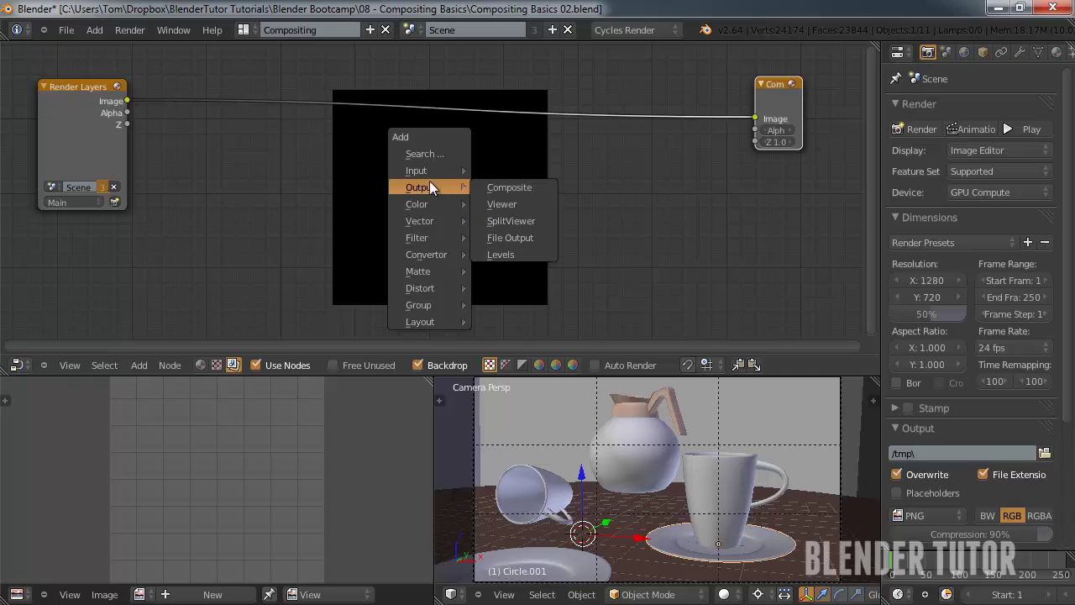
click(508, 203)
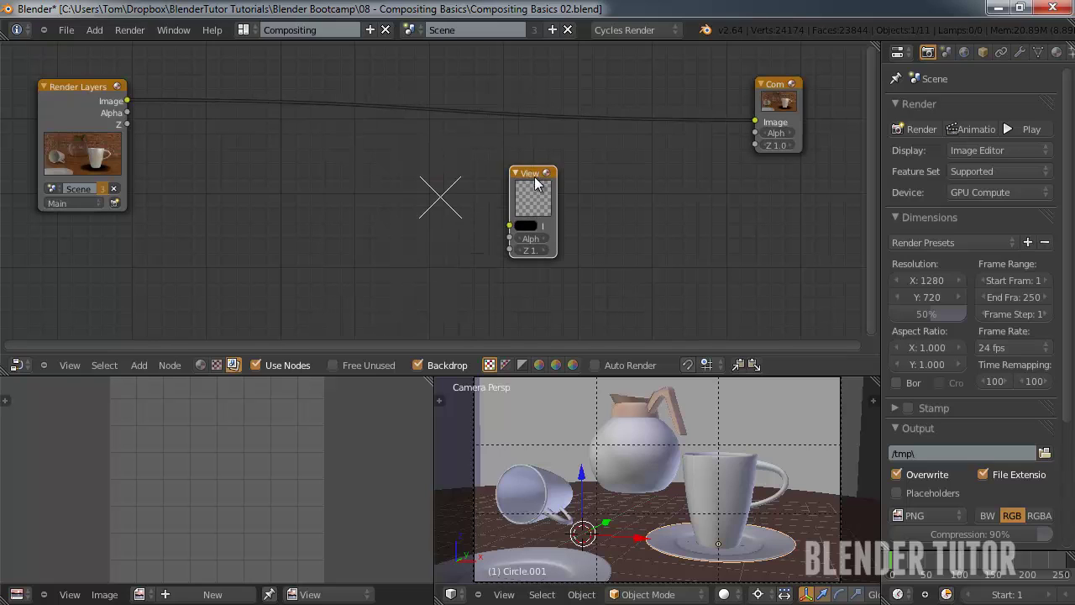
click(774, 190)
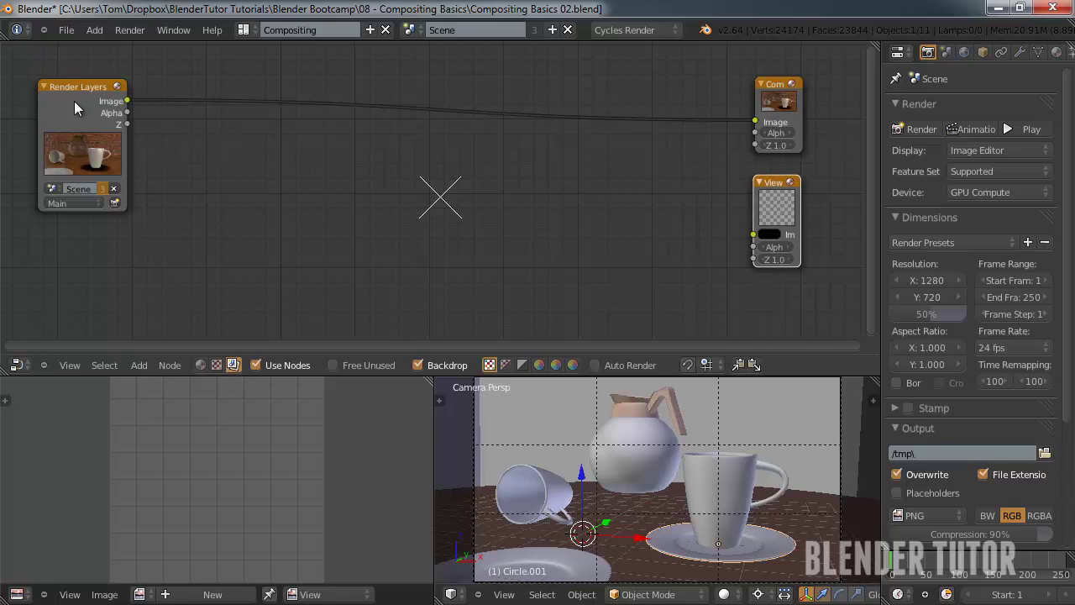
click(128, 102)
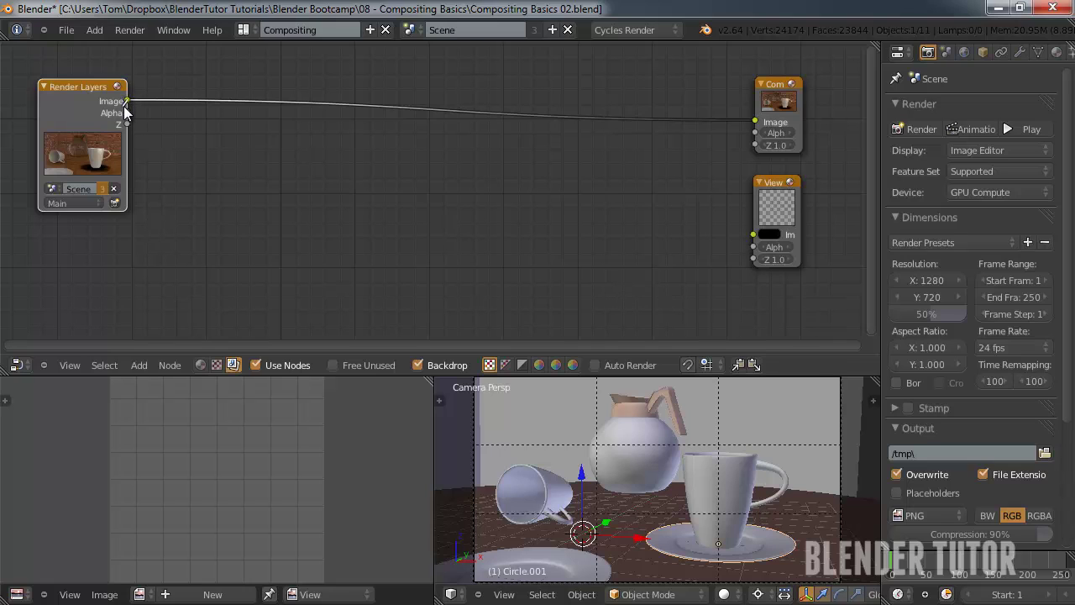
drag(179, 118, 757, 233)
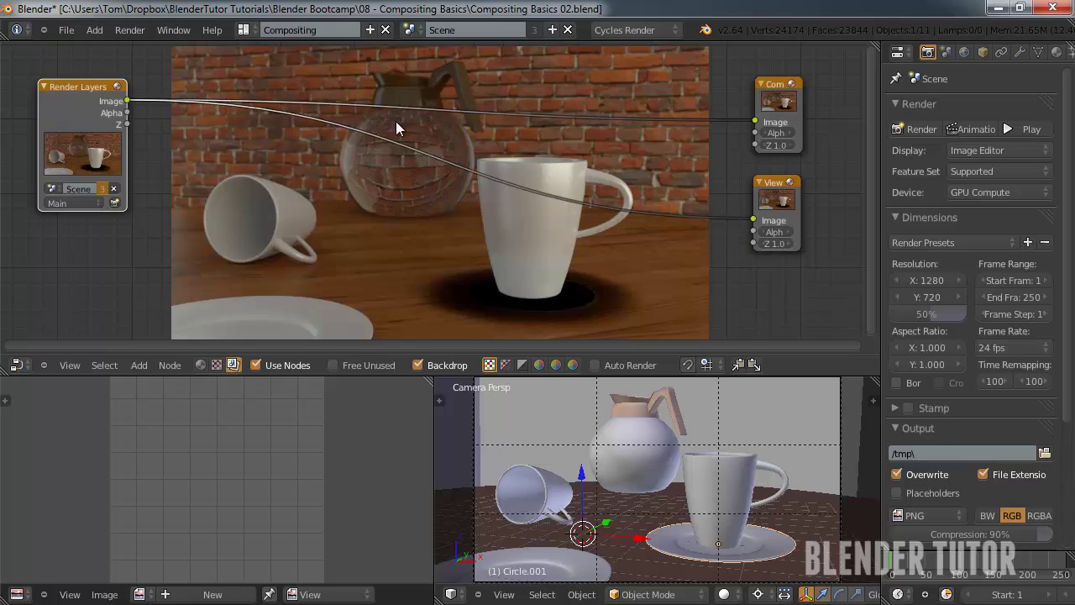
Step: Display Viewer Node in the image editor and move Render Layers up
click(138, 593)
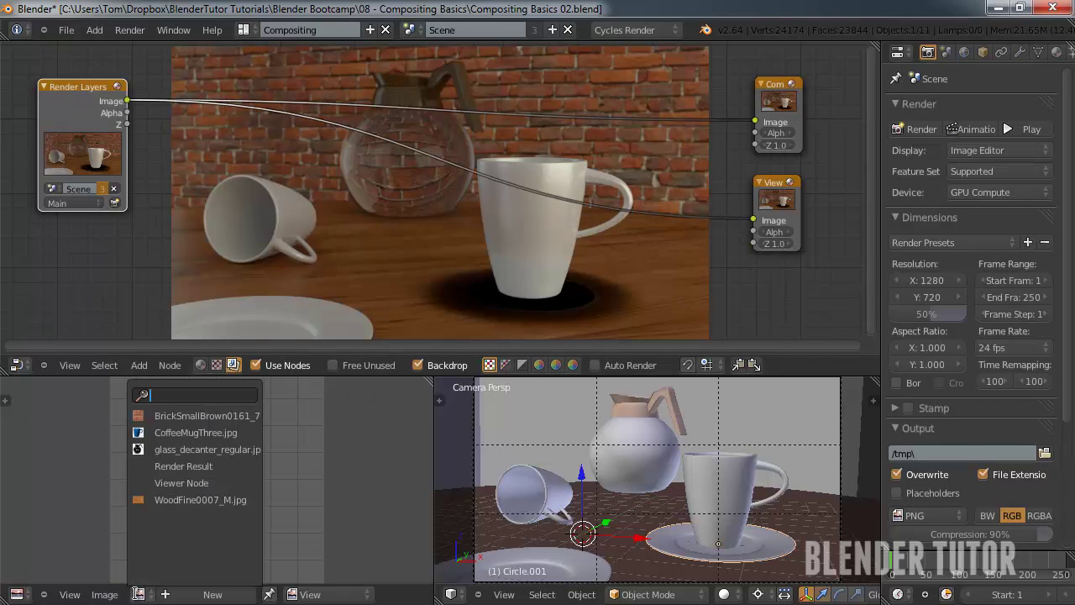
click(209, 484)
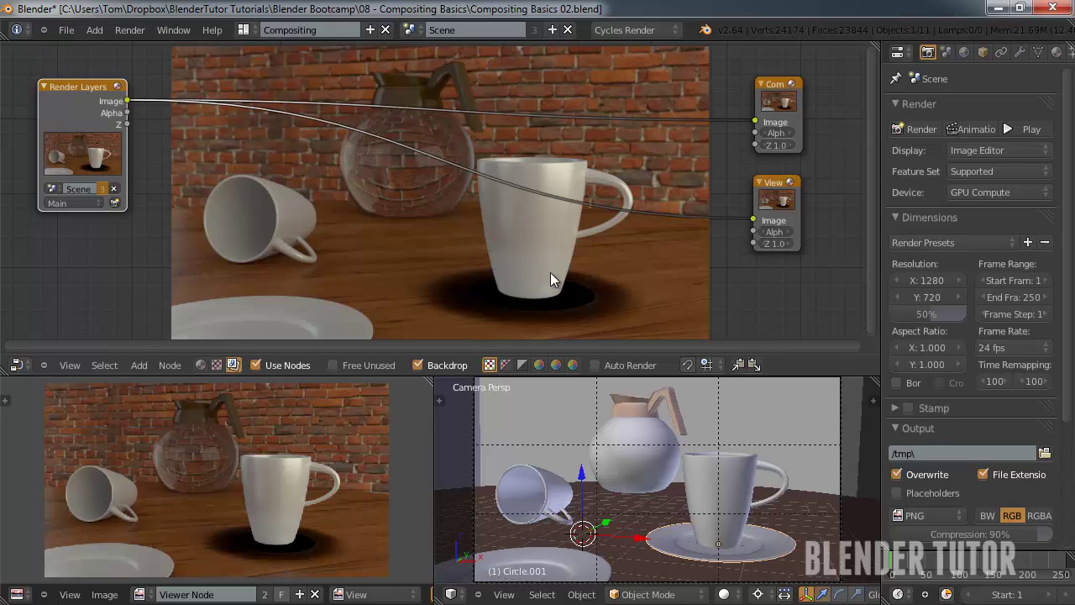
mouse_move(86, 83)
mouse_down()
mouse_move(86, 55)
mouse_move(87, 65)
mouse_up()
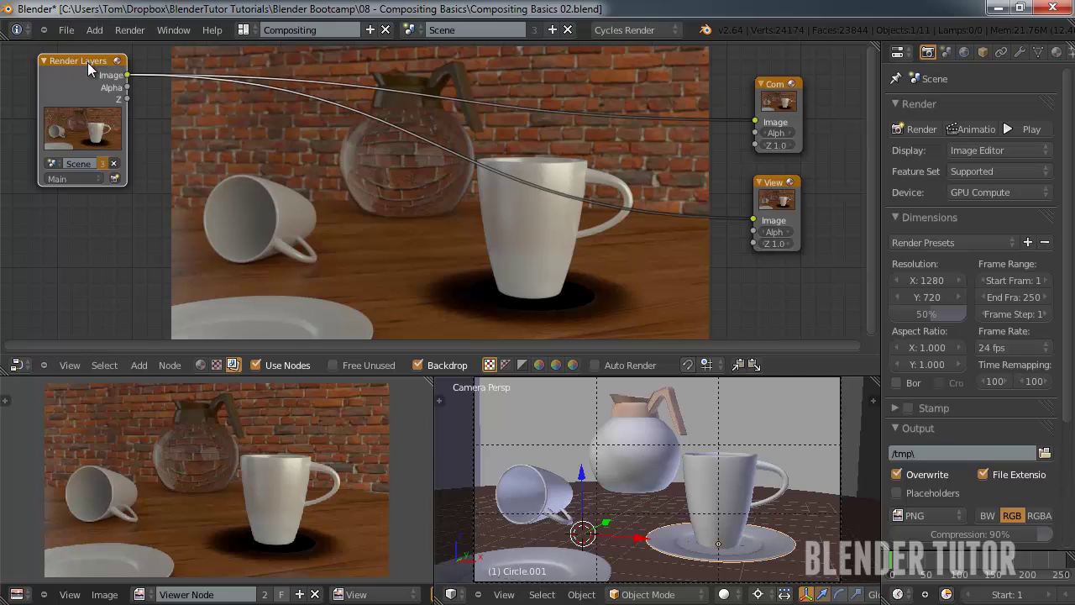
Step: Add a second Render Layers node set to Plate, preview it, then restore Main in the Viewer
key(shift+a)
mouse_move(69, 208)
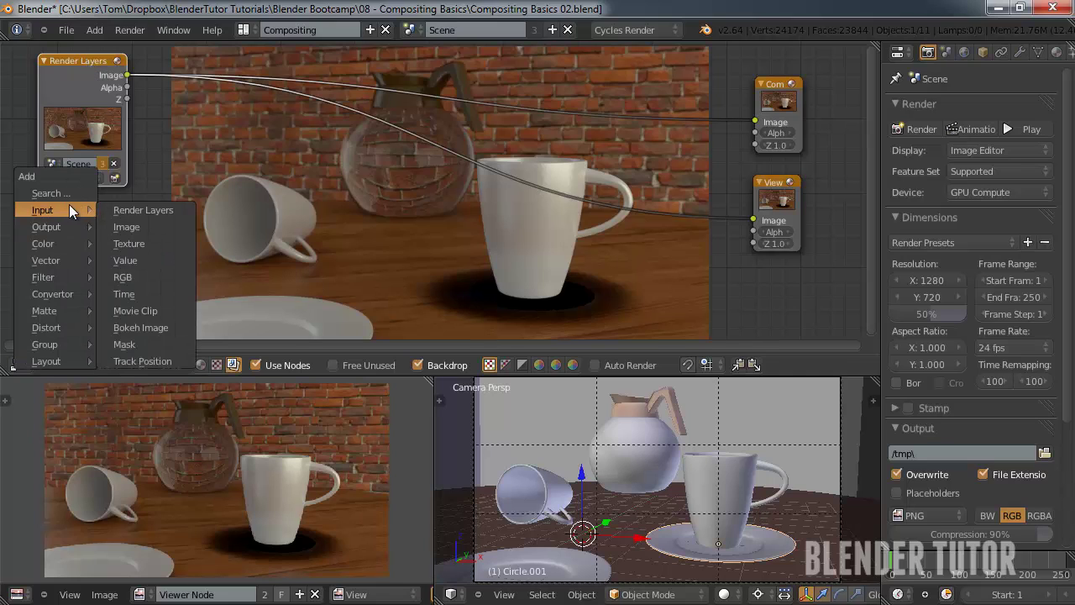
click(153, 209)
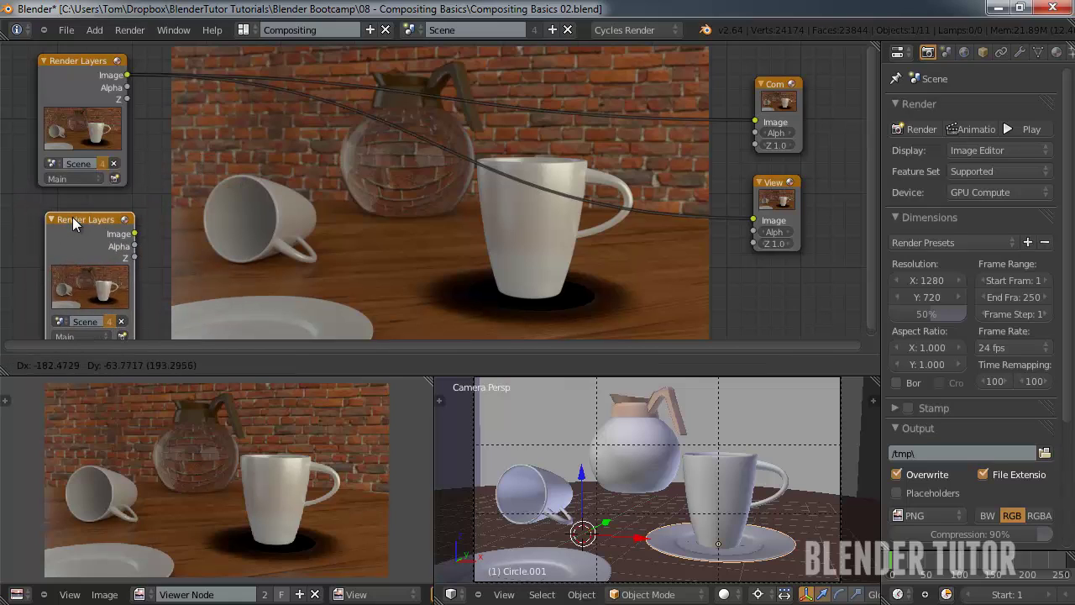
click(70, 194)
click(93, 312)
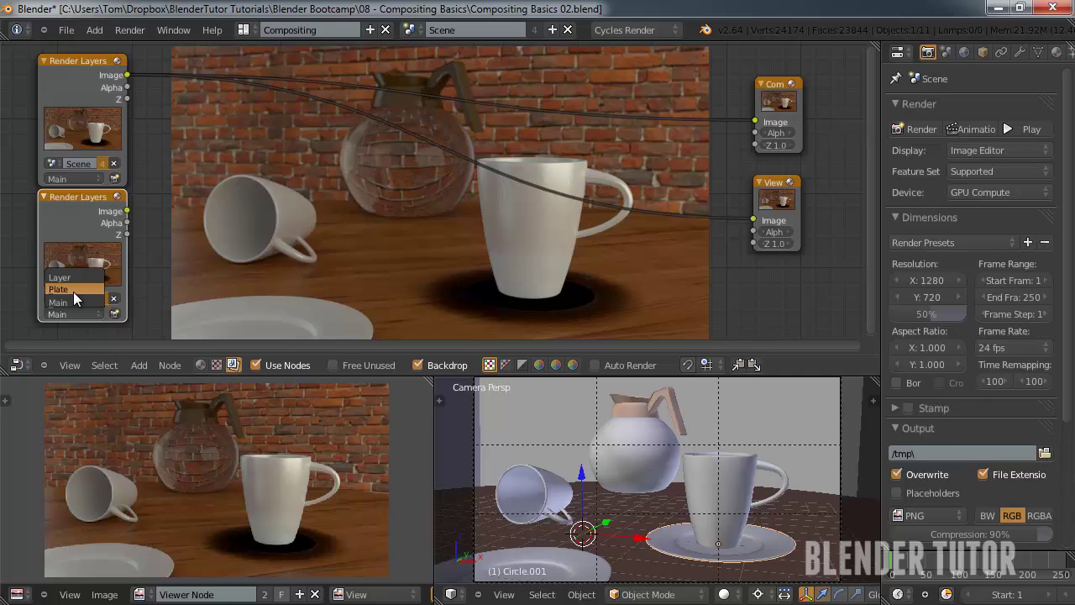
click(73, 290)
drag(127, 211, 747, 221)
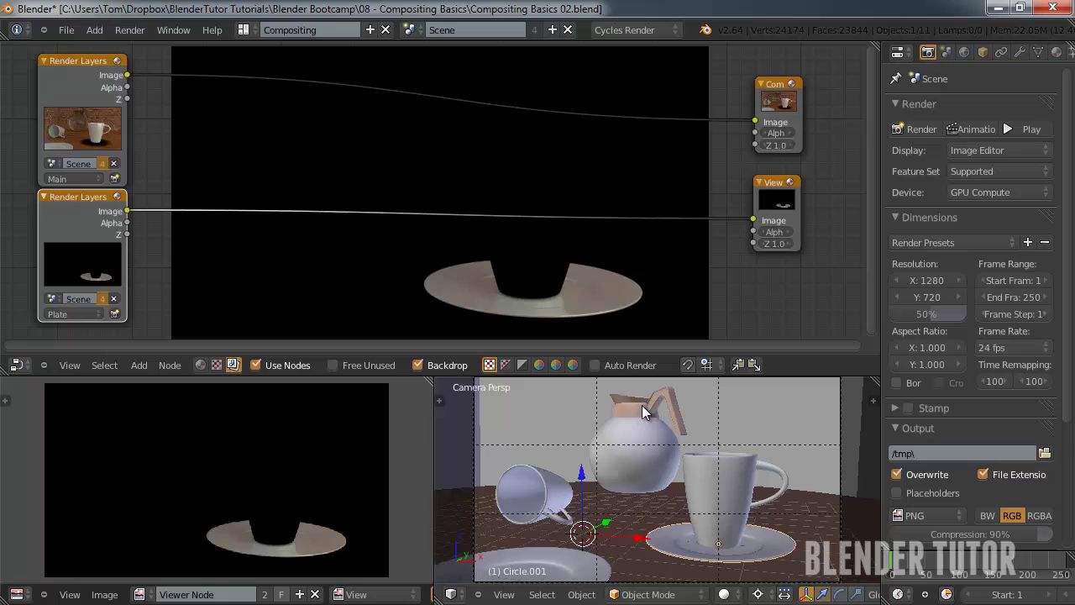
drag(127, 75, 753, 220)
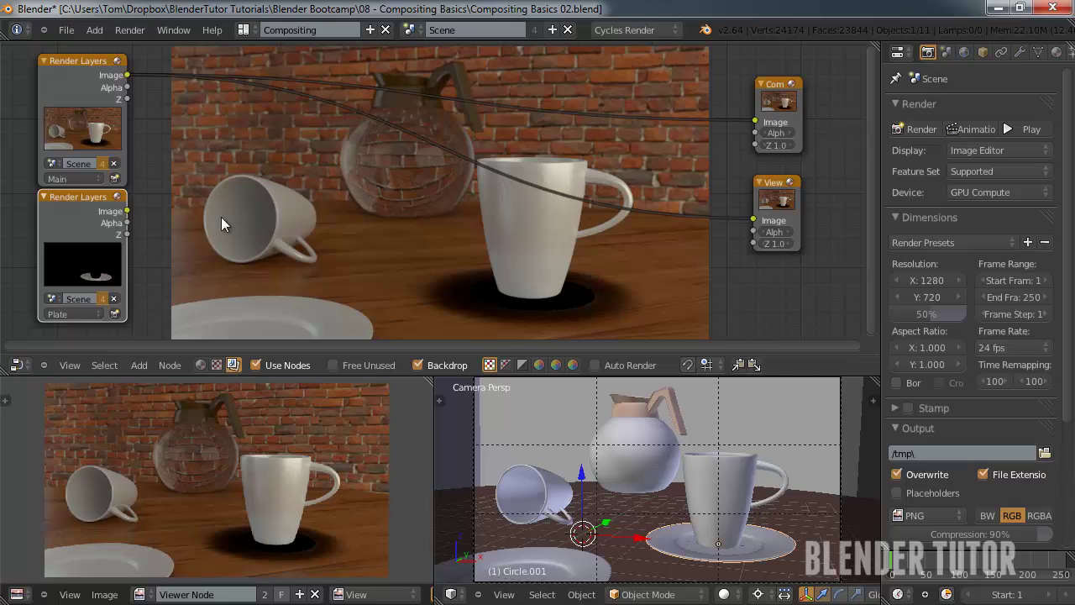
Step: Add a Mix node fed by the Main and Plate images, using Plate Alpha as factor
key(shift+a)
mouse_move(215, 226)
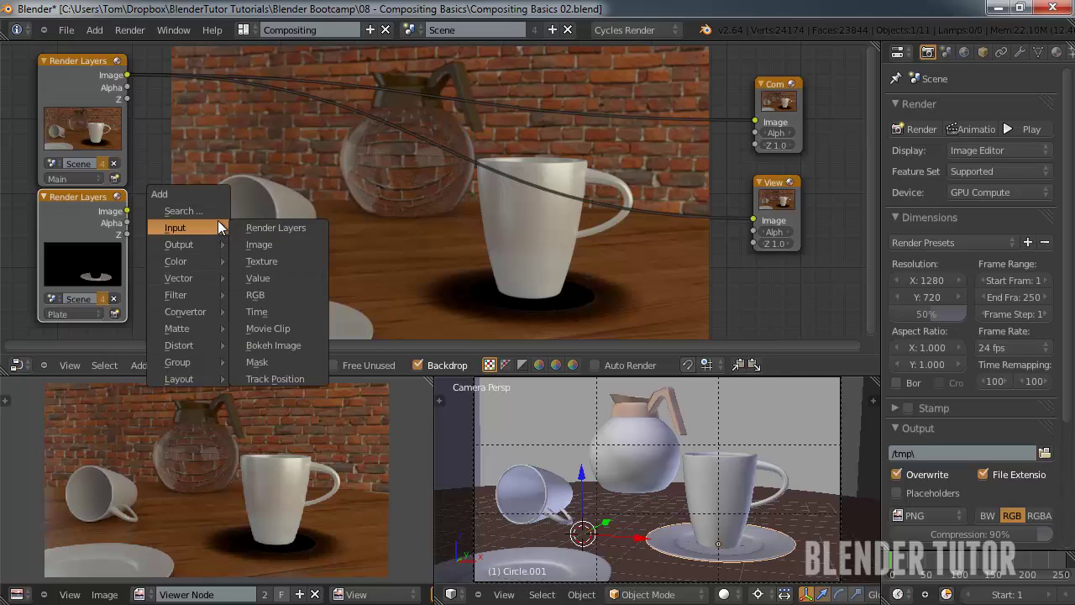
mouse_move(190, 261)
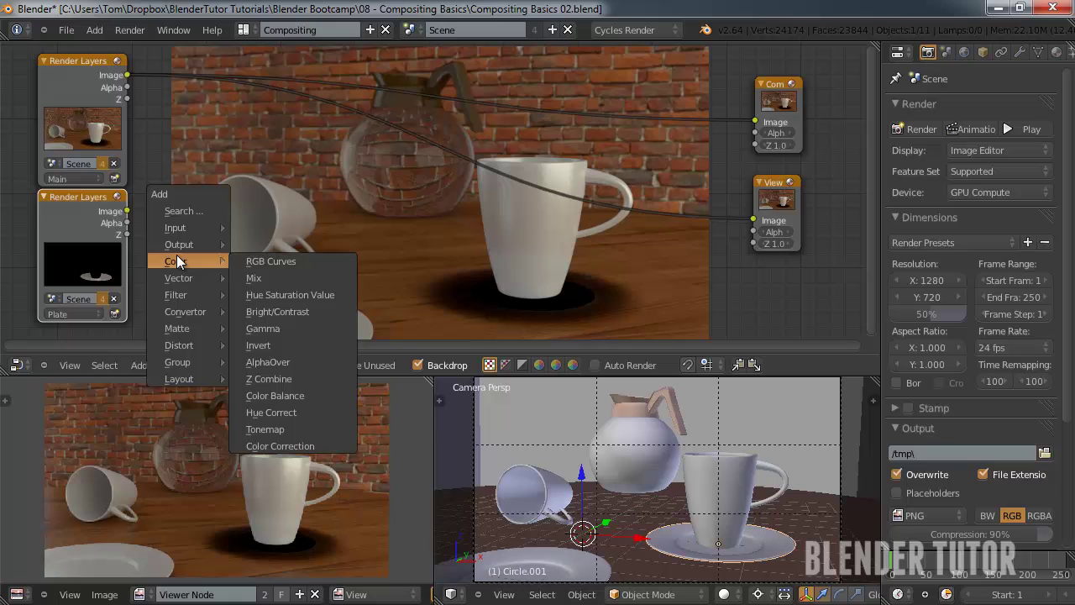
click(266, 278)
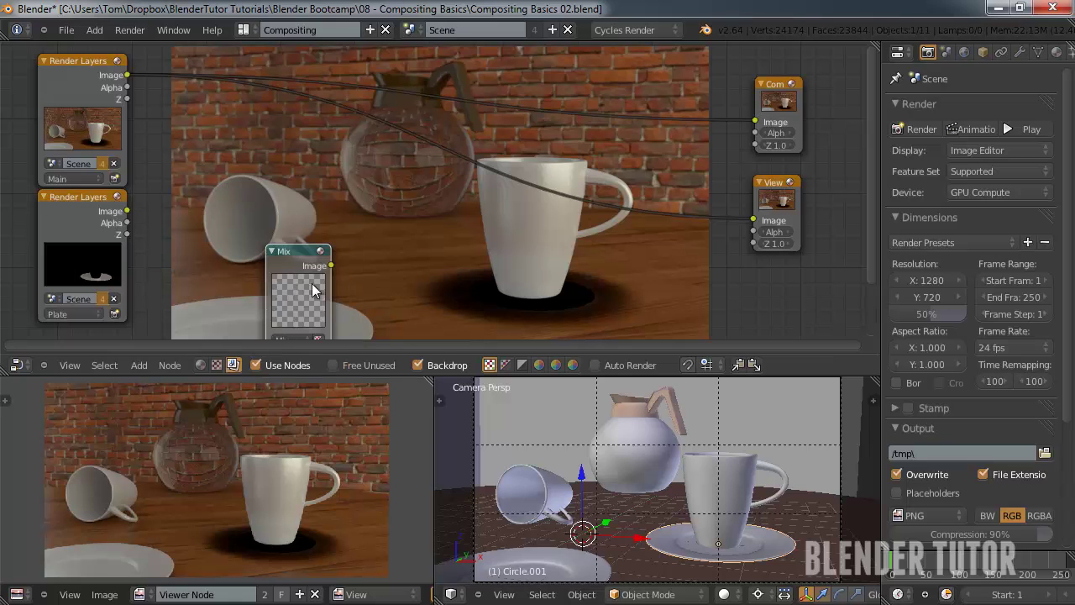
click(316, 167)
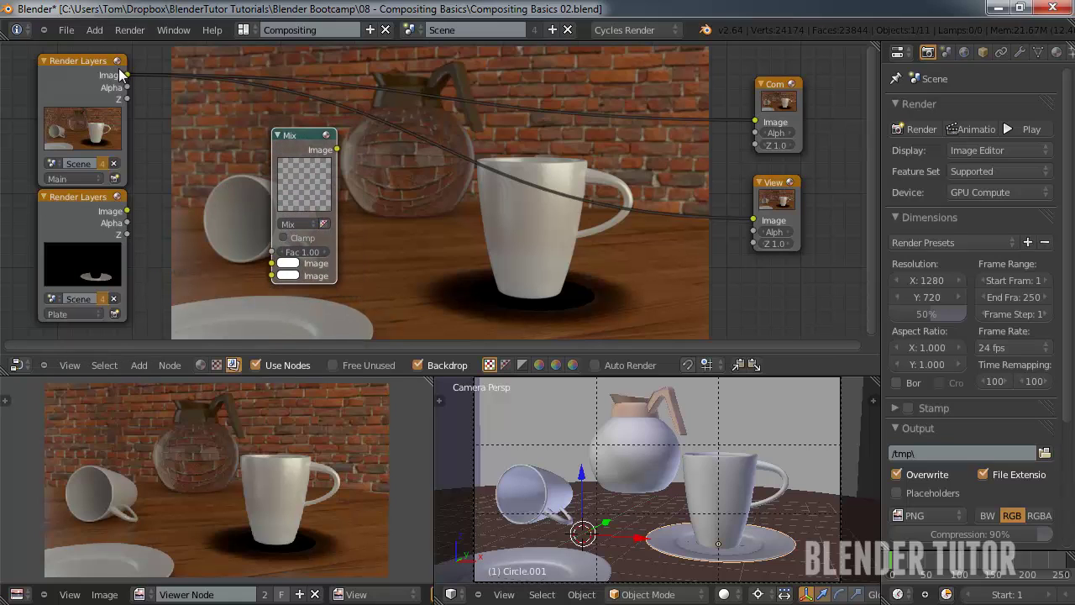
drag(127, 75, 271, 264)
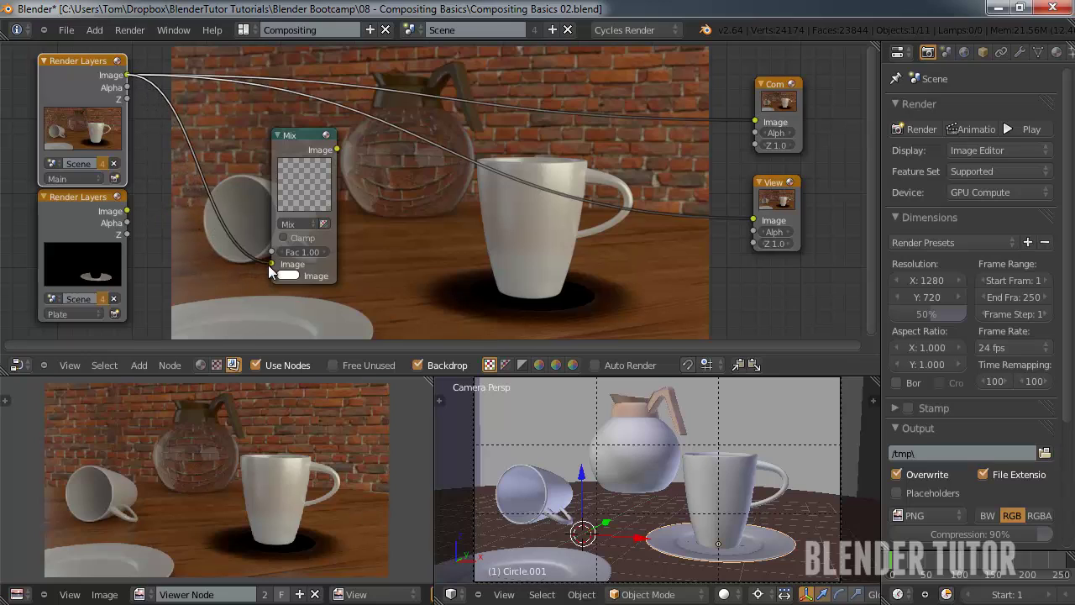
click(132, 219)
drag(168, 235, 272, 251)
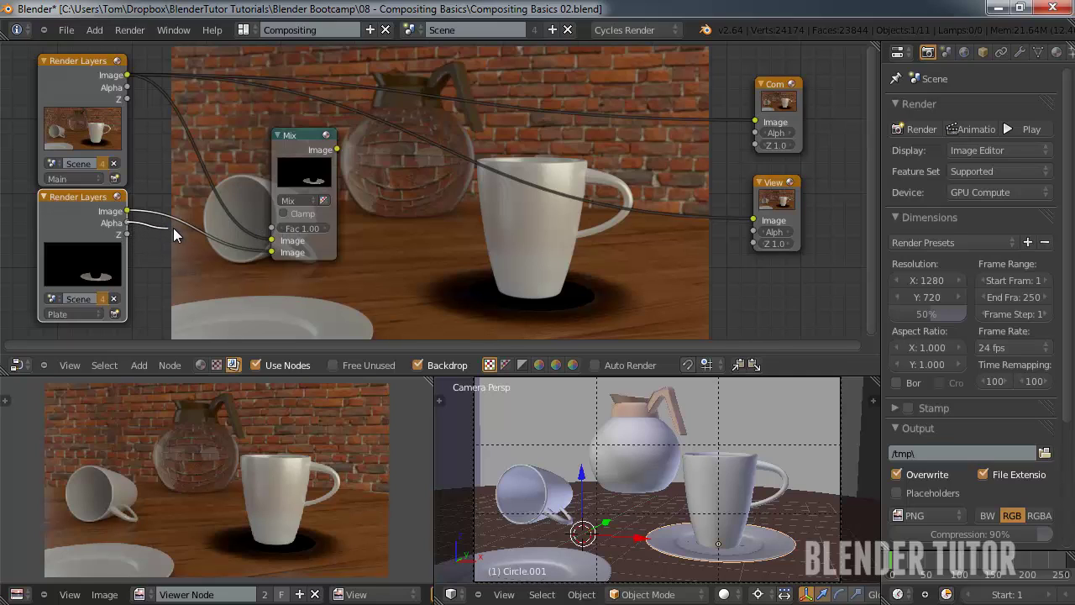
drag(173, 235, 252, 233)
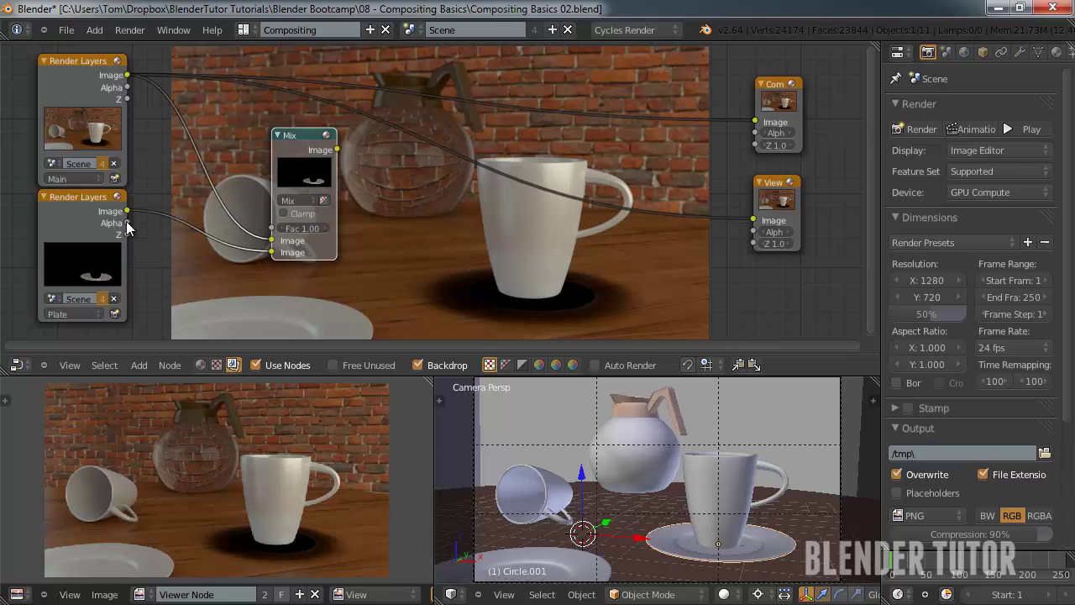
drag(127, 224, 271, 228)
Step: Set the Mix blend to Add, send it to Viewer and Composite, and reposition it
click(306, 202)
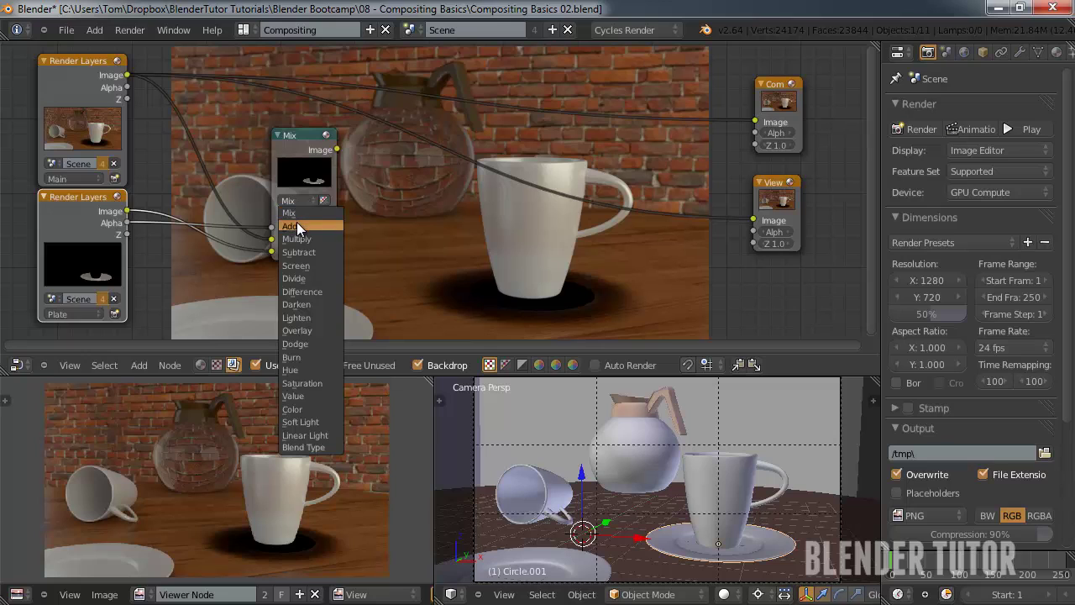
click(296, 226)
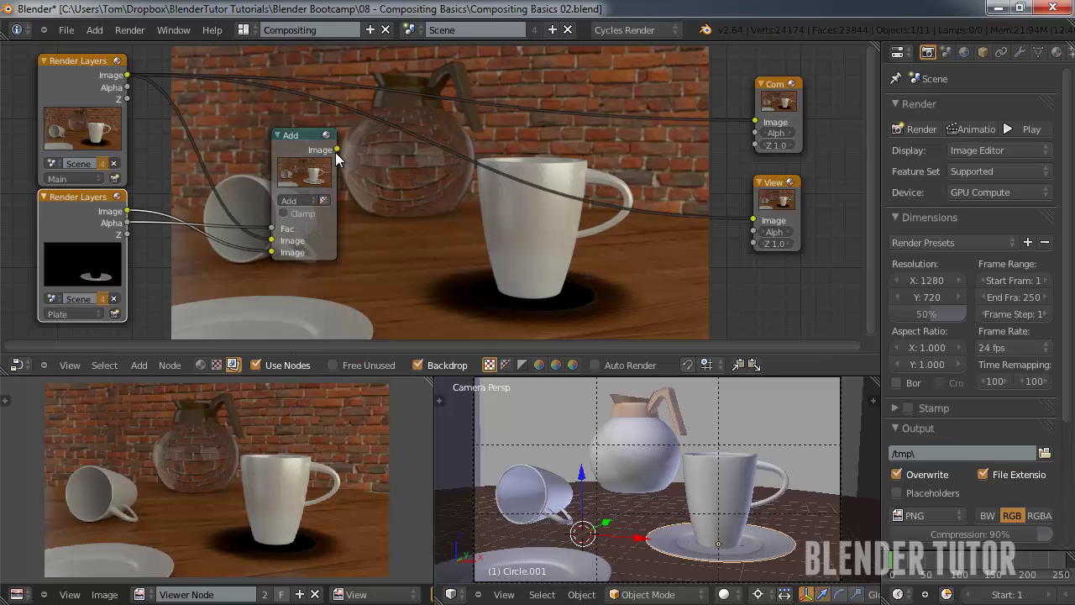
drag(336, 150, 753, 220)
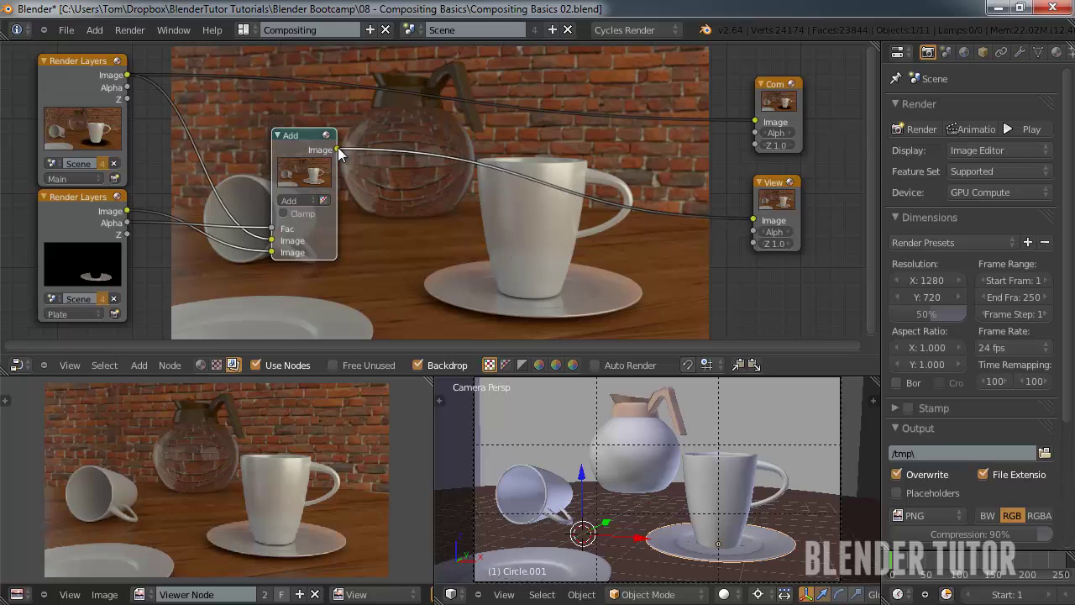
drag(337, 149, 755, 122)
drag(303, 133, 253, 64)
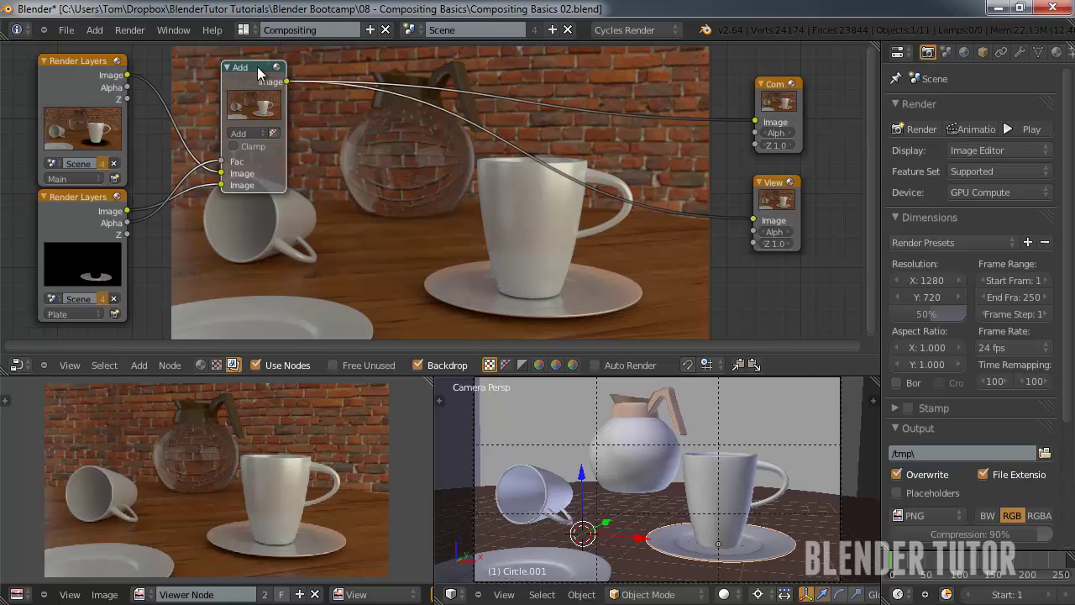
drag(256, 68, 250, 69)
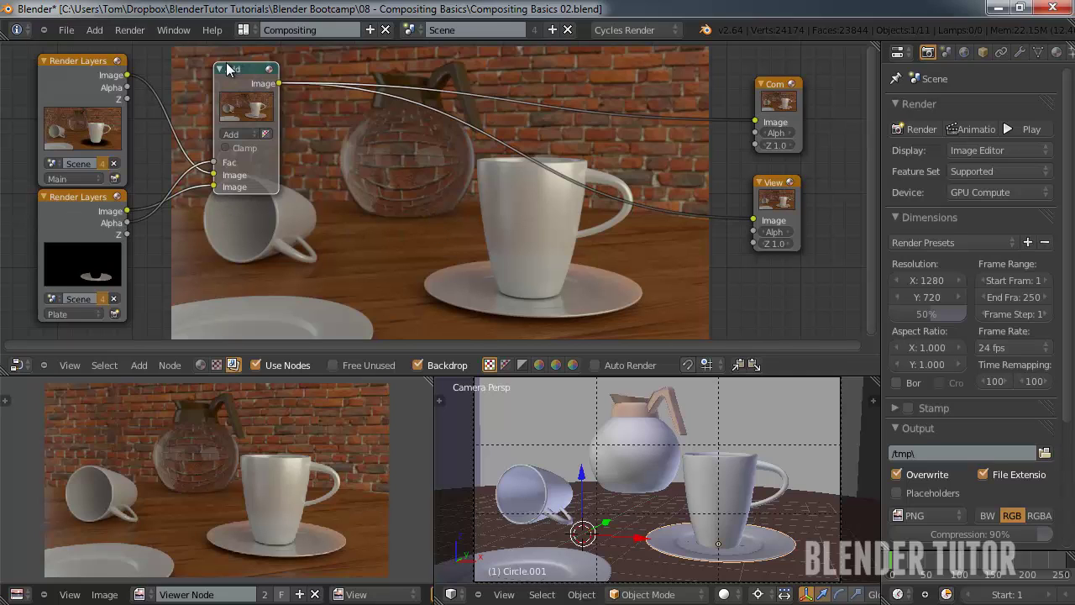
drag(237, 70, 555, 84)
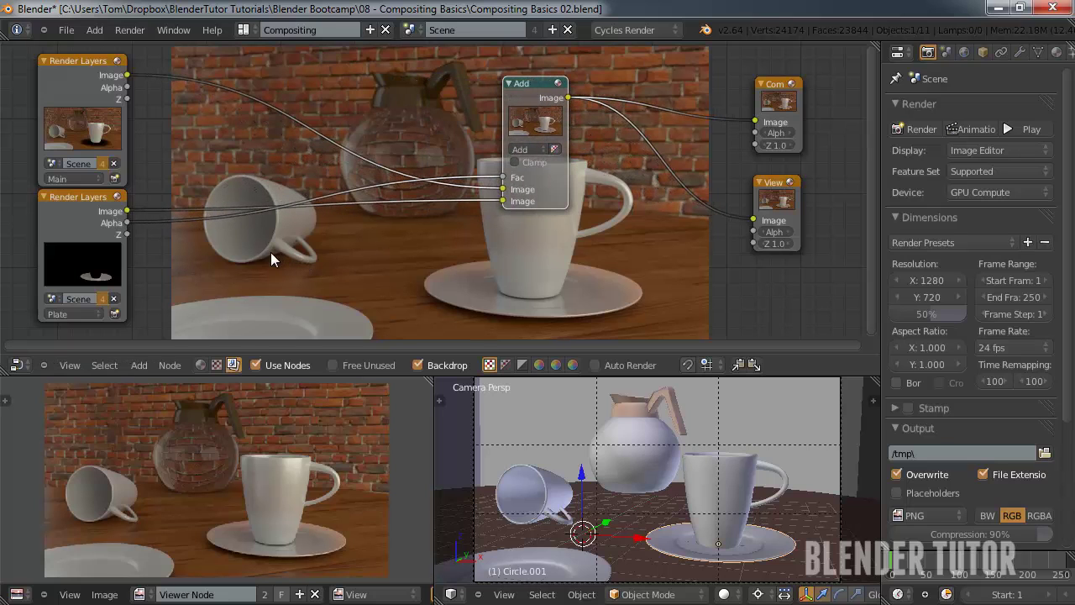
Step: Add an RGB Curves node between the Plate Image output and the Add node's lower Image
key(shift+a)
mouse_move(259, 252)
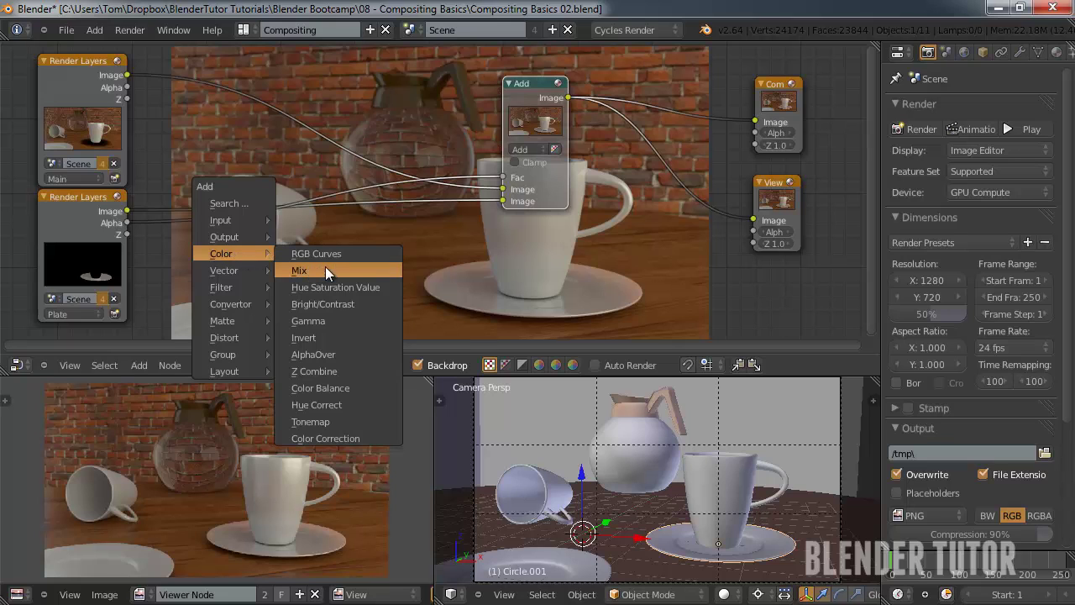
click(342, 252)
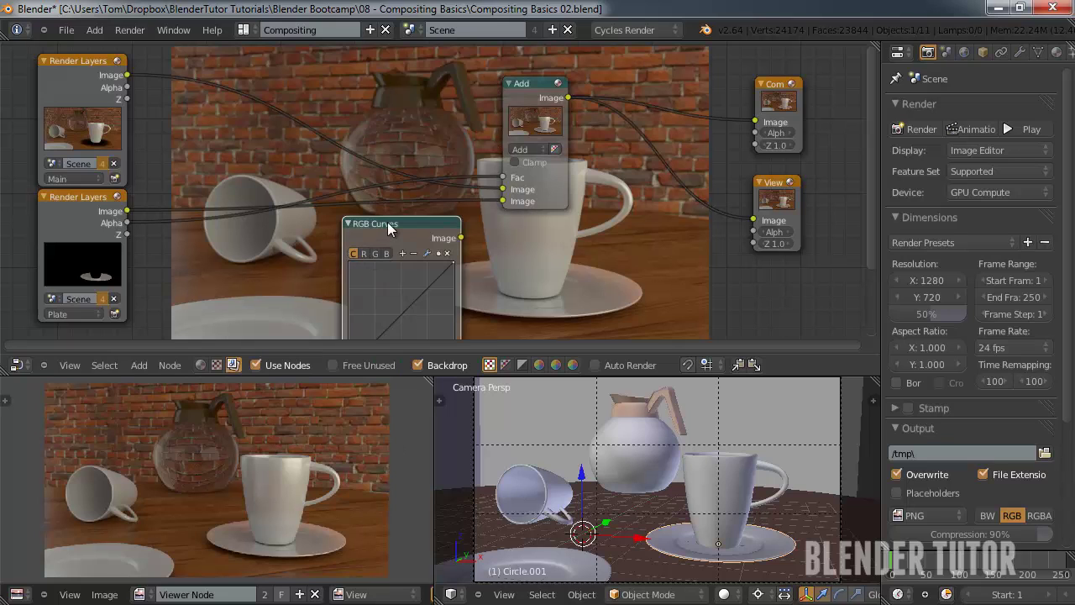
click(338, 220)
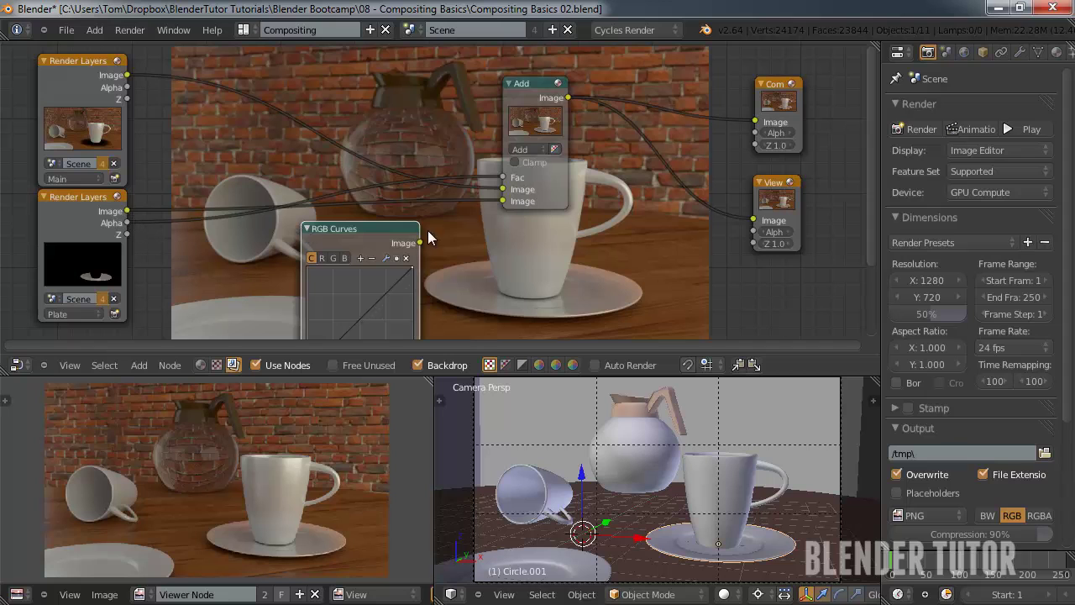
scroll(396, 250, down, 2)
middle_drag(395, 249, 383, 185)
drag(178, 141, 312, 287)
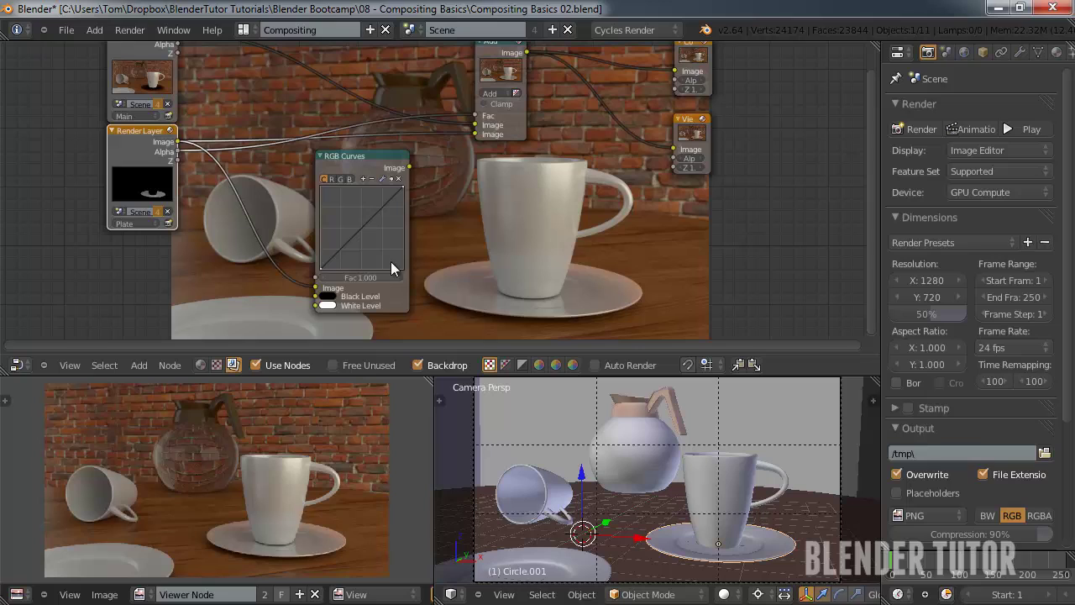
drag(407, 167, 474, 135)
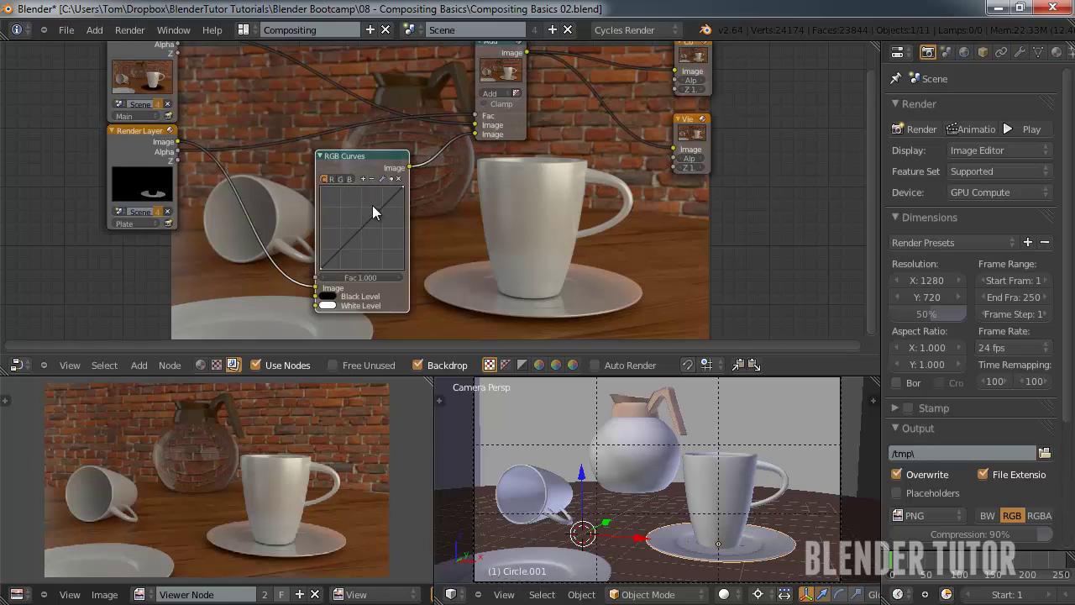
Step: Try combined and red curve points, delete them, move the node, and reconnect the Plate image
drag(379, 205, 377, 201)
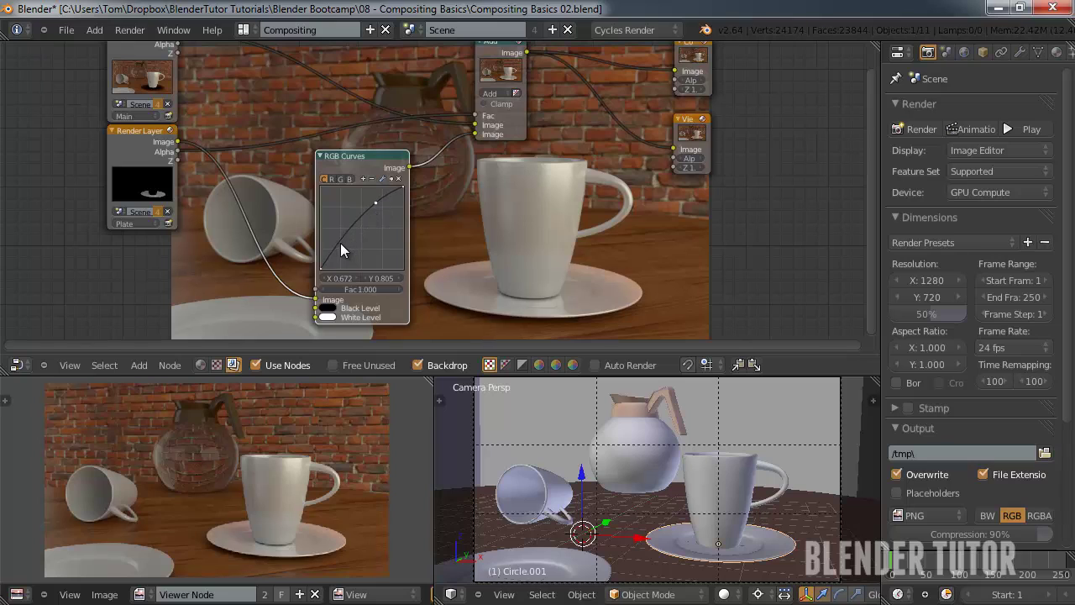
mouse_move(340, 243)
mouse_down()
mouse_move(346, 252)
mouse_move(336, 244)
mouse_up()
click(398, 179)
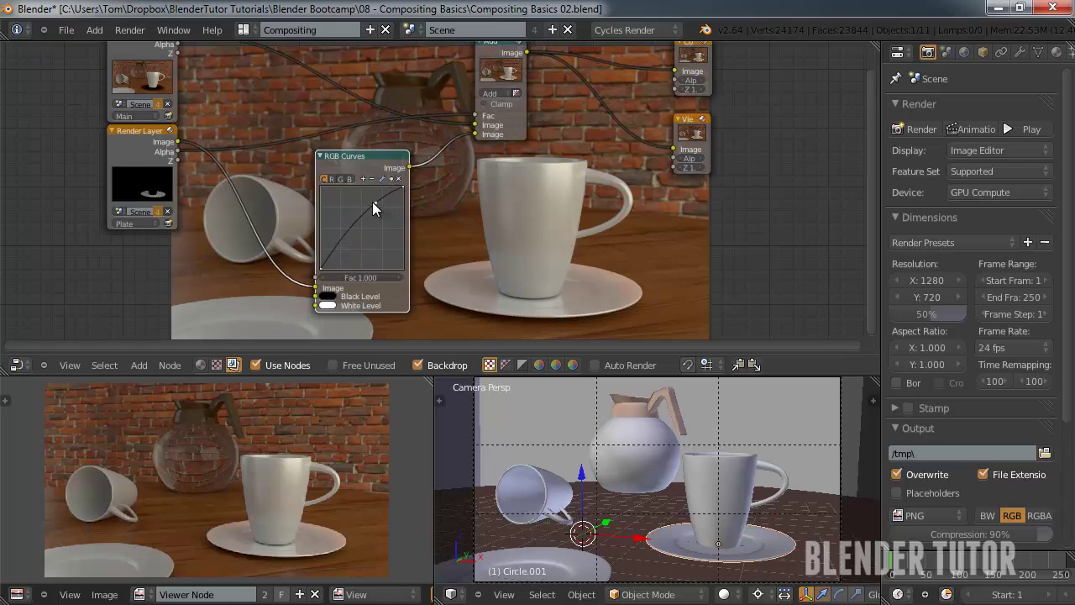
drag(370, 204, 354, 199)
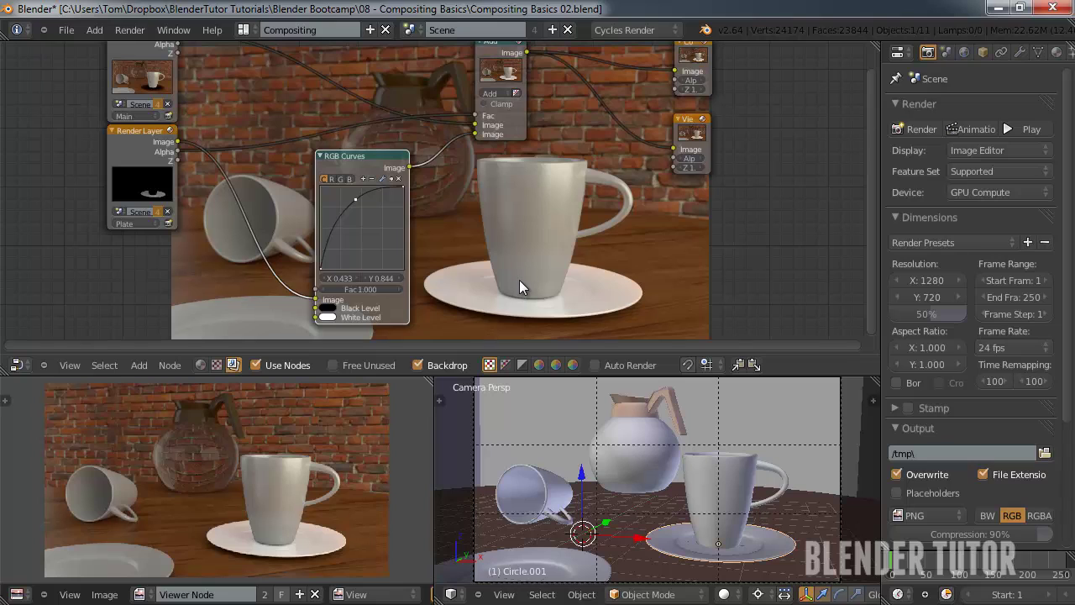
click(331, 179)
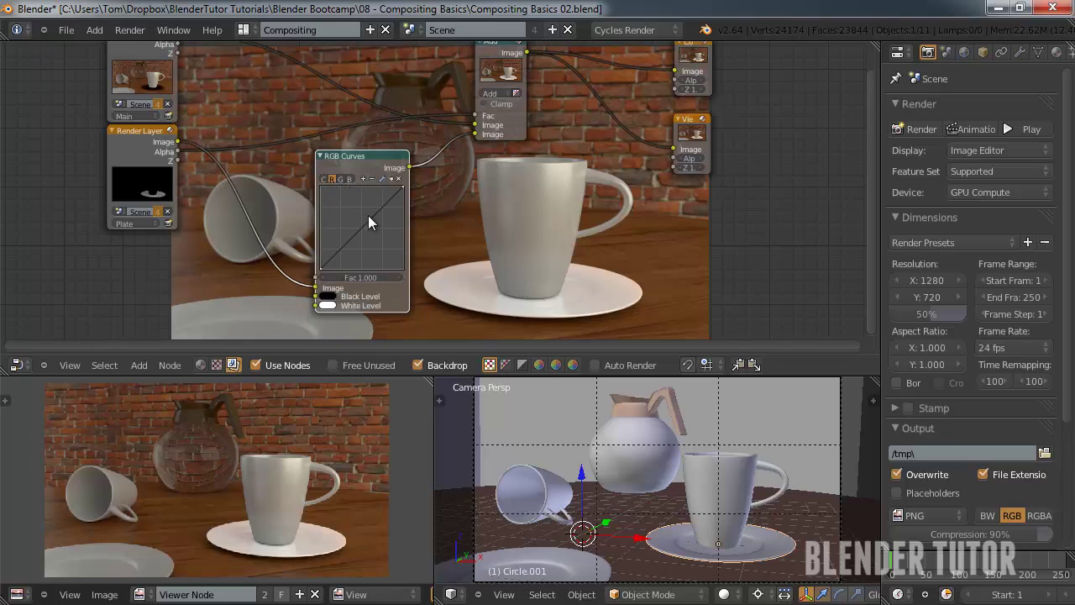
mouse_move(370, 219)
mouse_down()
mouse_move(378, 227)
mouse_move(352, 224)
mouse_move(373, 235)
mouse_up()
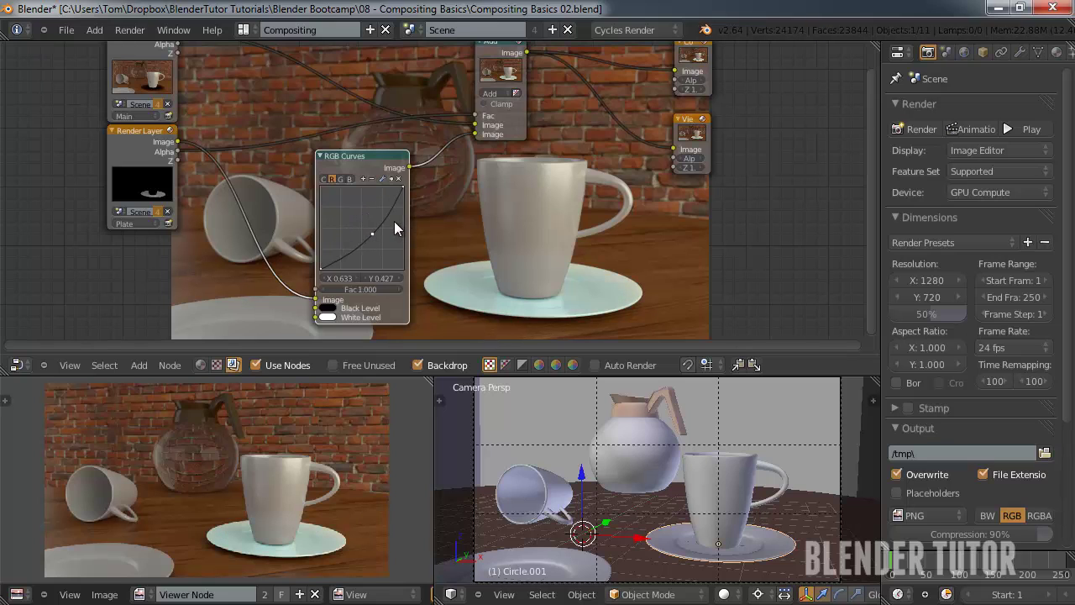
click(398, 178)
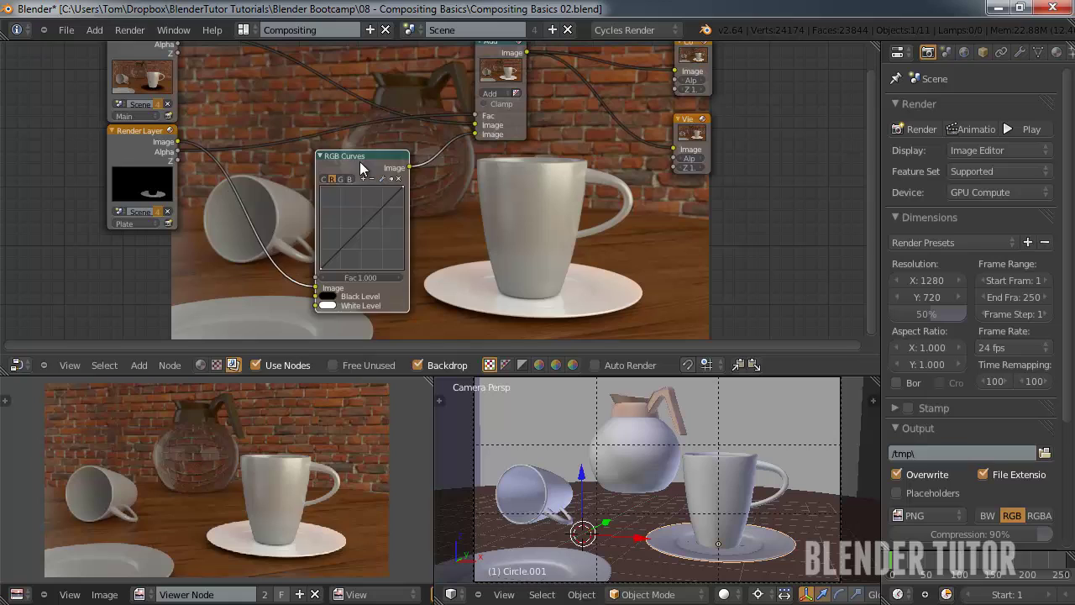
drag(360, 164, 321, 180)
drag(178, 141, 475, 134)
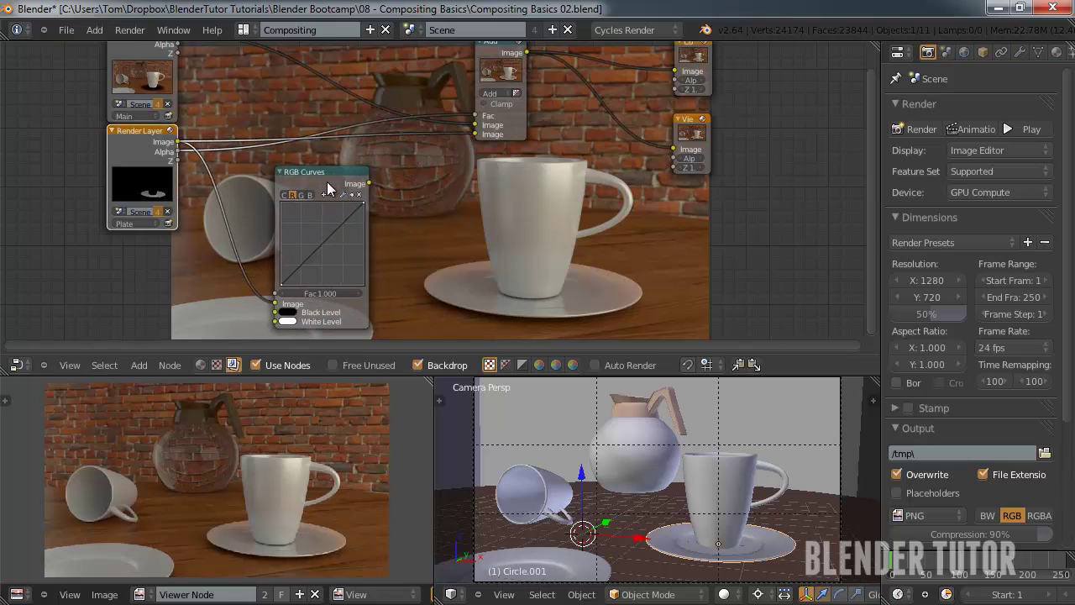
Step: Delete the RGB Curves node so the Plate render layer feeds the Add node directly
drag(323, 171, 338, 168)
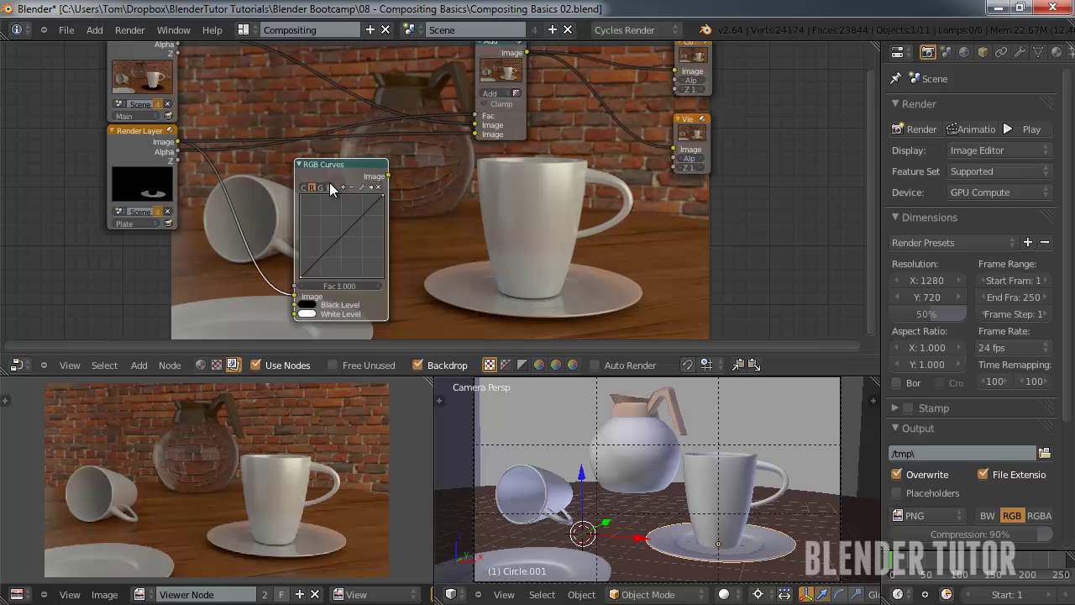
key(x)
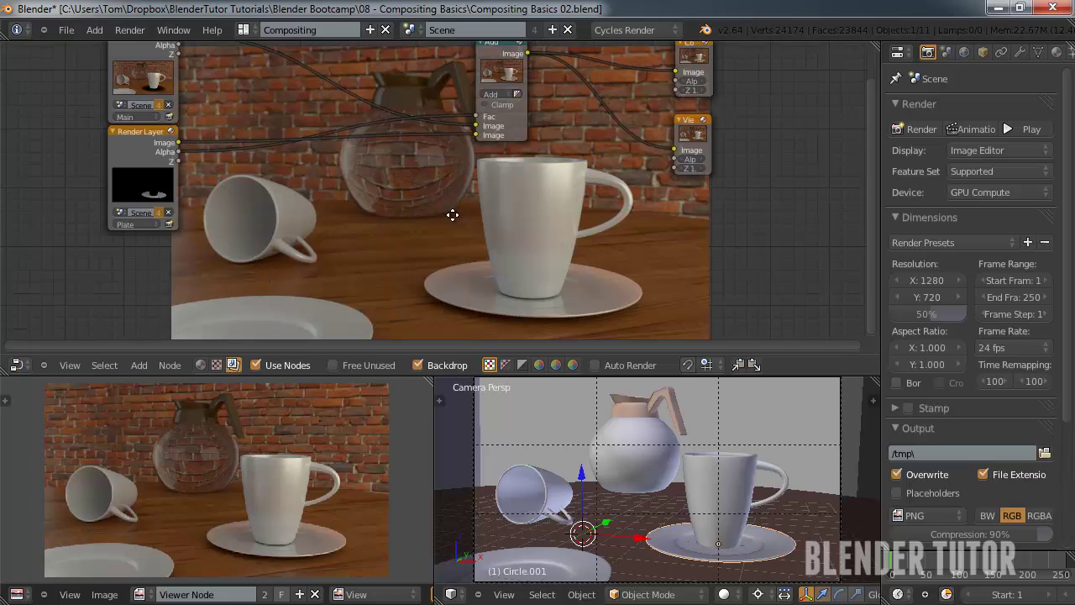
middle_drag(449, 215, 412, 257)
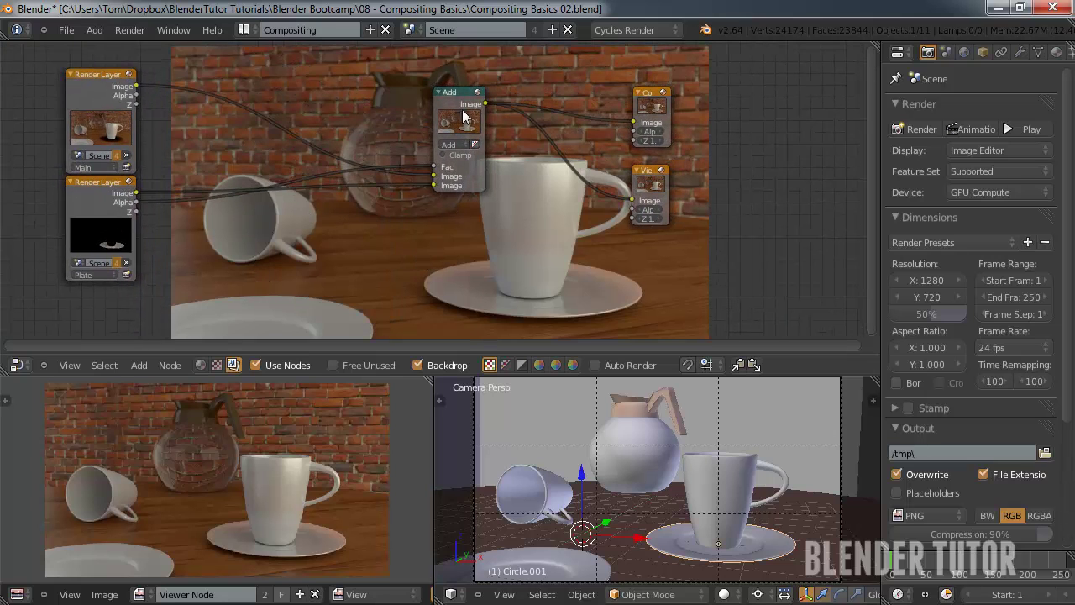
Step: Move the Add node beside the Render Layers and push Viewer and Composite further right
drag(455, 93, 206, 85)
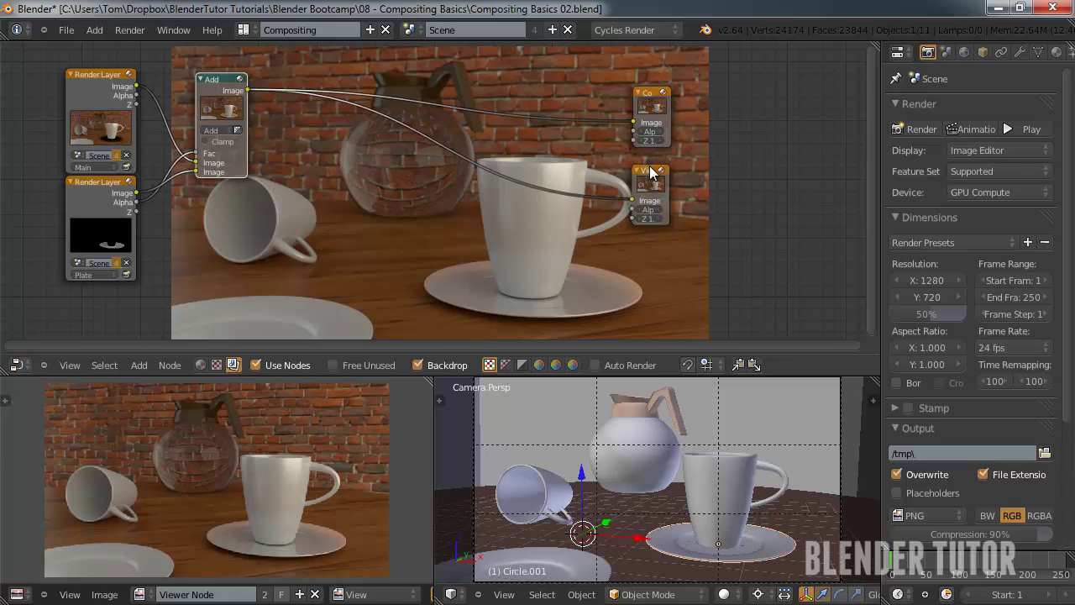
drag(650, 173, 821, 179)
drag(648, 92, 843, 100)
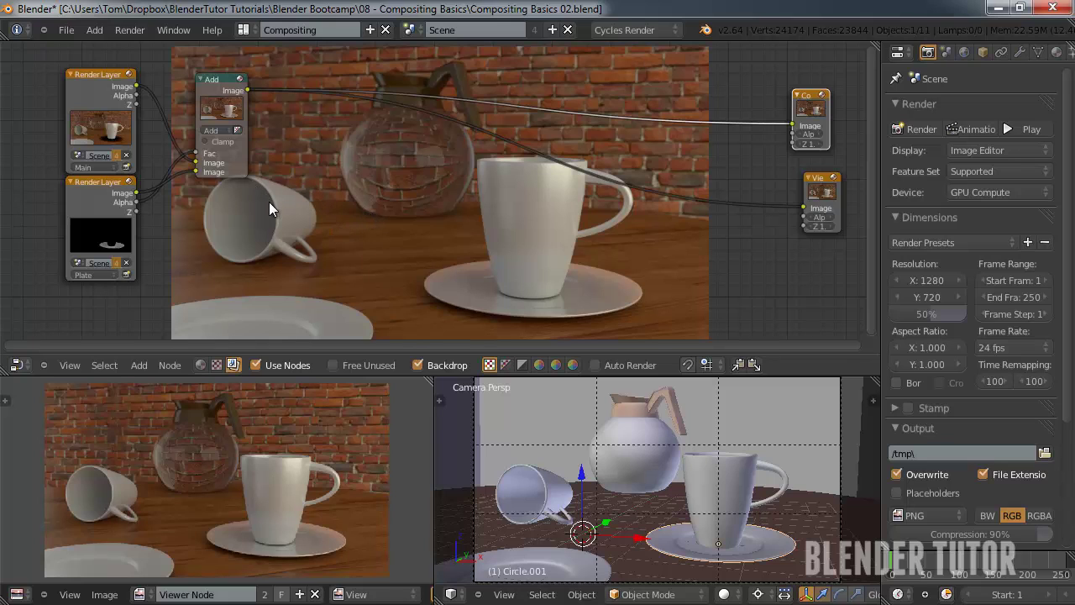
Step: Add a Lens Distortion node to the compositing tree
key(shift+a)
mouse_move(267, 202)
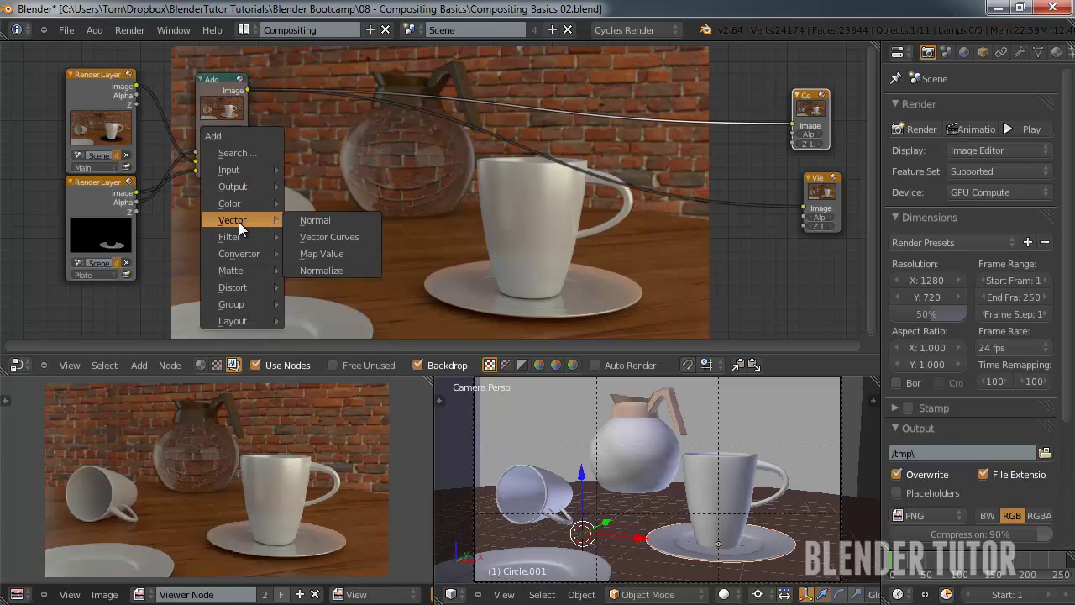
mouse_move(243, 290)
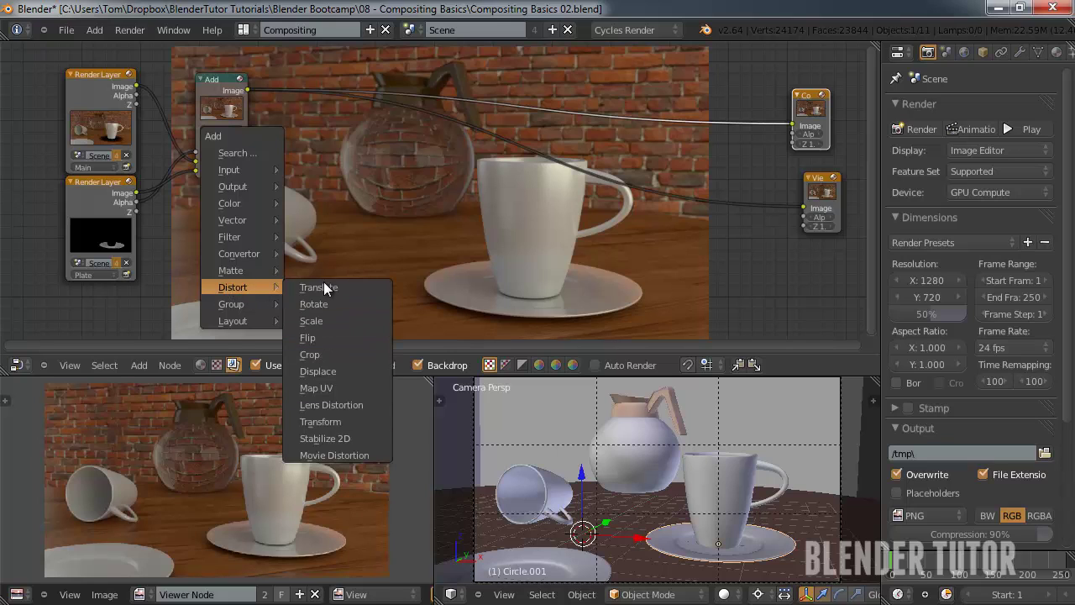
key(Escape)
key(shift+a)
mouse_move(301, 270)
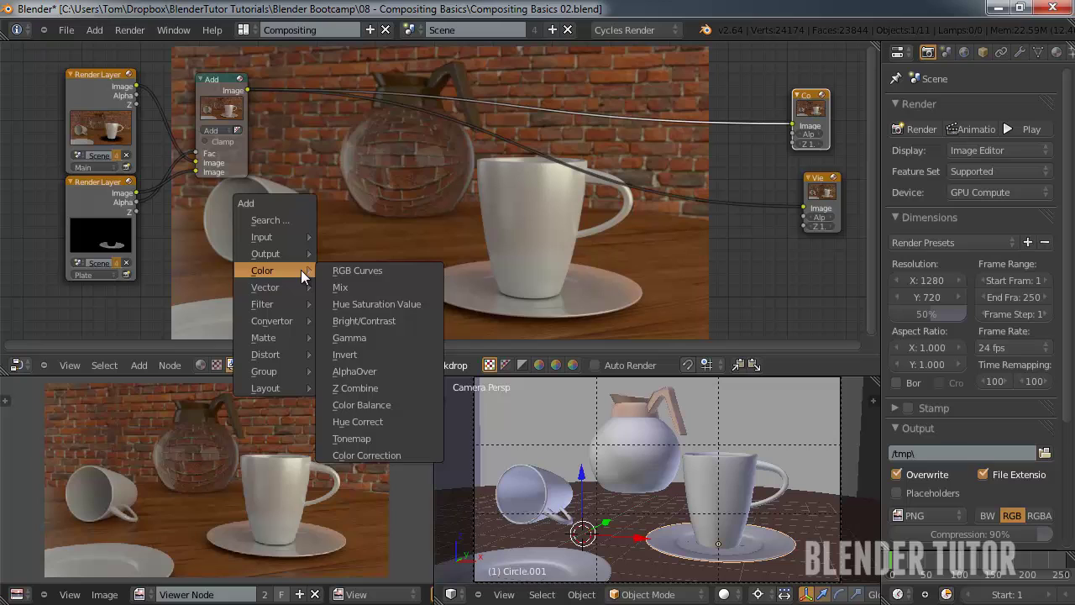
mouse_move(285, 355)
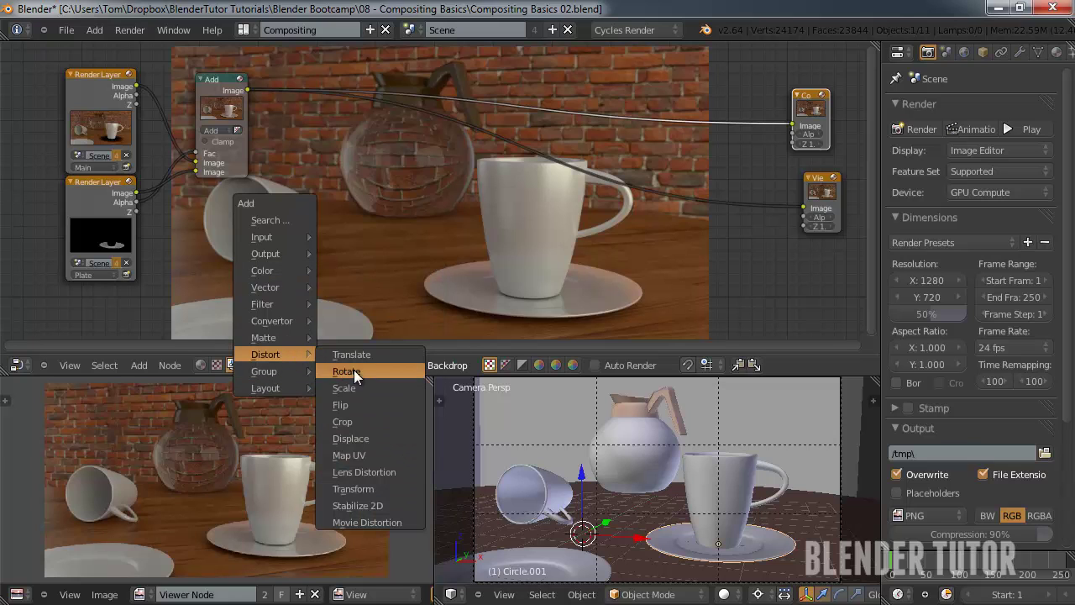
key(Escape)
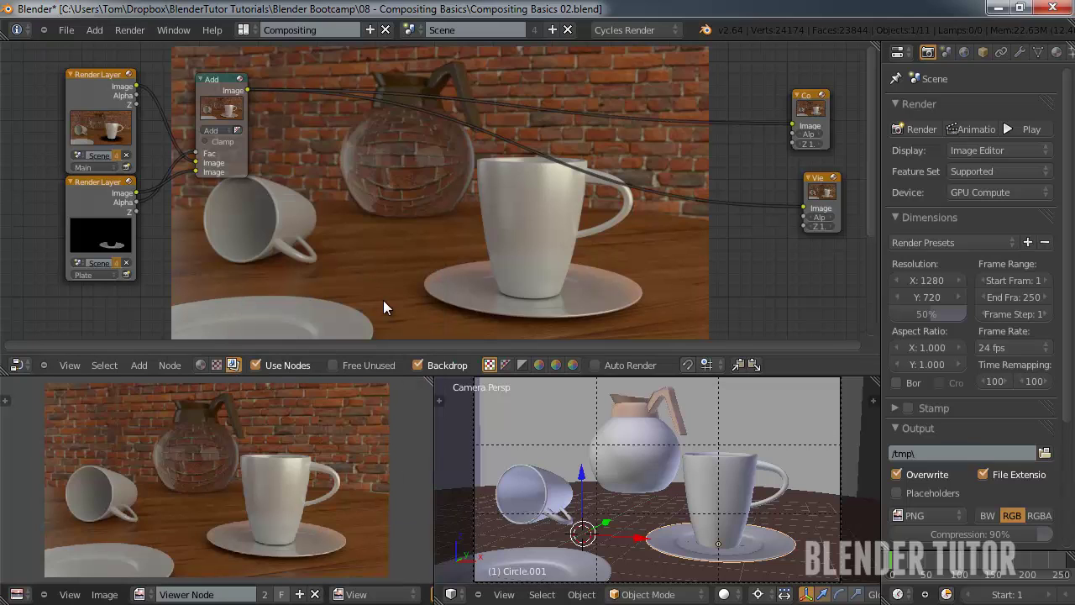
click(375, 141)
scroll(374, 145, down, 2)
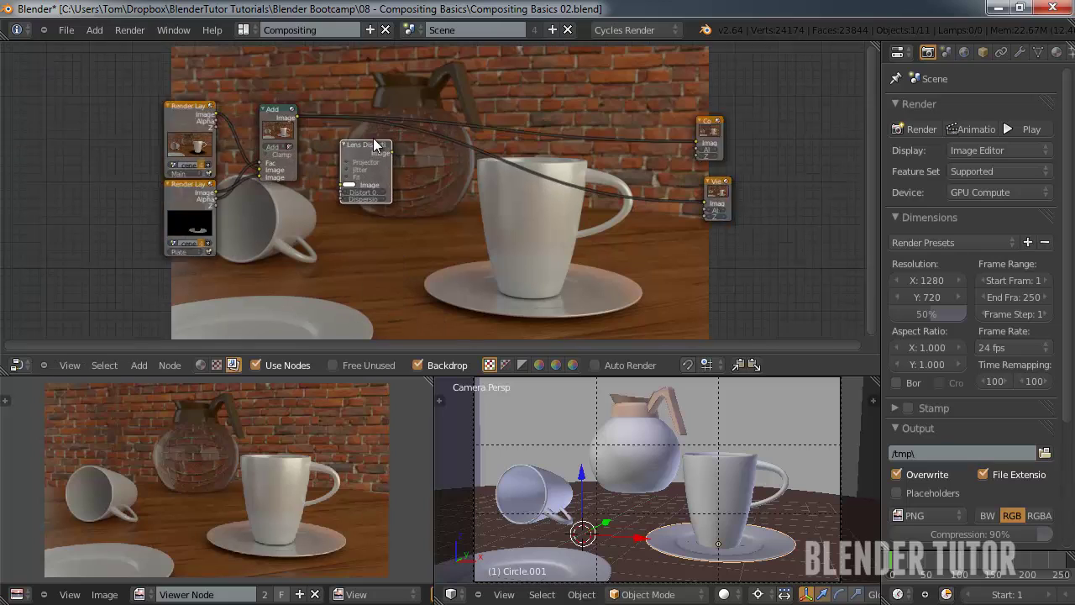
scroll(374, 141, up, 1)
Step: Wire the Add output into Lens Distortion and its Image output to the Viewer and Composite
drag(260, 98, 316, 183)
drag(382, 143, 777, 207)
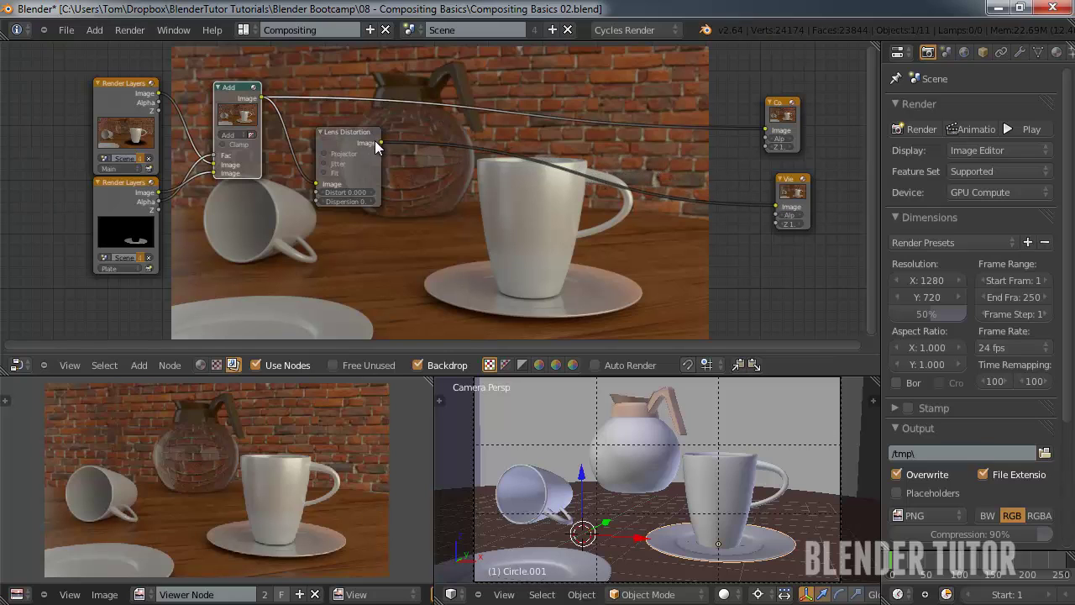
drag(378, 143, 766, 130)
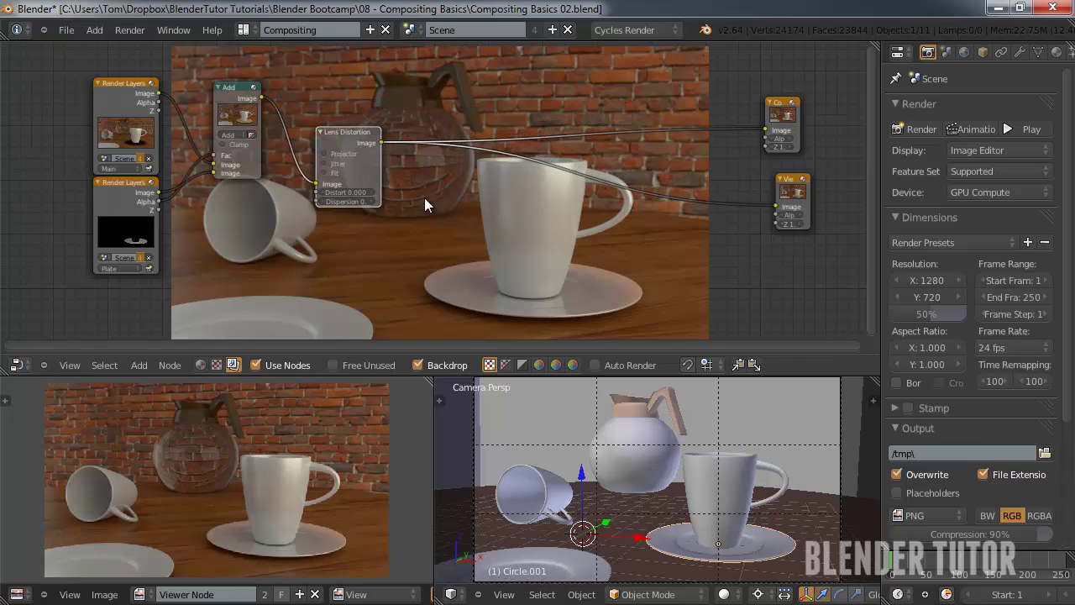
scroll(346, 164, up, 4)
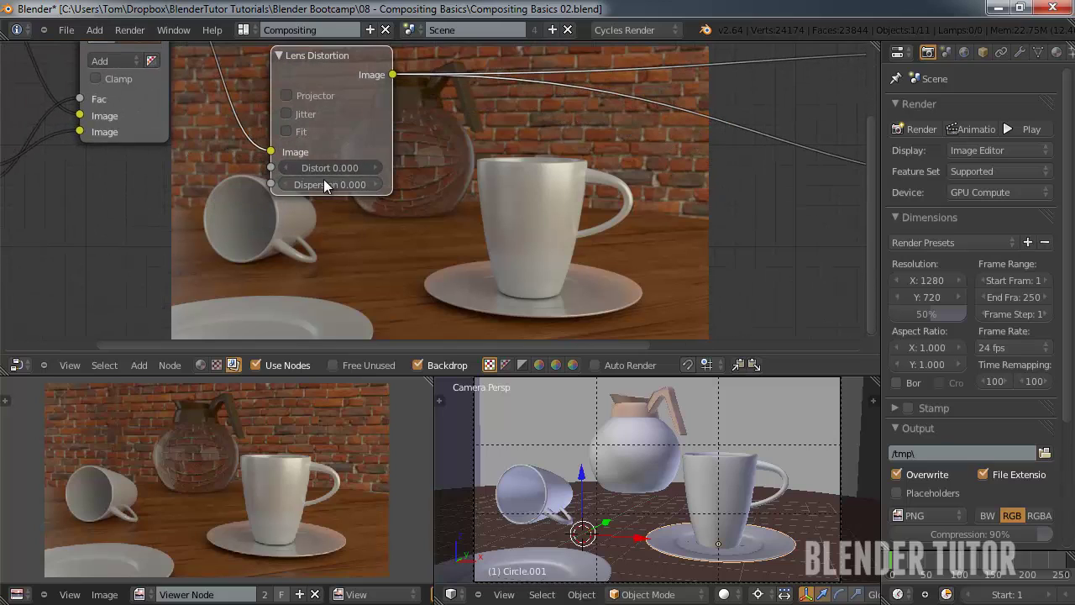
Step: Set the Lens Distortion Distort amount to 0.050, after trying 1 and 0.1
click(335, 167)
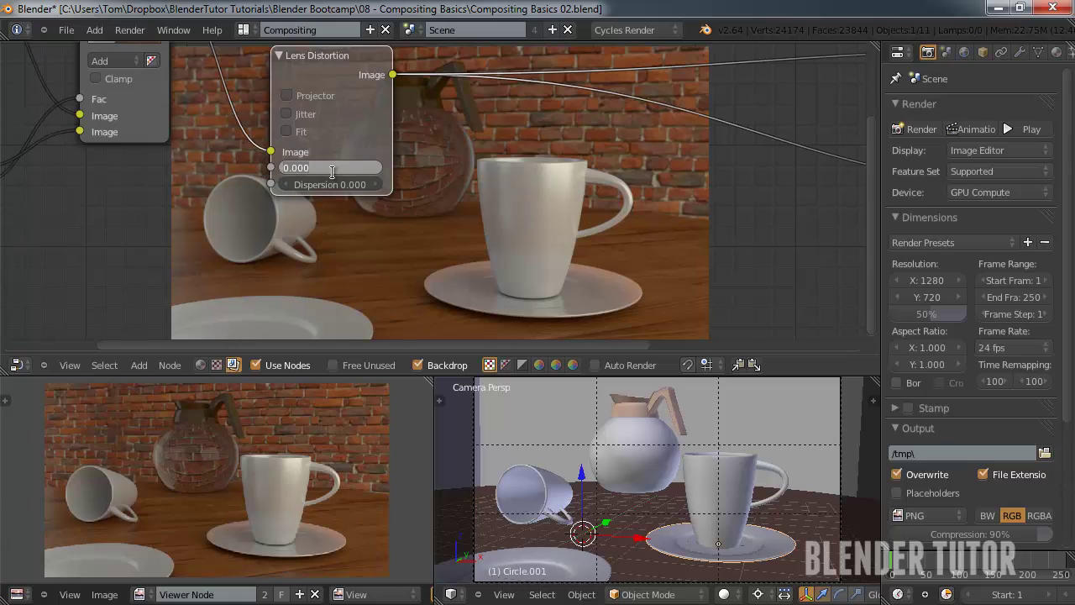
text(1)
key(Return)
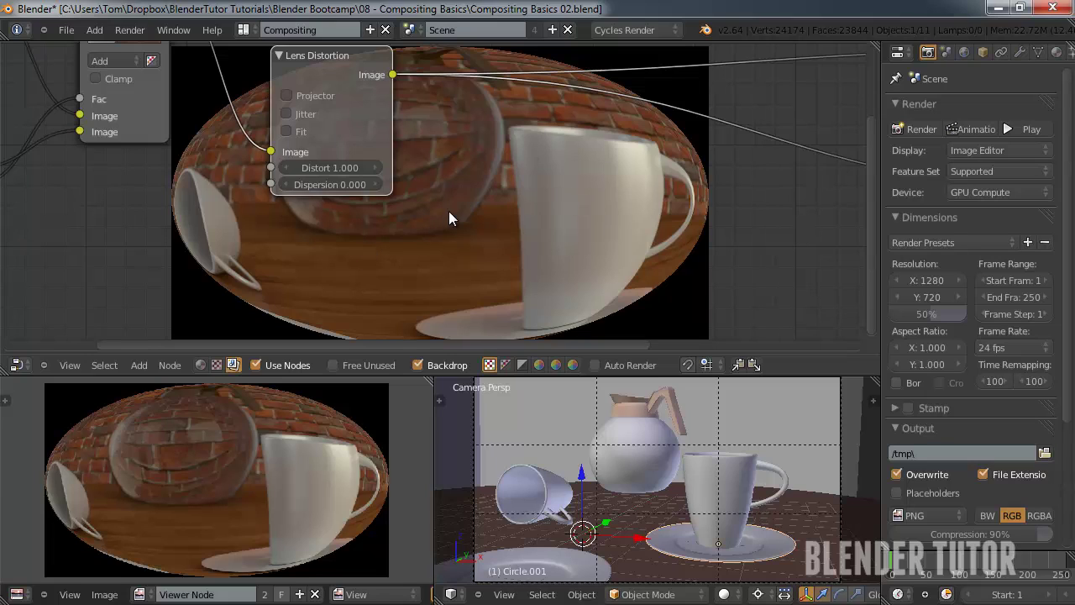
click(323, 168)
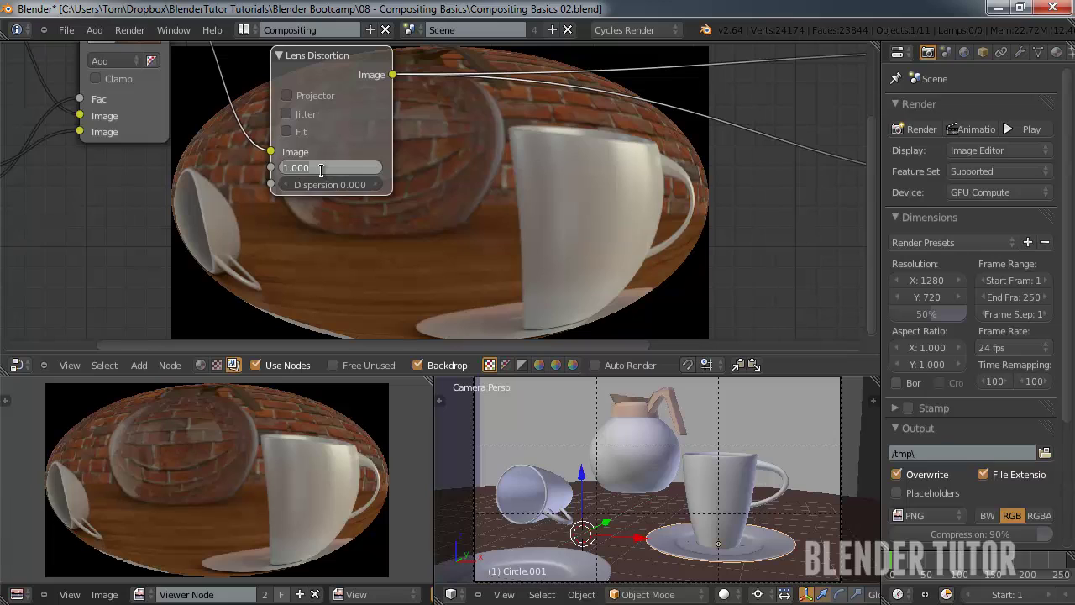
text(0.1)
key(Return)
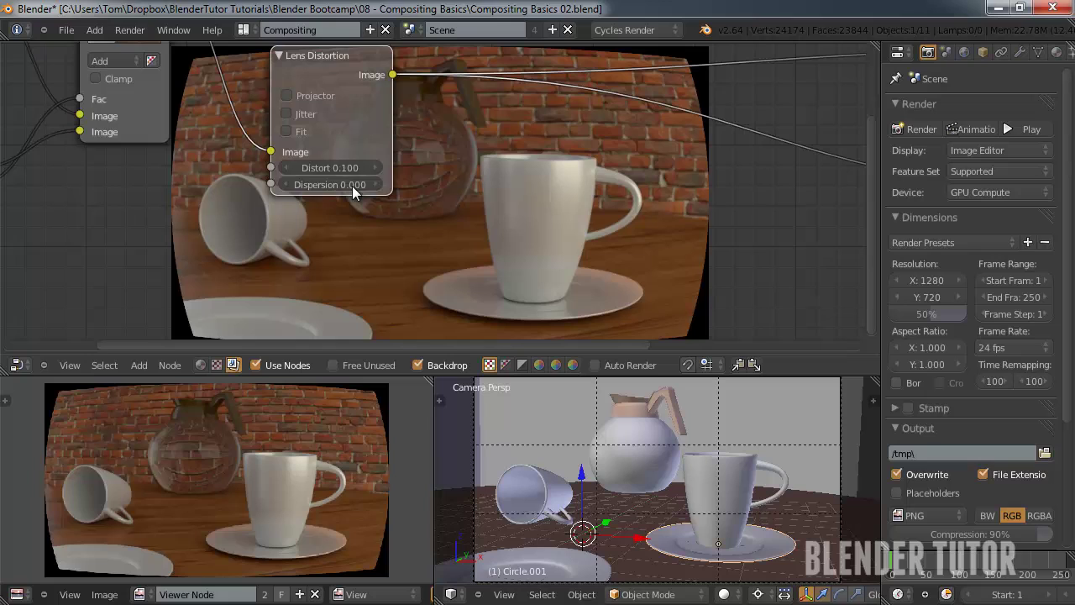
click(329, 167)
text(.0)
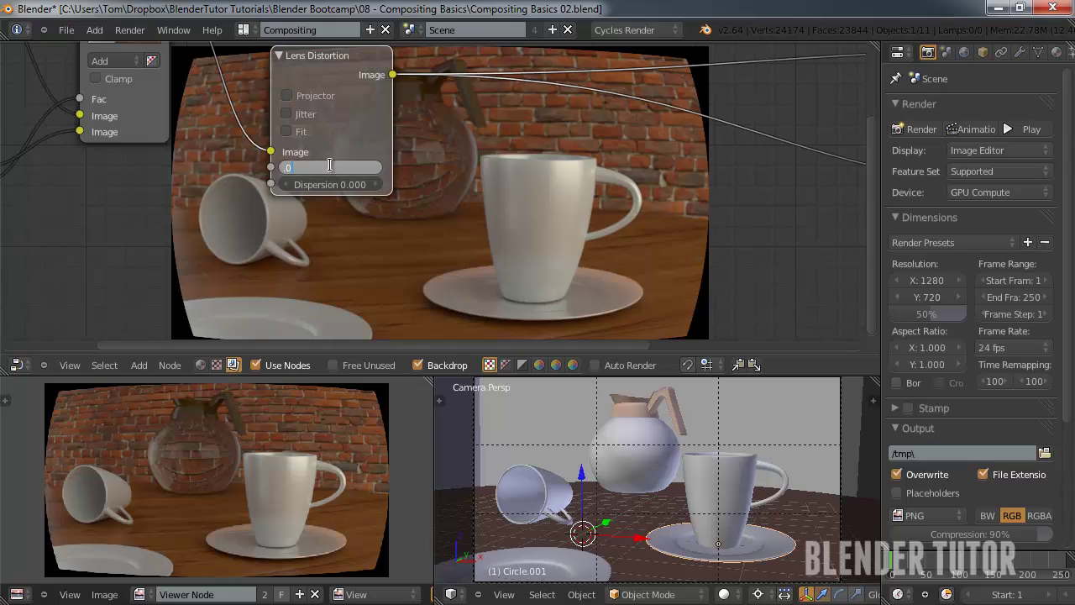
text(5)
key(Return)
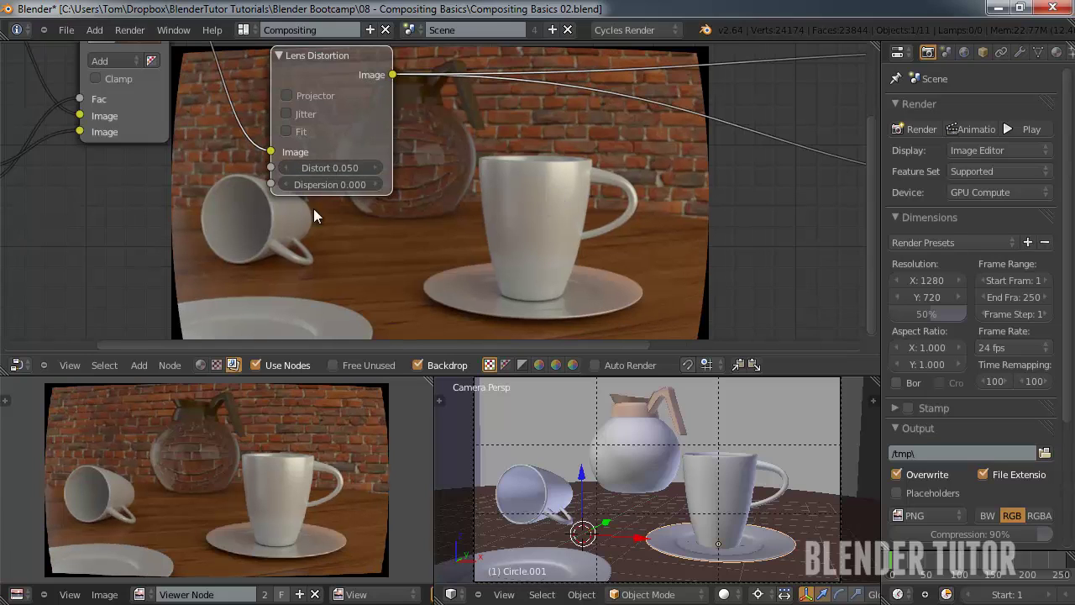
Step: Turn on Fit and compare Distort 0 against 0.050
click(284, 132)
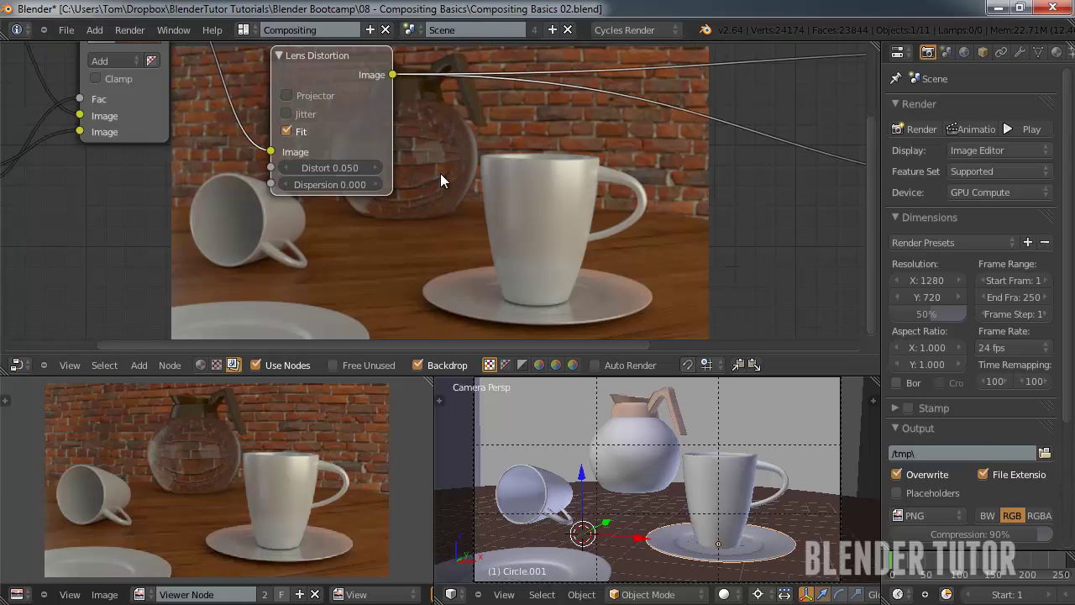
mouse_move(443, 181)
middle_down()
mouse_move(288, 180)
mouse_move(465, 144)
mouse_move(400, 159)
mouse_move(443, 183)
mouse_move(427, 193)
middle_up()
click(268, 174)
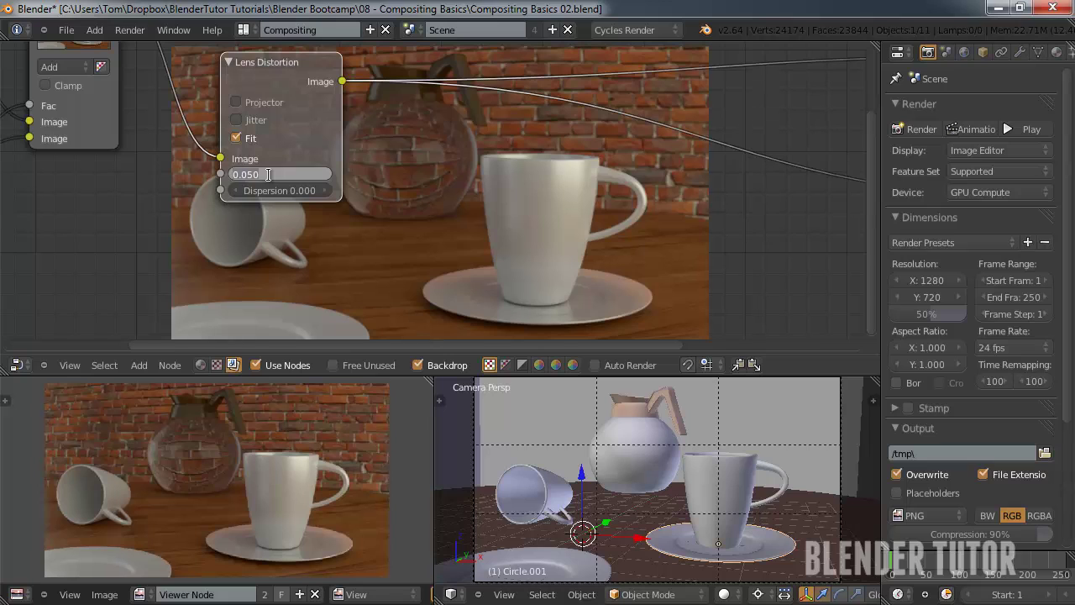
text(0)
key(Return)
click(275, 171)
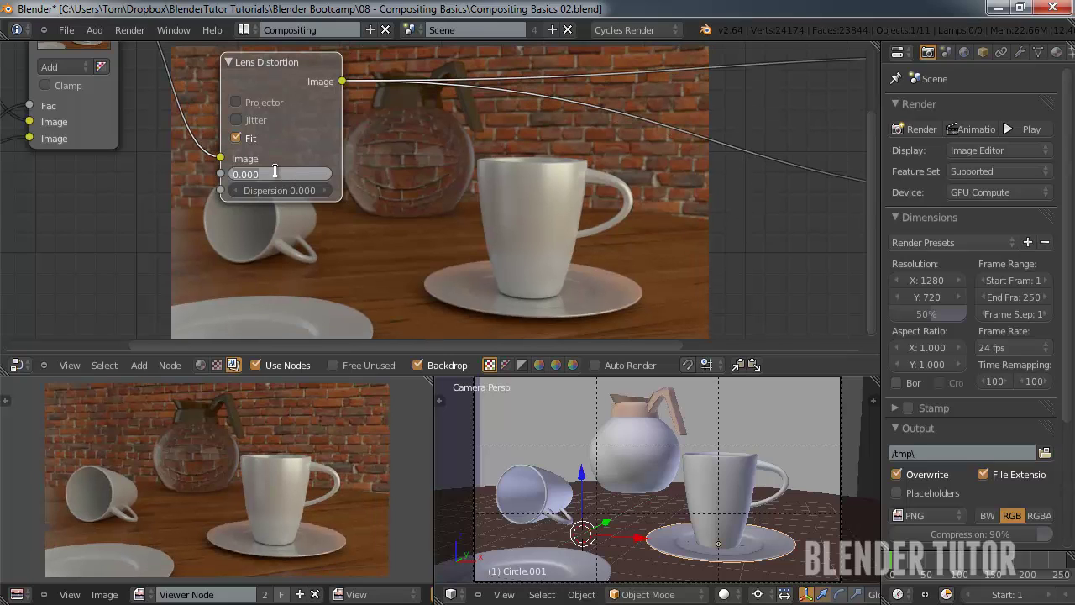
text(0.05)
key(Return)
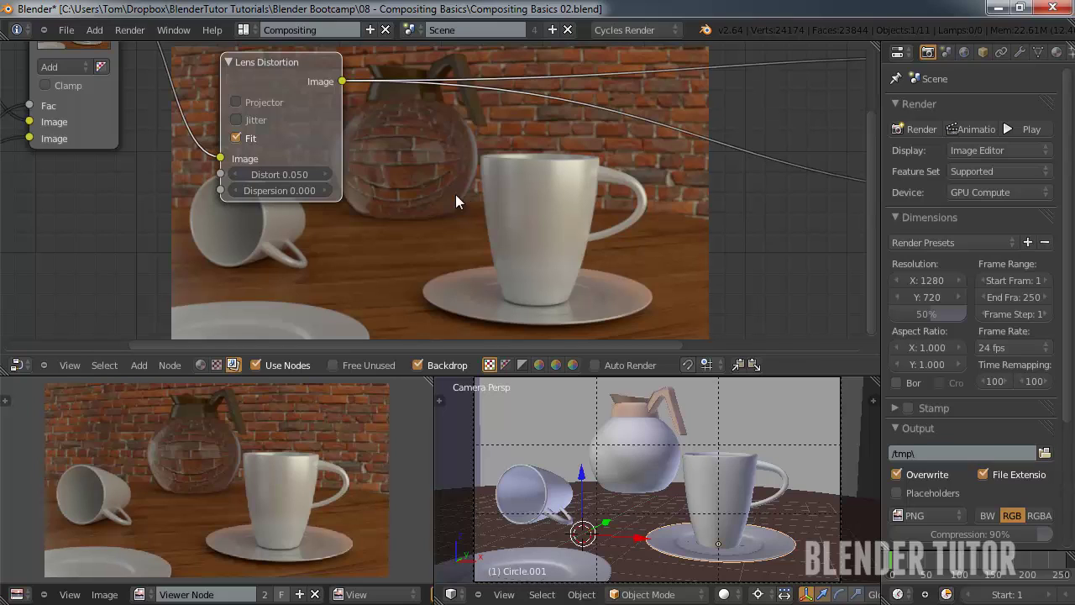
Step: Lower the Lens Distortion Distort amount to 0.030
click(270, 173)
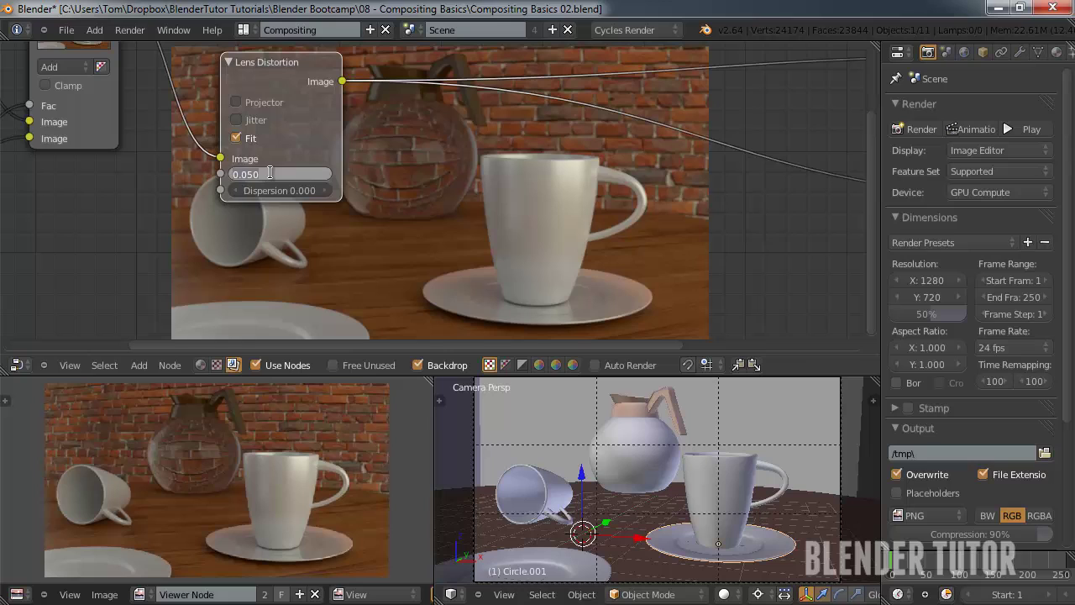
text(0)
text(.03)
key(Return)
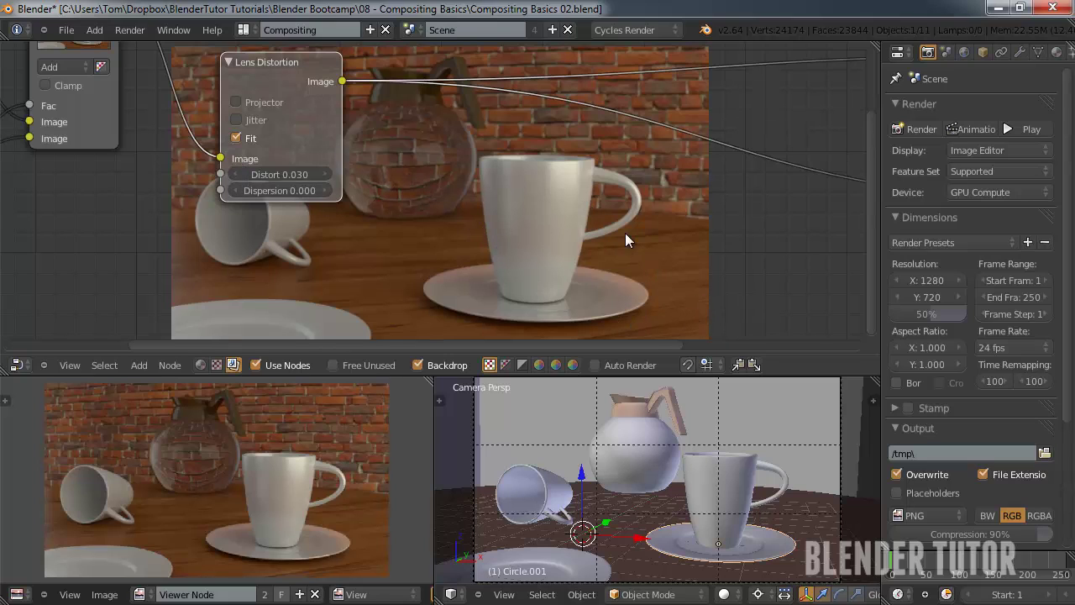
Step: Set Dispersion to 0.100 and zoom the Viewer onto the saucer rim's colour fringe
click(276, 190)
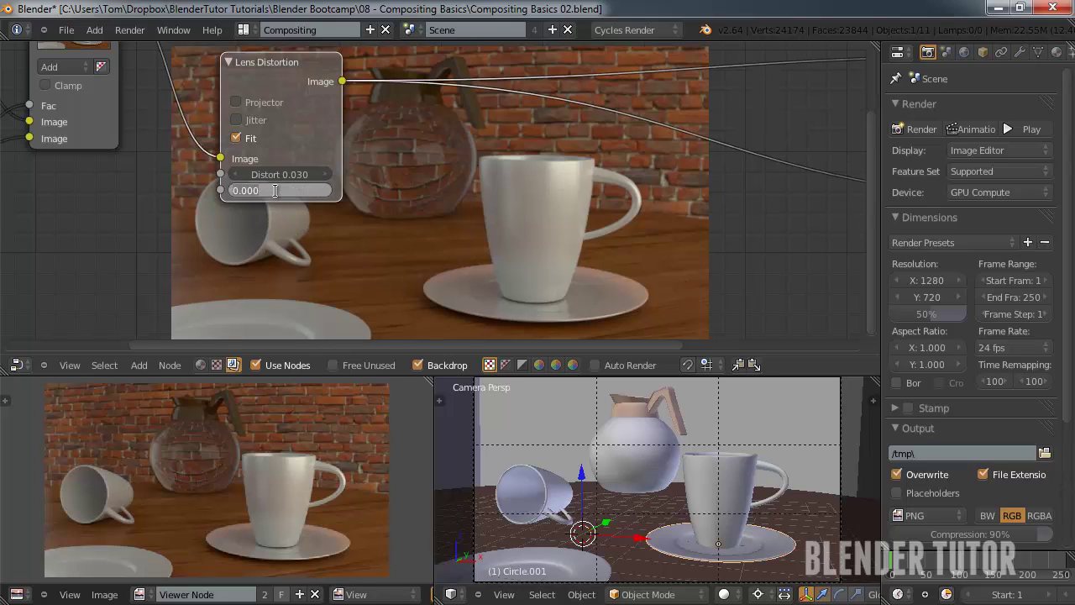
text(.1)
key(Return)
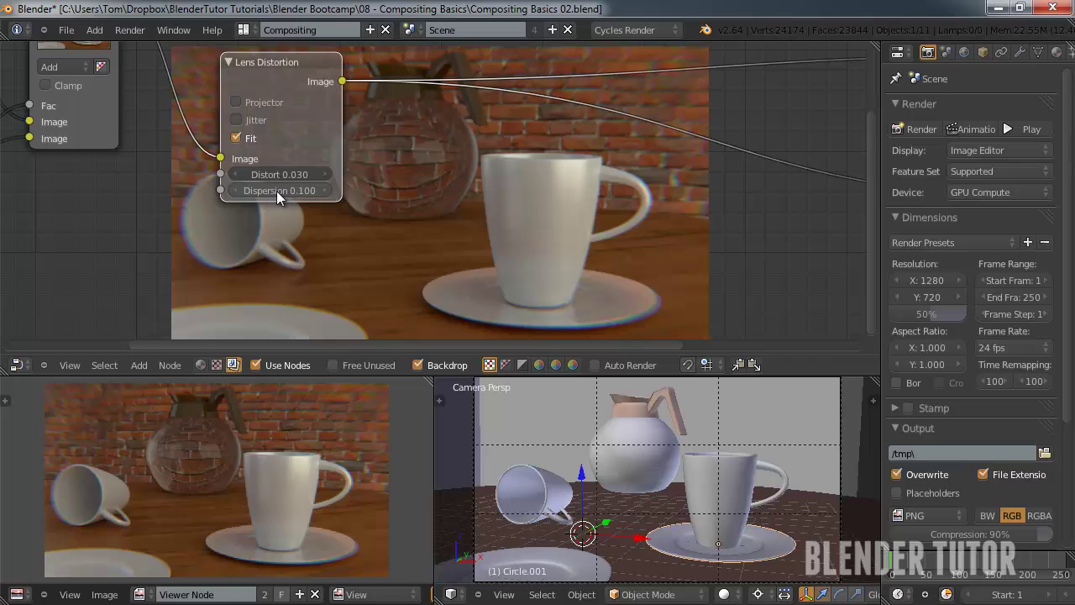
scroll(662, 127, up, 1)
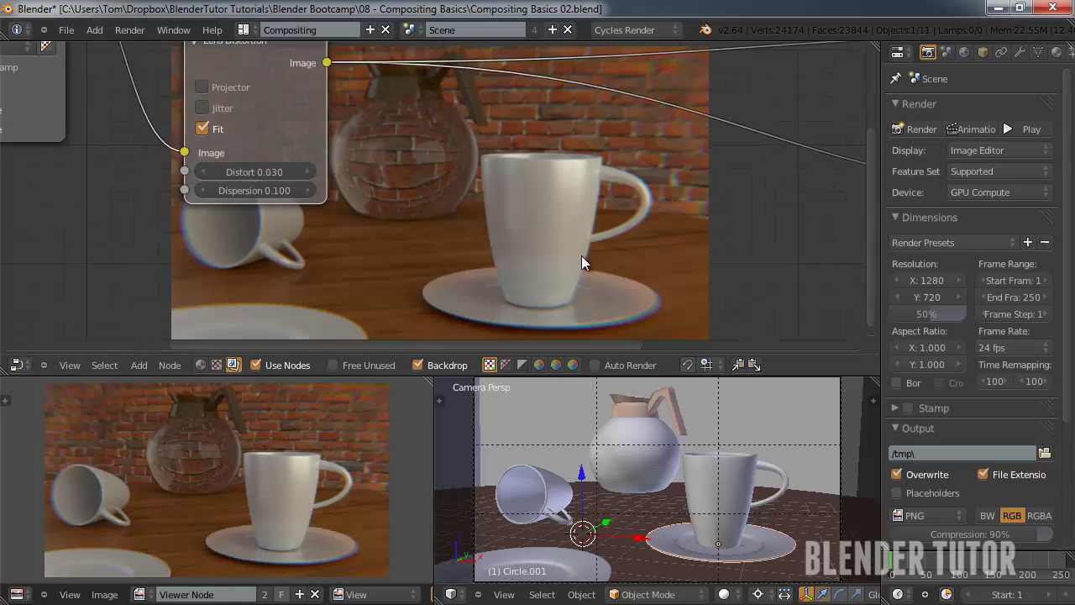
scroll(334, 457, up, 4)
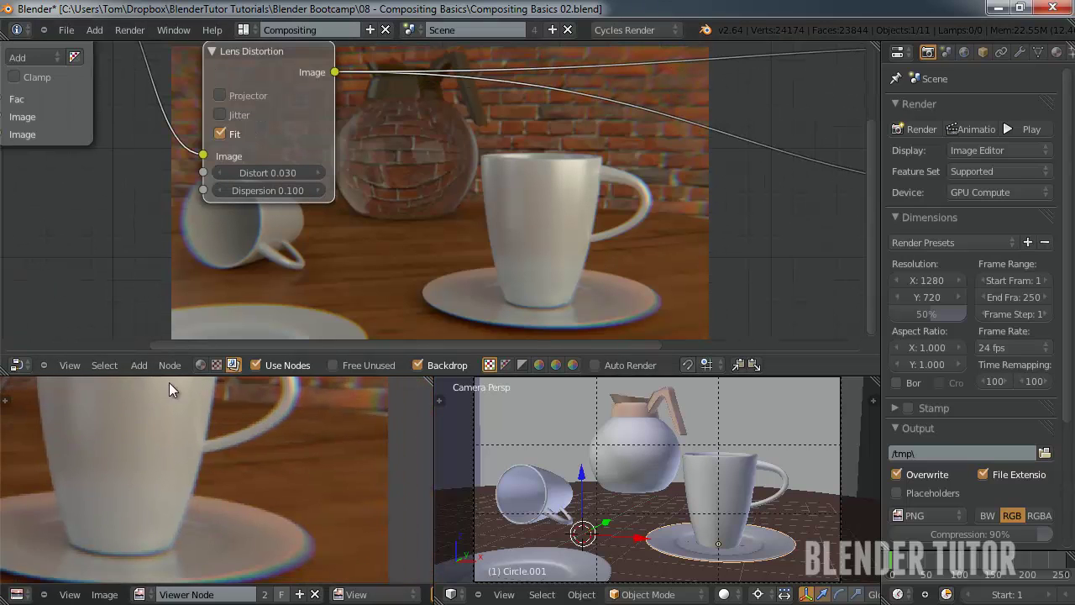
middle_drag(168, 382, 305, 452)
scroll(282, 468, up, 4)
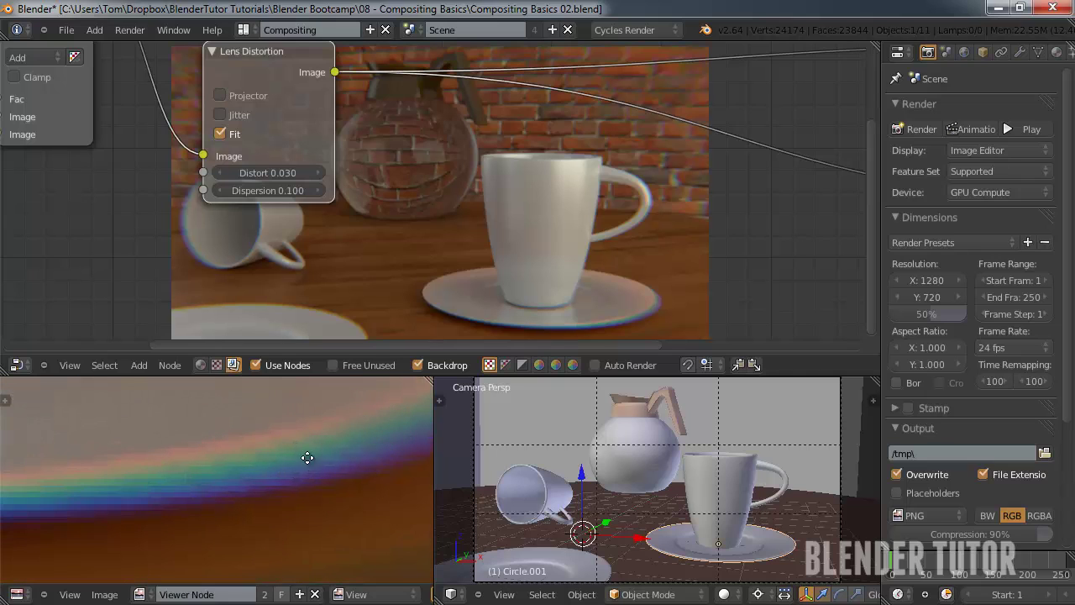
middle_drag(308, 458, 310, 479)
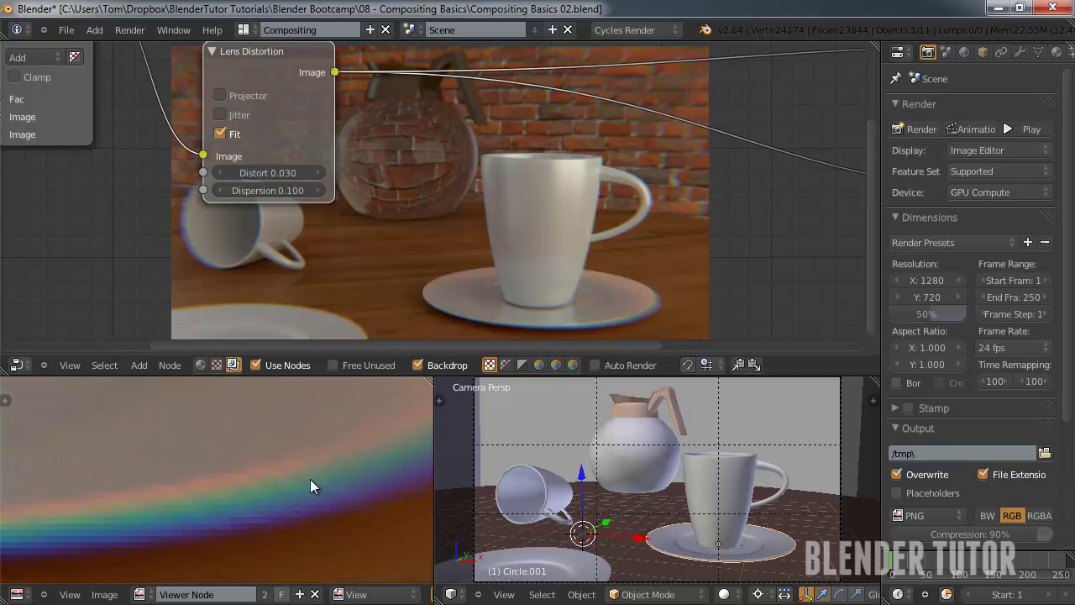
Step: Compare the fringe with Dispersion at 0, then reapply the dispersion
click(261, 188)
text(0)
key(Return)
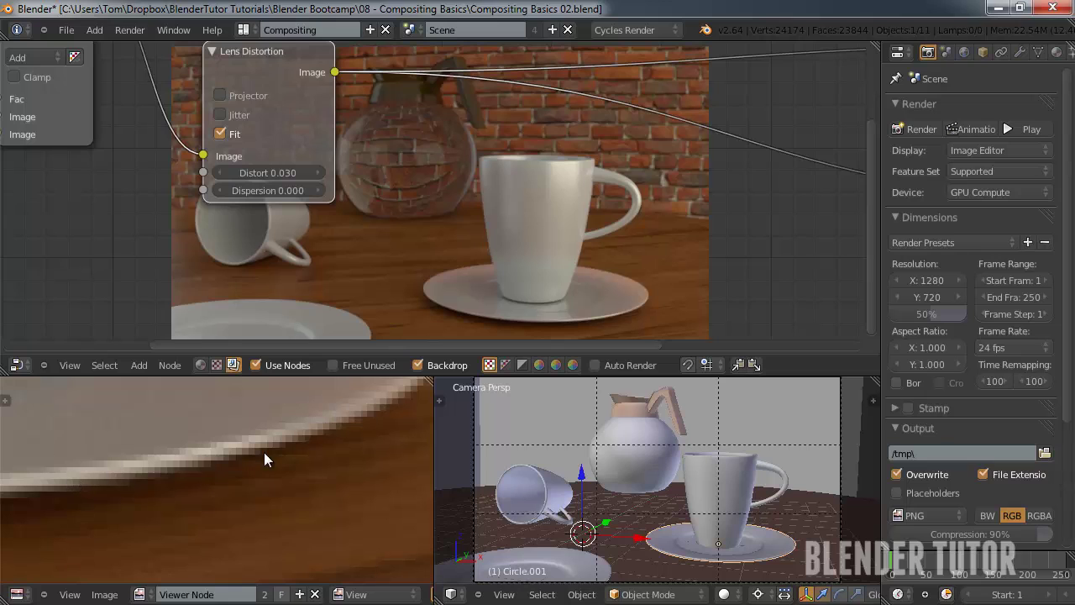
click(264, 189)
text(1)
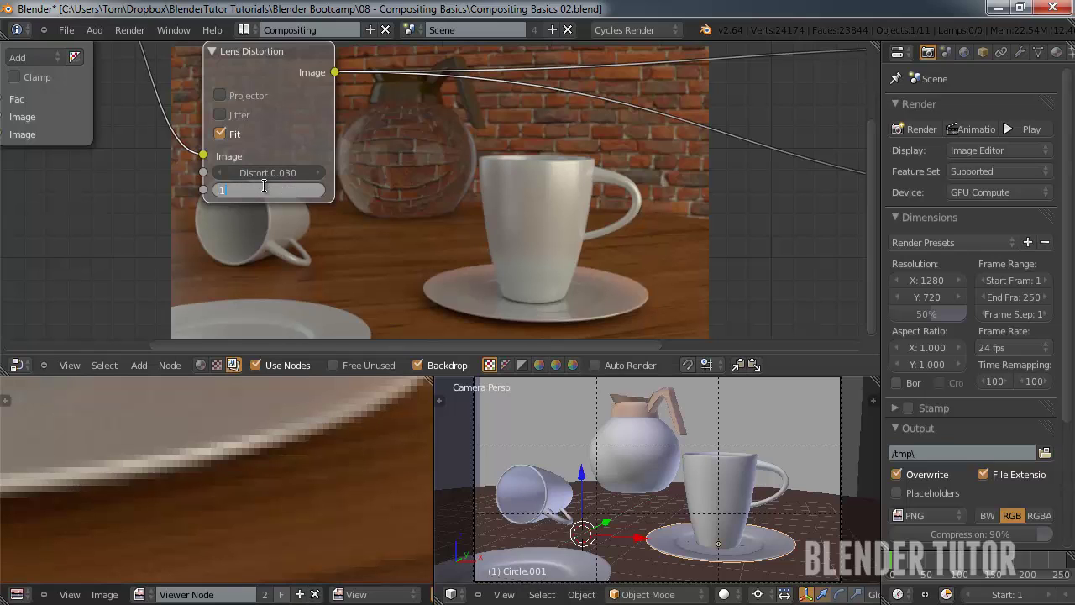
key(Return)
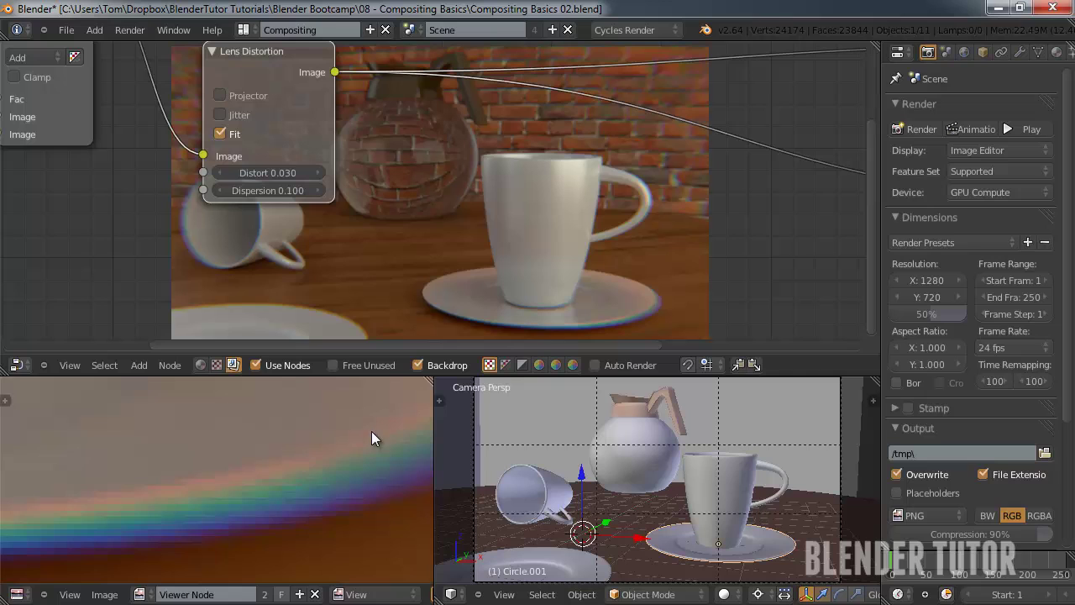
Step: Reduce Dispersion to 0.020 and review the whole cup and saucer
scroll(335, 450, down, 3)
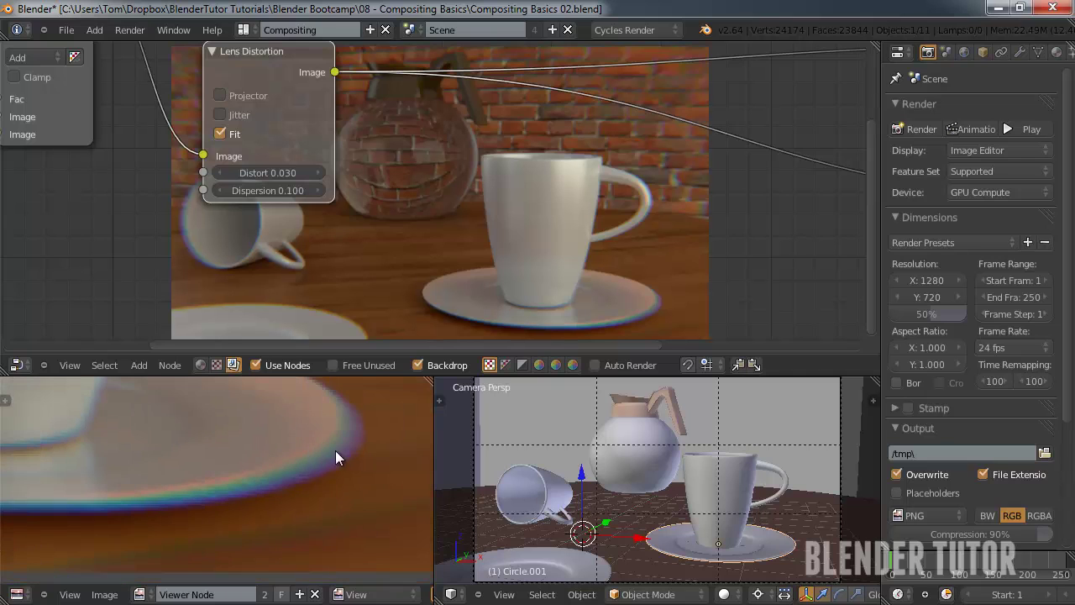
scroll(335, 448, up, 2)
scroll(332, 447, down, 2)
scroll(330, 449, down, 3)
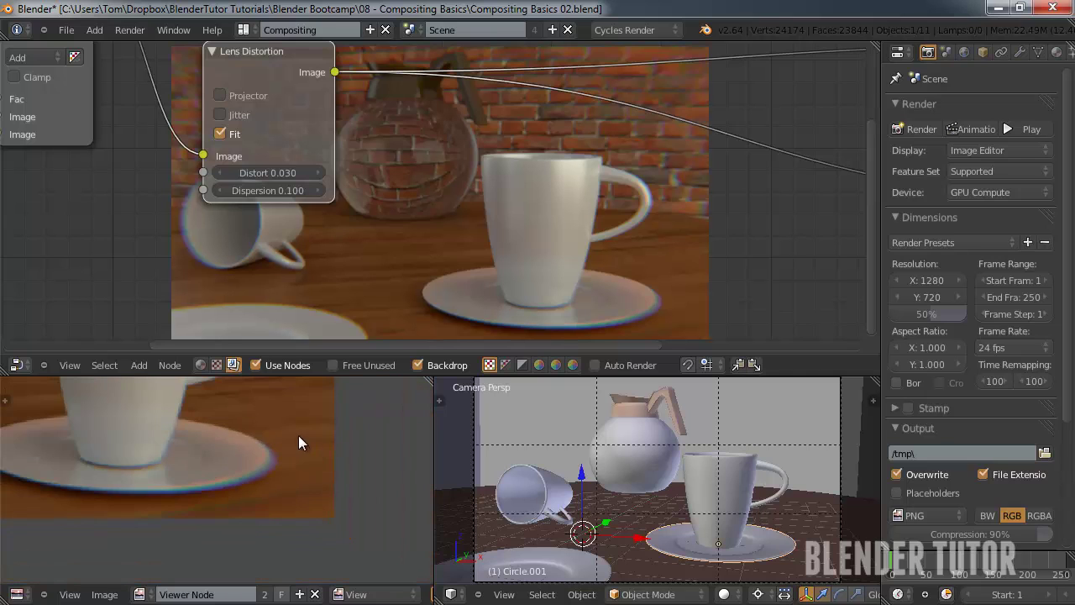
middle_drag(208, 393, 254, 419)
scroll(284, 448, up, 5)
scroll(206, 493, up, 2)
scroll(304, 427, up, 3)
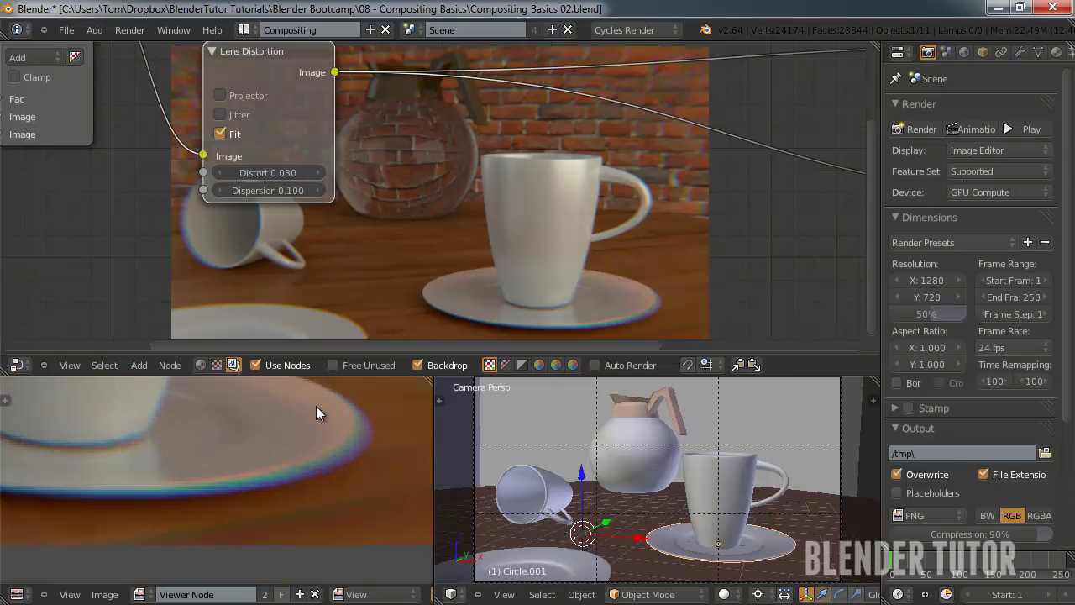
scroll(316, 406, up, 3)
click(273, 188)
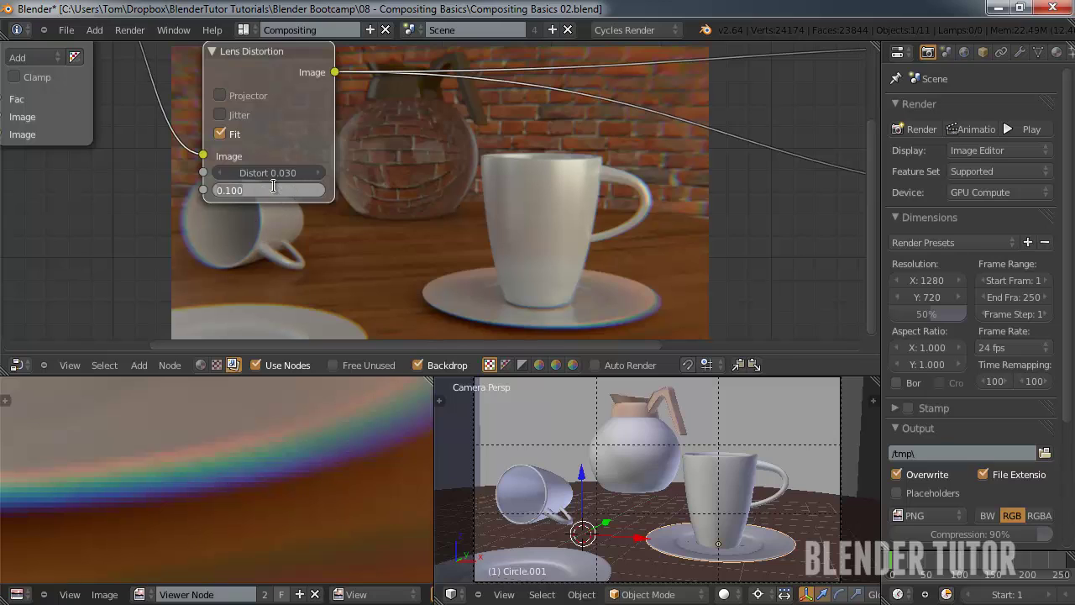
text(0.02)
key(Return)
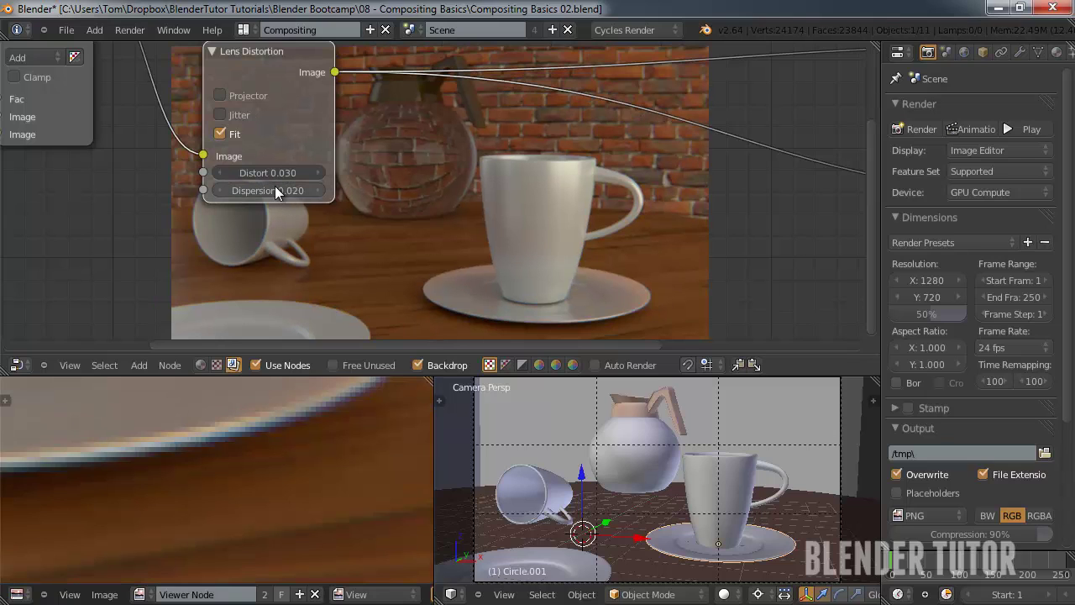
scroll(240, 454, up, 3)
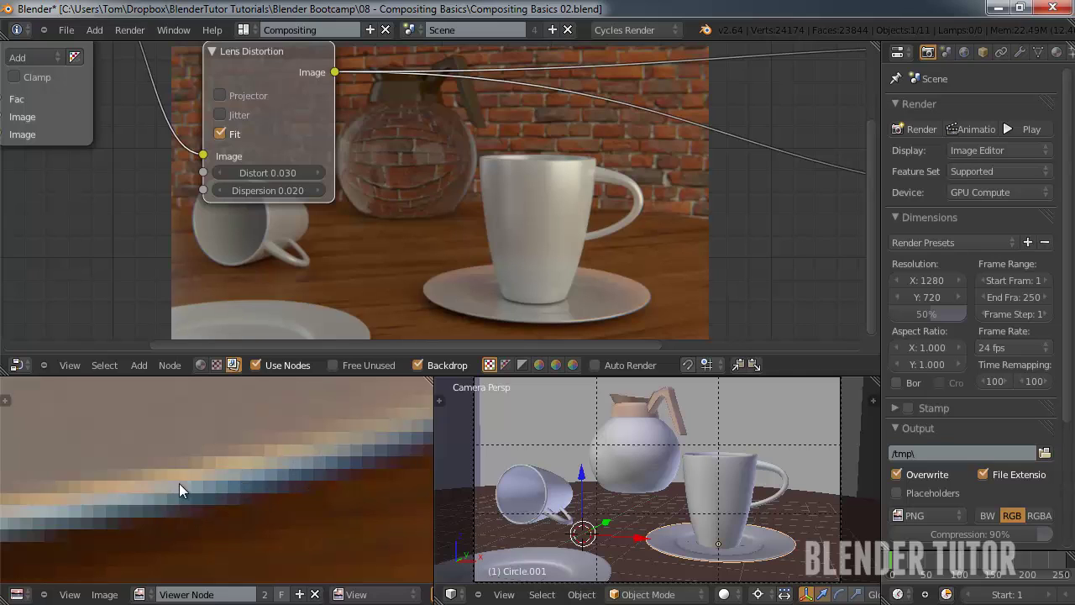
scroll(274, 477, down, 5)
middle_drag(272, 477, 334, 507)
scroll(334, 507, down, 4)
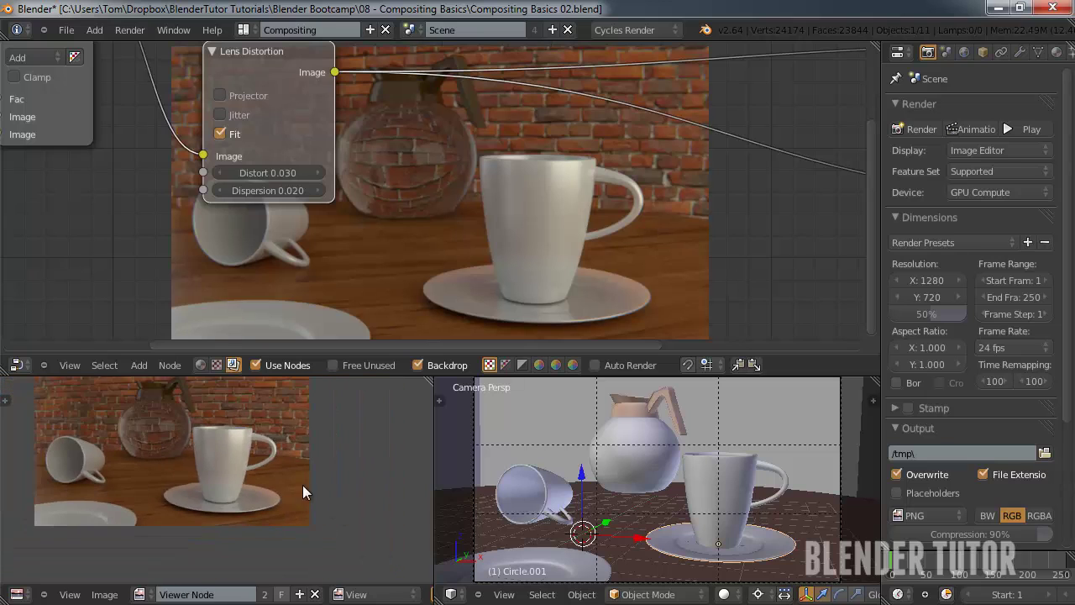
scroll(319, 487, down, 2)
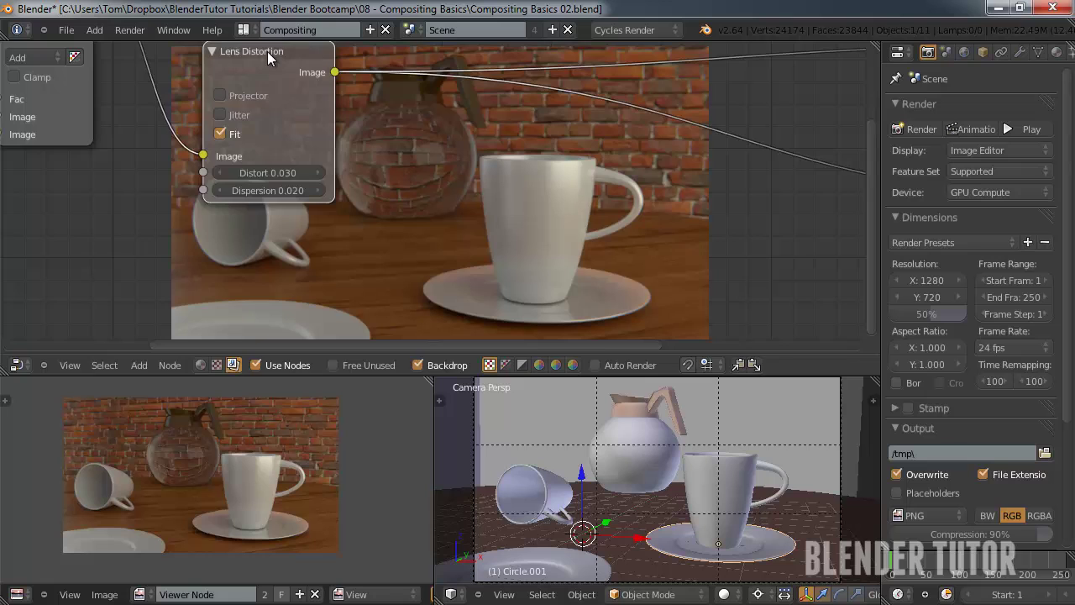
scroll(267, 51, down, 3)
Step: Duplicate the Lens Distortion node with Fit off and Distort and Dispersion at 0
middle_drag(389, 116, 275, 200)
drag(275, 201, 272, 120)
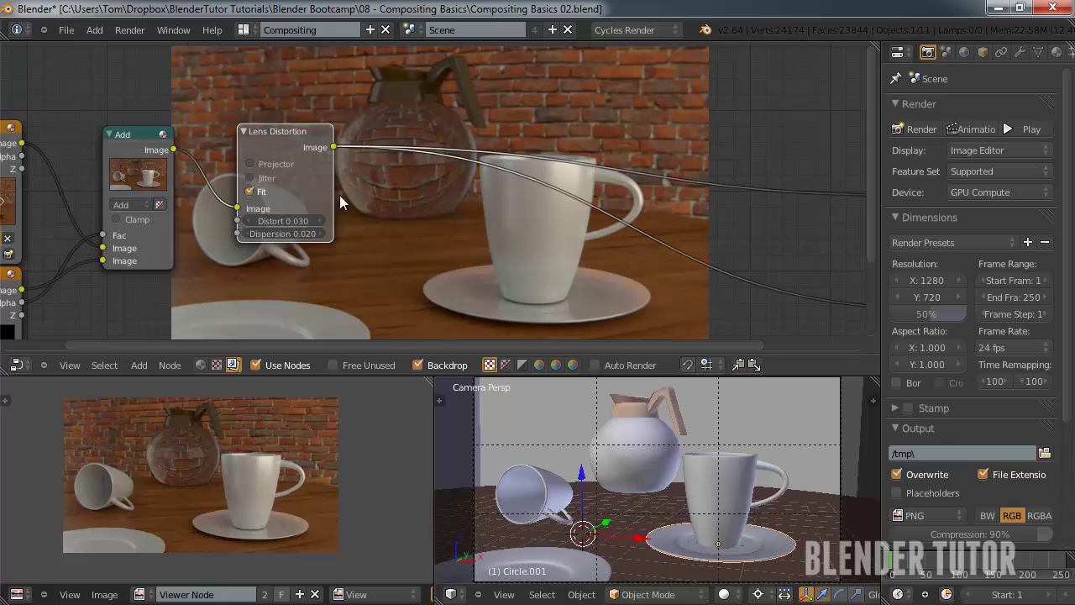
middle_drag(412, 271, 351, 212)
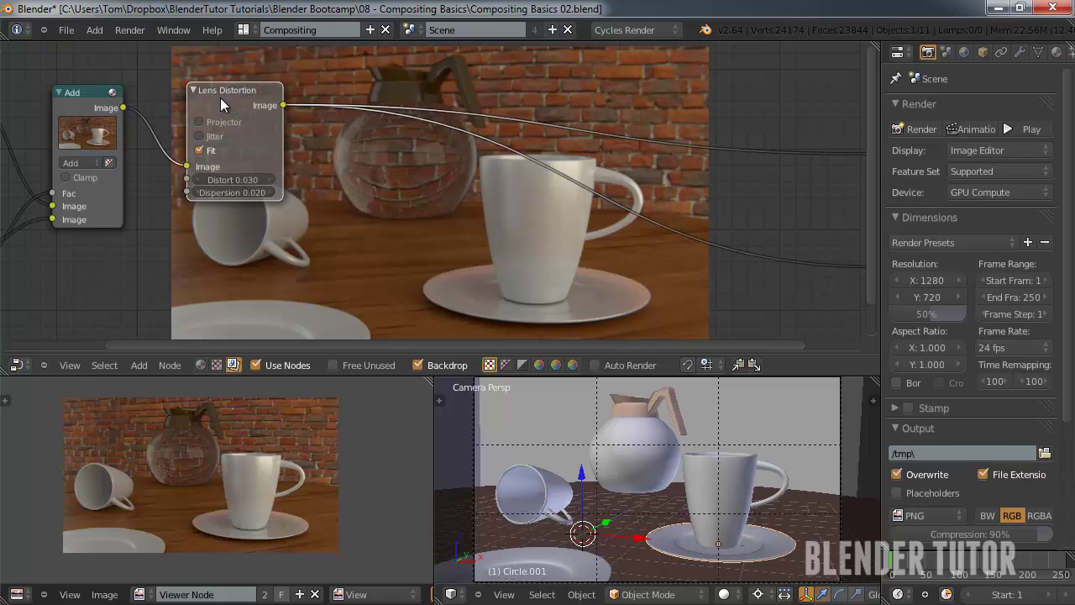
key(shift+d)
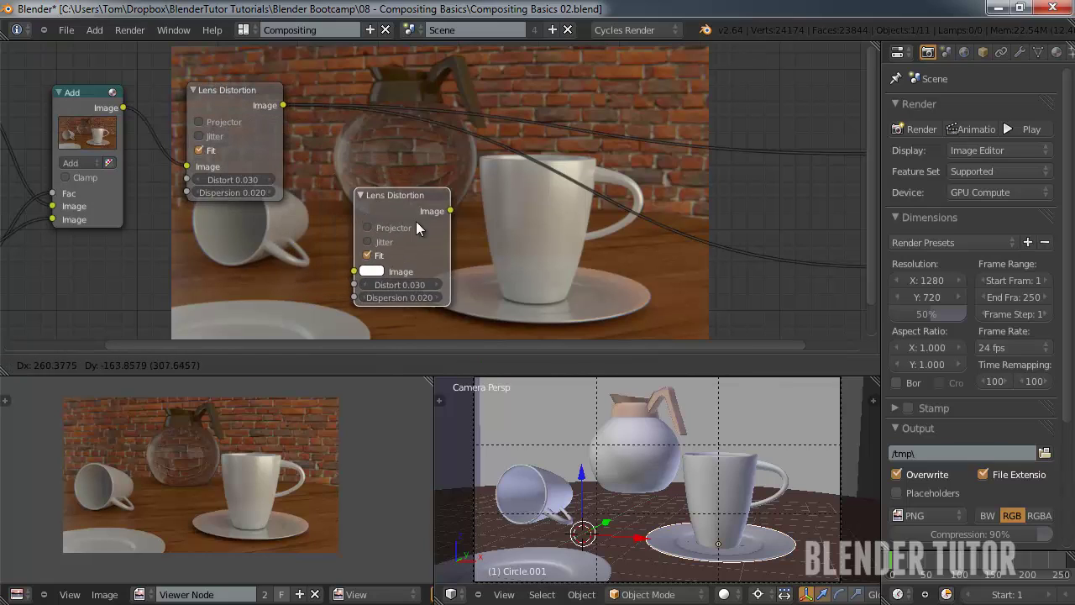
click(422, 218)
click(411, 267)
click(424, 296)
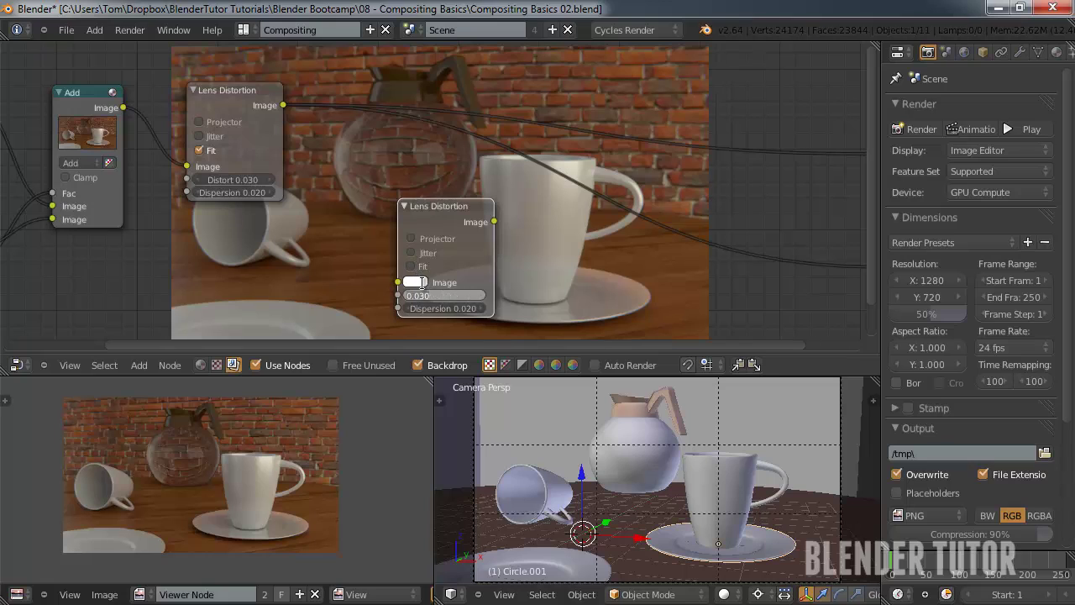
text(0)
key(Return)
click(436, 309)
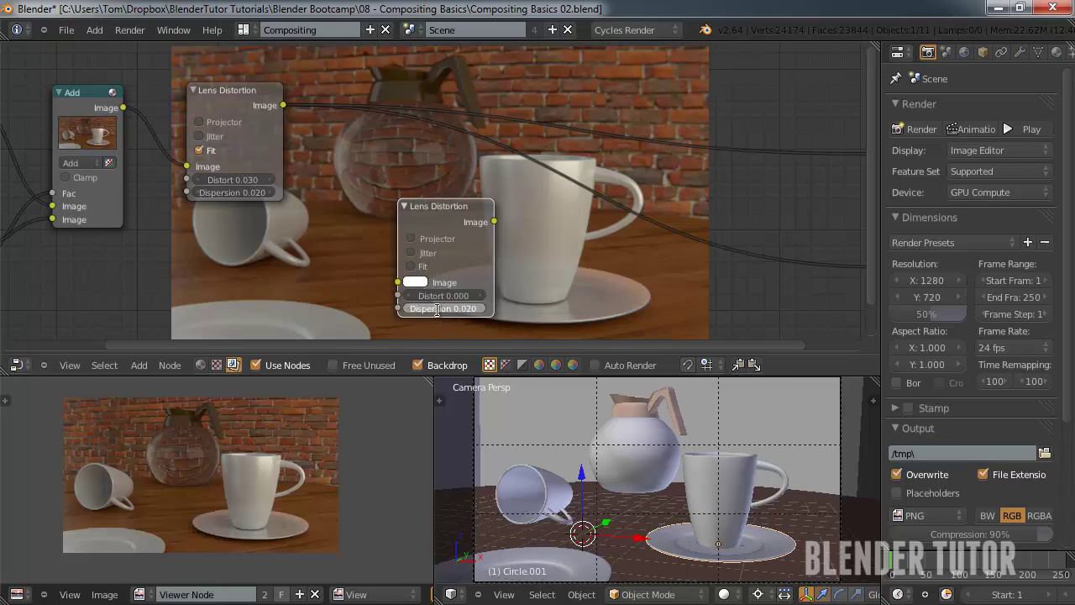
text(0)
key(Return)
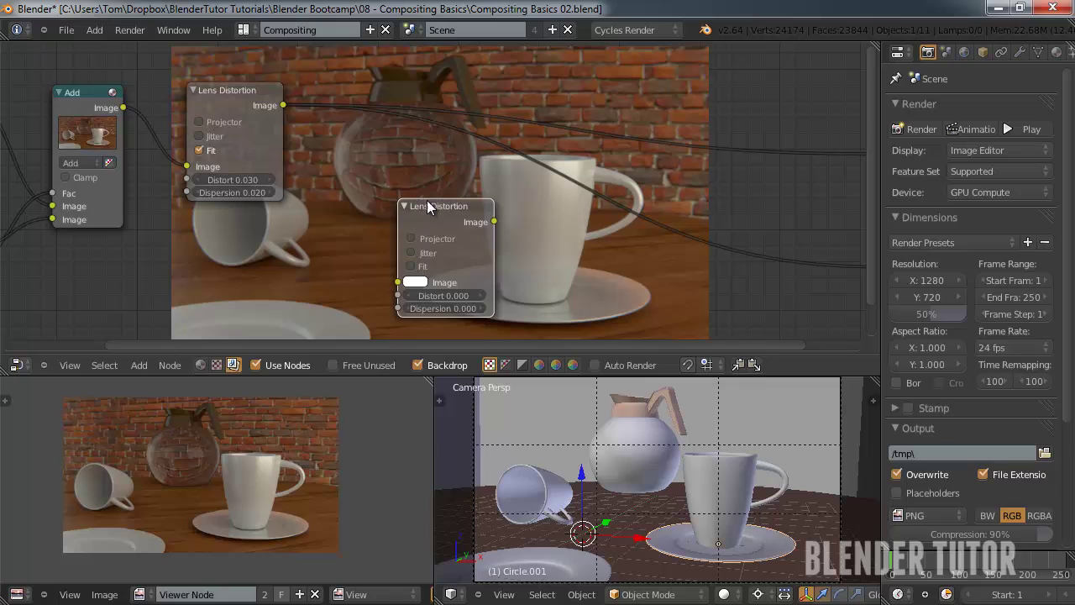
drag(426, 205, 403, 203)
Step: Add a Math node beside the duplicate and set its operation to Less Than
key(shift+a)
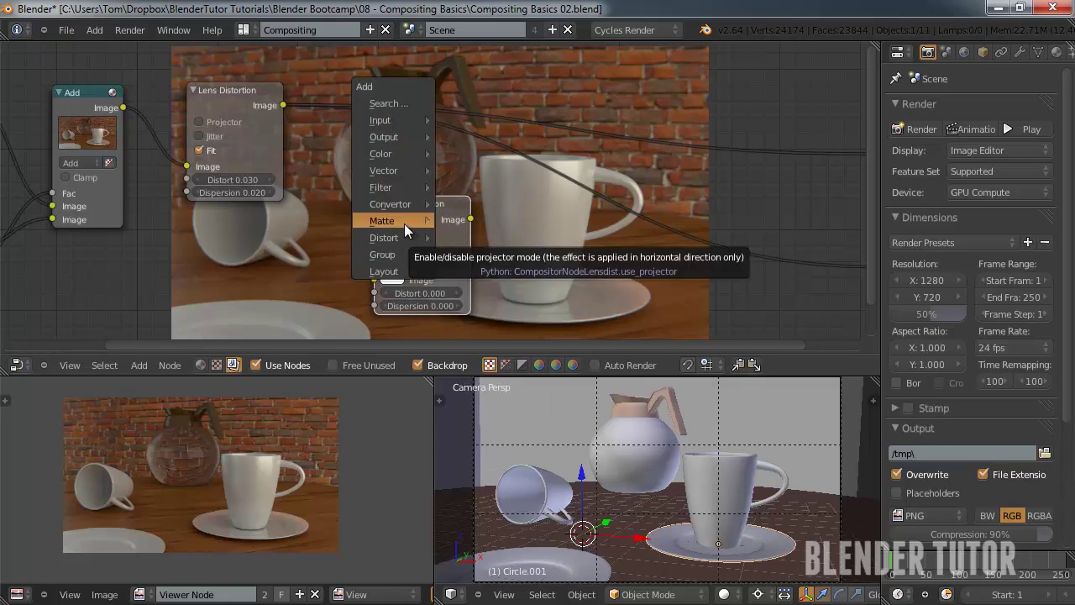
mouse_move(398, 202)
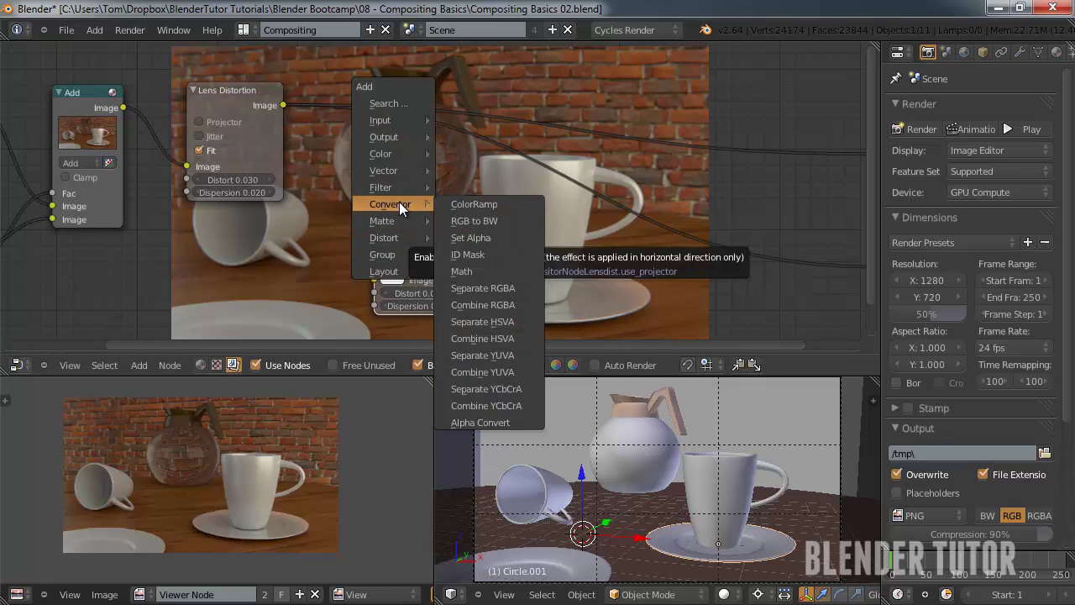
click(479, 271)
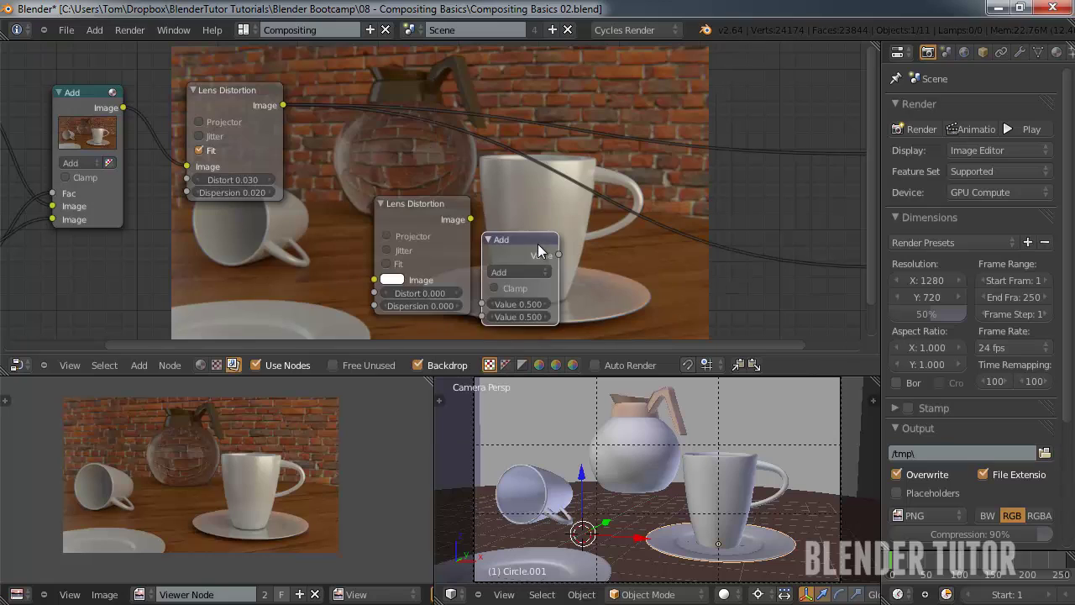
click(534, 195)
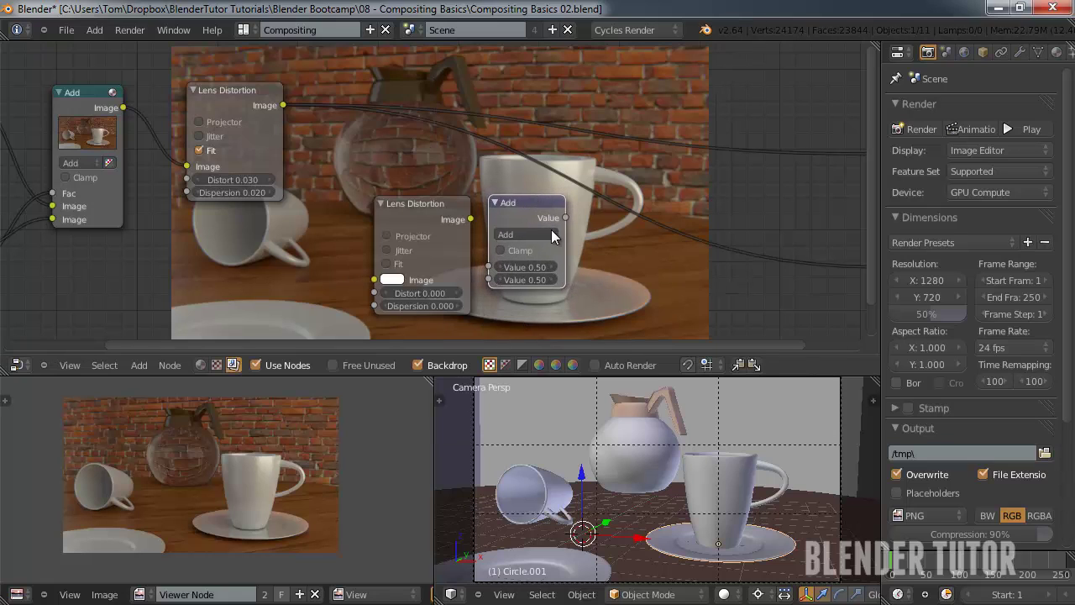
click(551, 230)
click(527, 458)
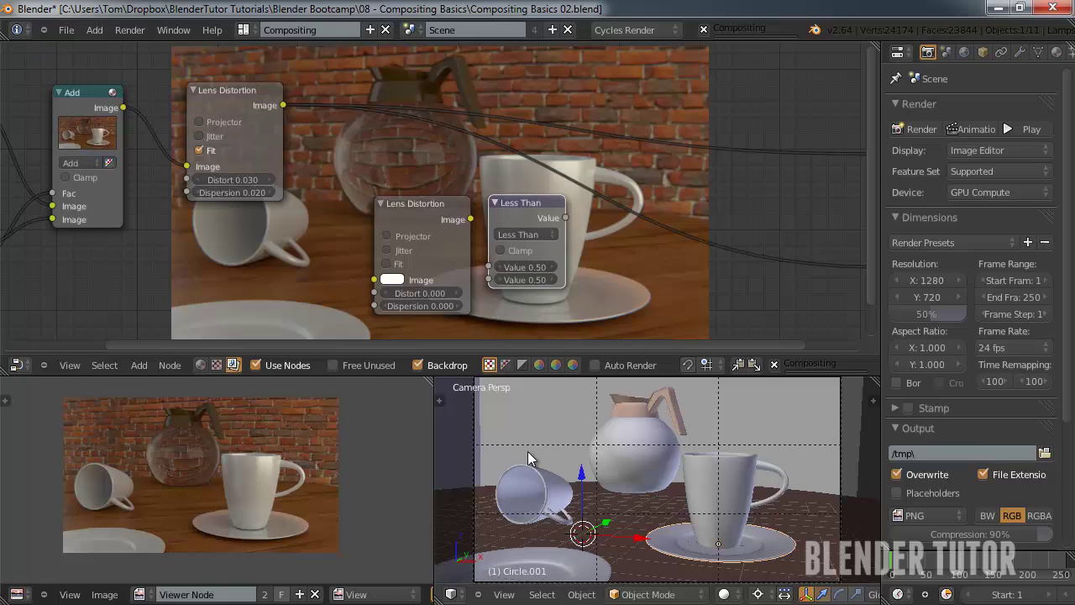
key(shift+a)
mouse_move(589, 257)
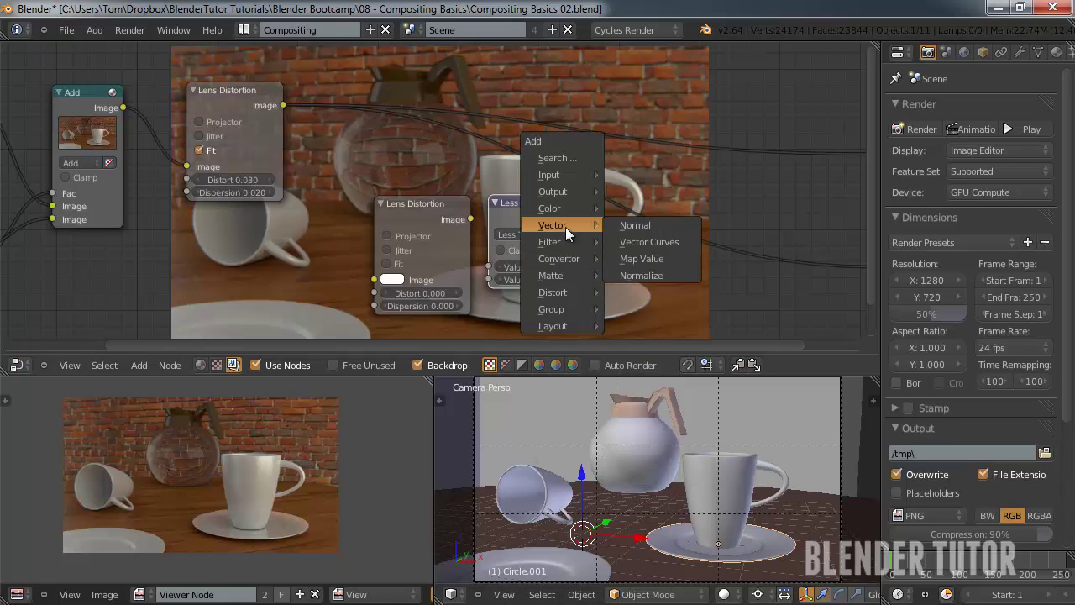
mouse_move(564, 240)
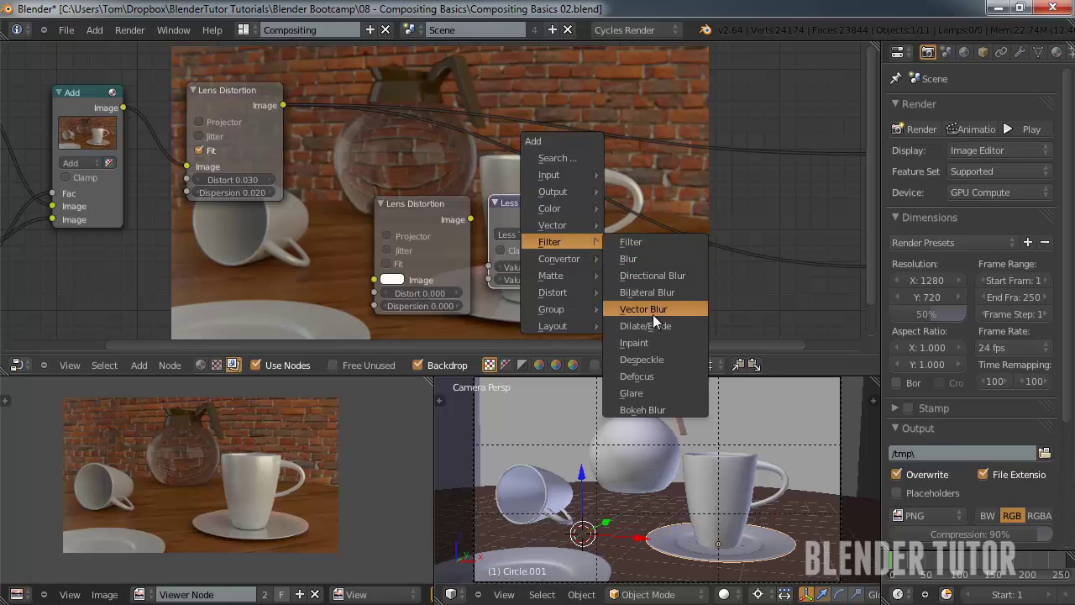
Step: Drop a Blur node onto the existing link and set its filter to Gaussian
click(649, 259)
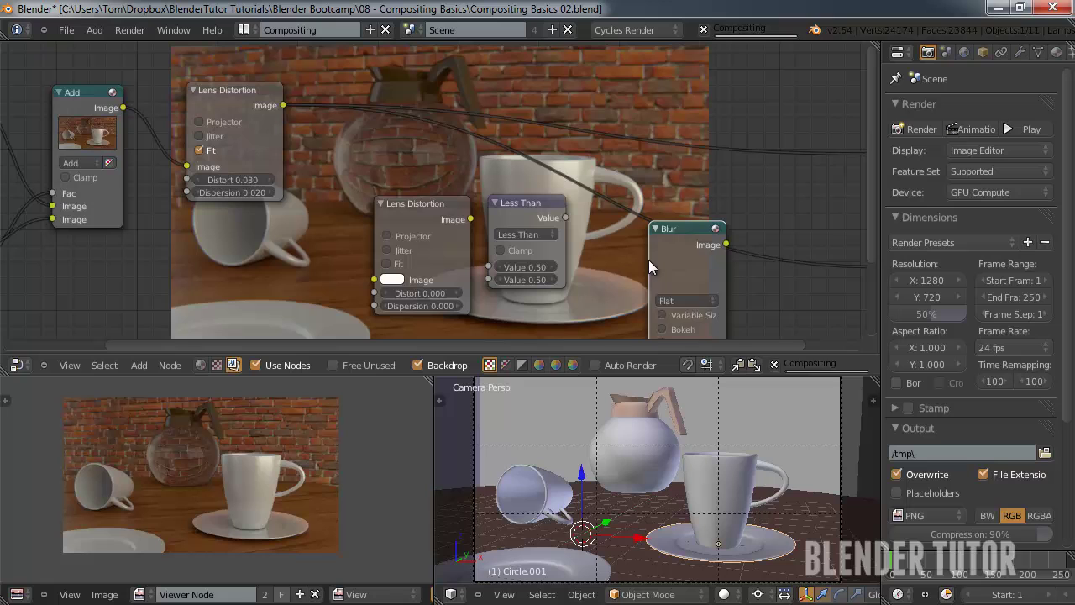
click(653, 175)
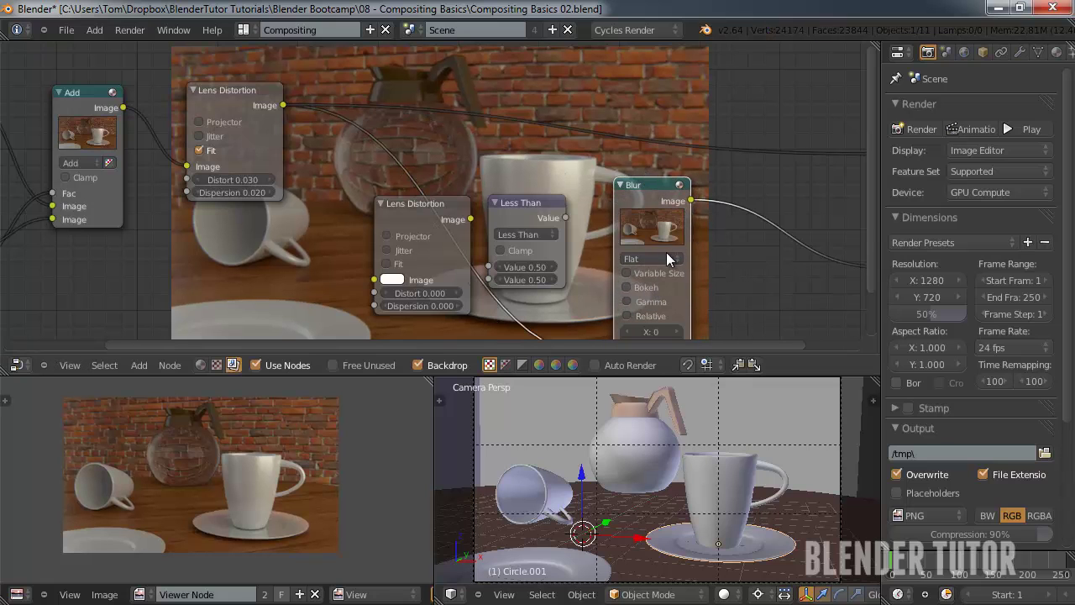
click(667, 256)
click(656, 185)
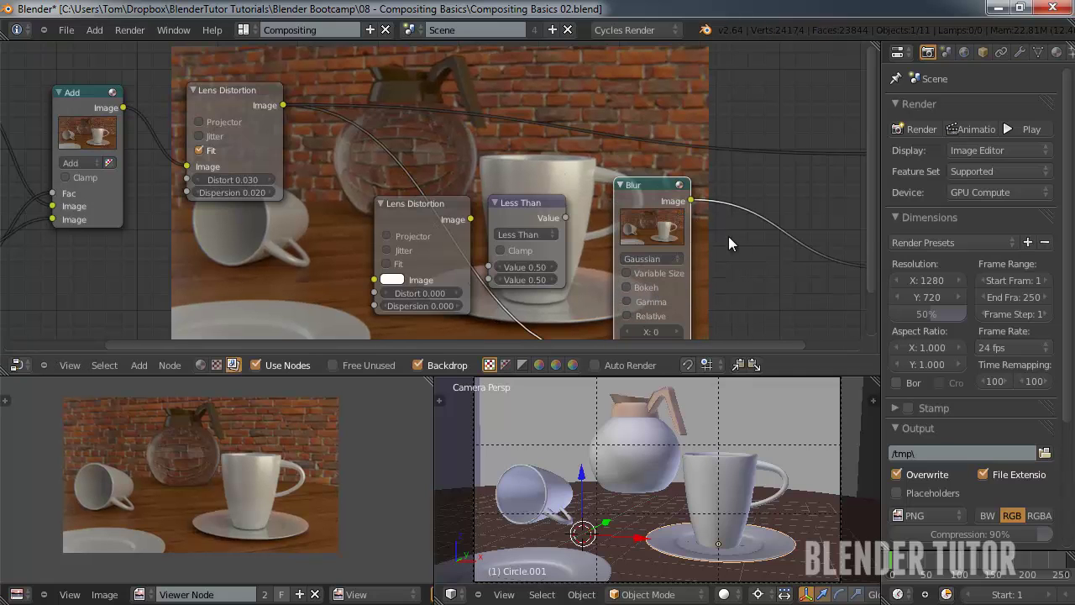
middle_drag(728, 235, 613, 215)
scroll(603, 214, down, 1)
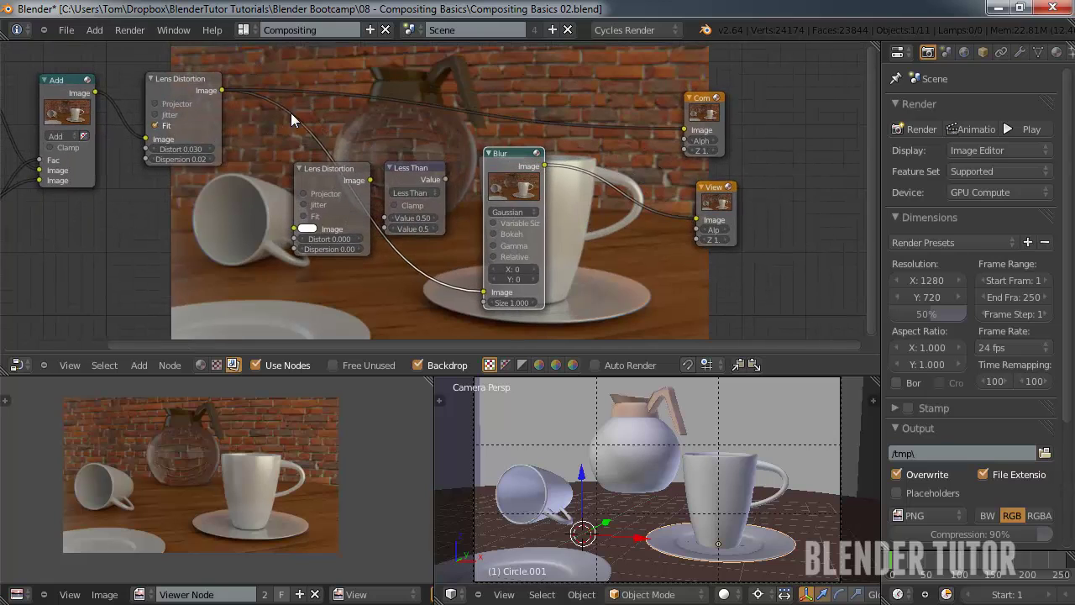
Step: Chain the first Lens Distortion into the second, then into Less Than with threshold 1.0
drag(222, 90, 243, 112)
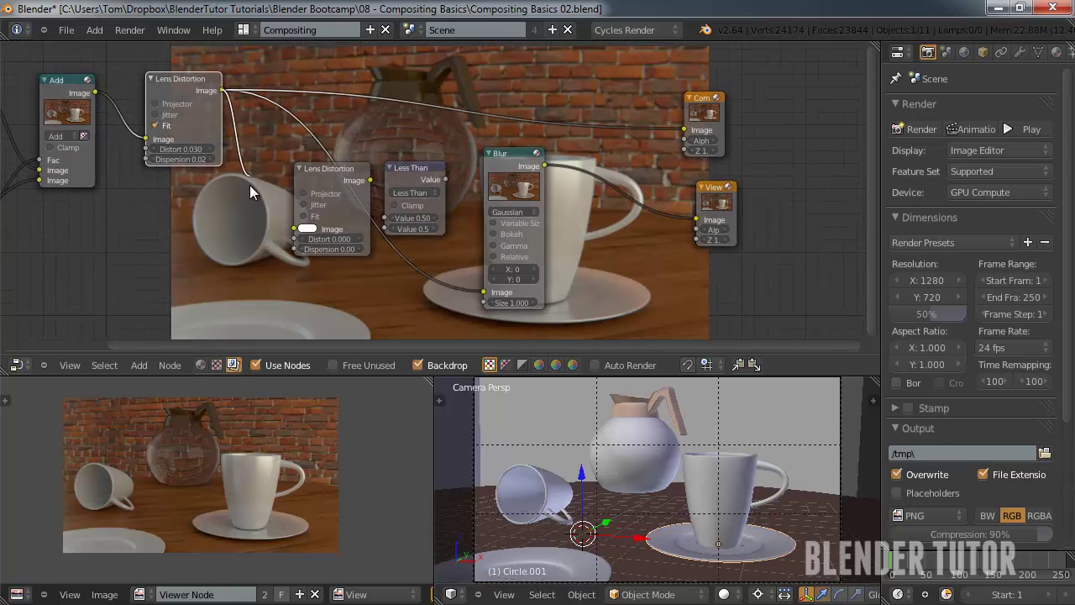
drag(249, 191, 294, 228)
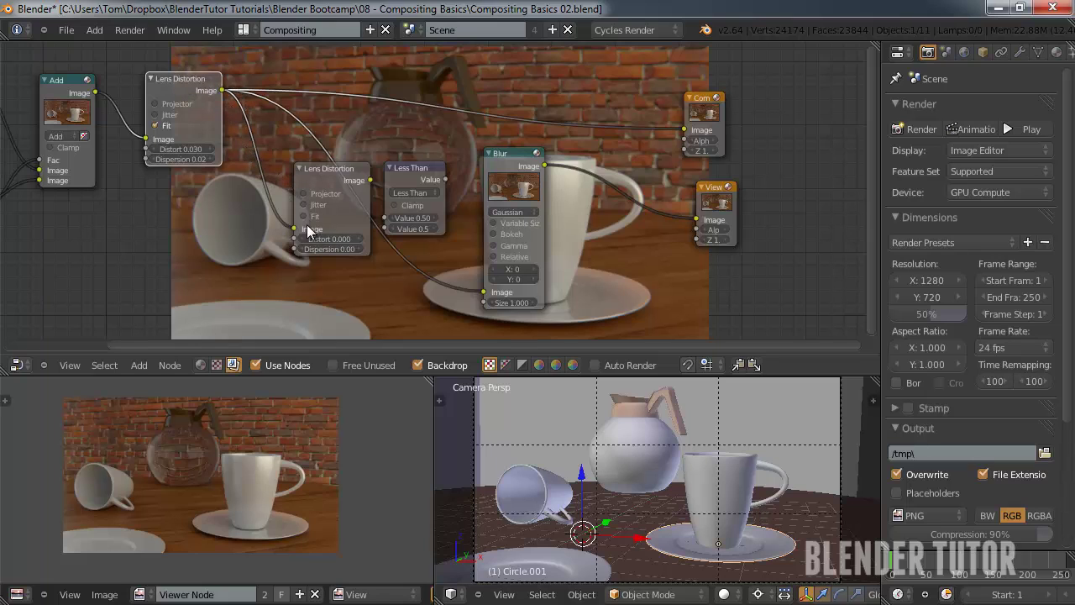
drag(370, 181, 385, 217)
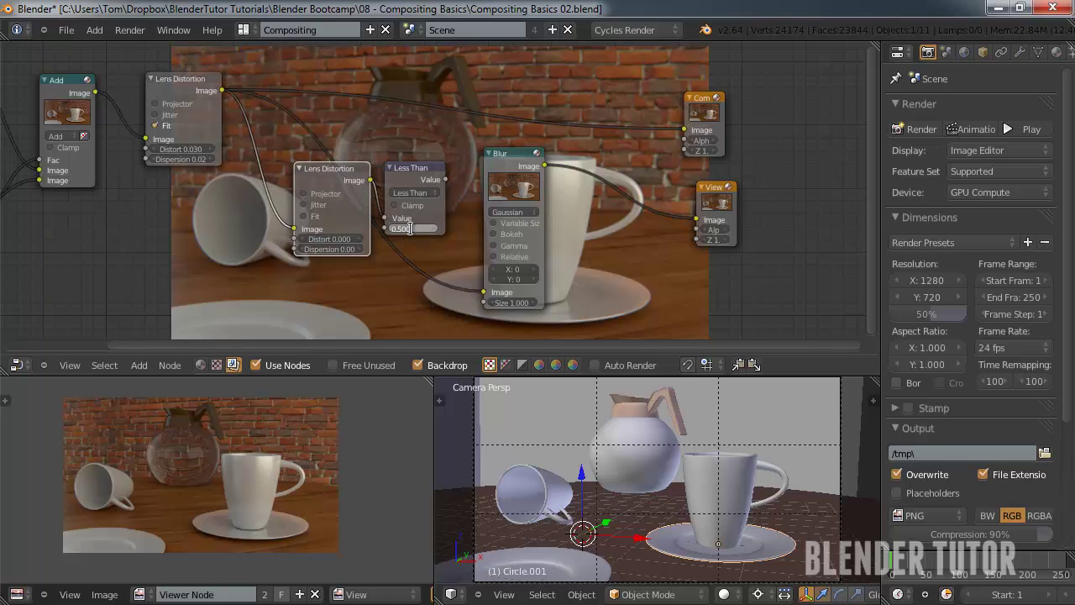
key(Return)
Step: Feed the Less Than result into Blur and set the second Lens Distortion's Distort to 1
drag(443, 179, 483, 291)
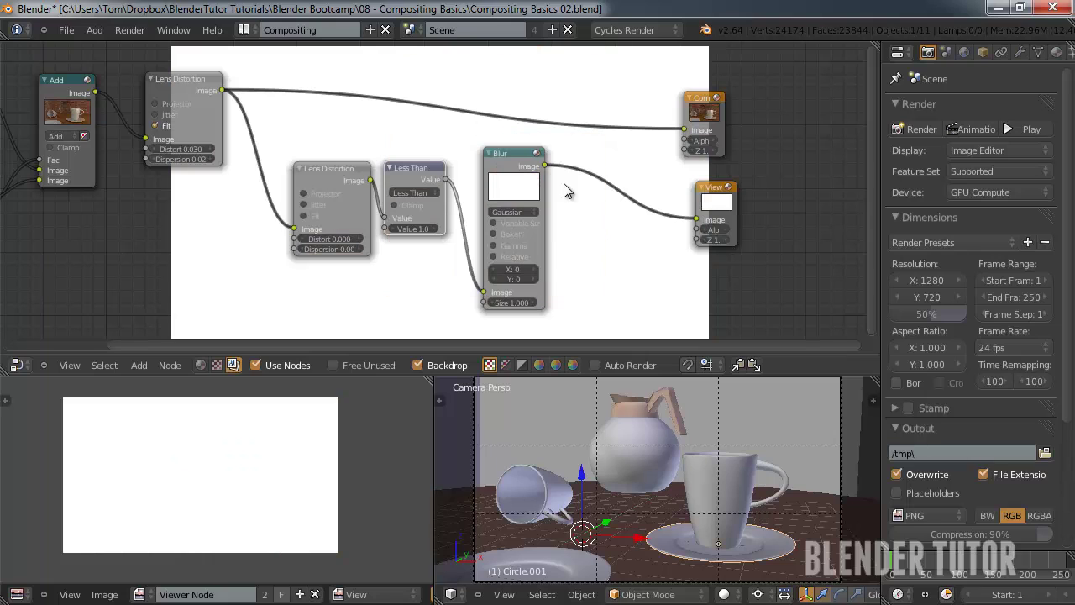
click(540, 166)
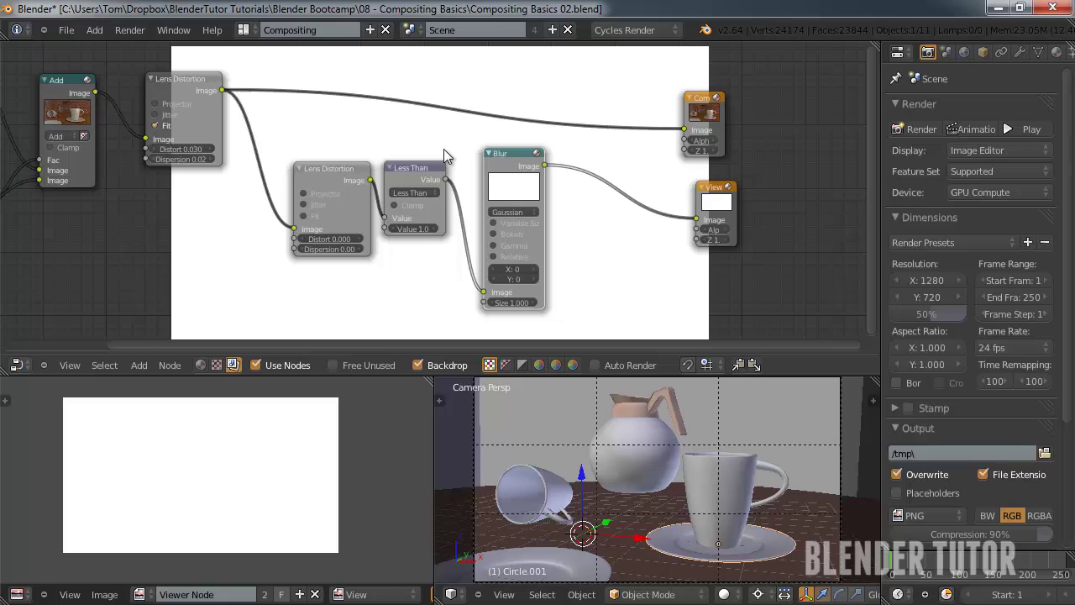
scroll(423, 206, up, 1)
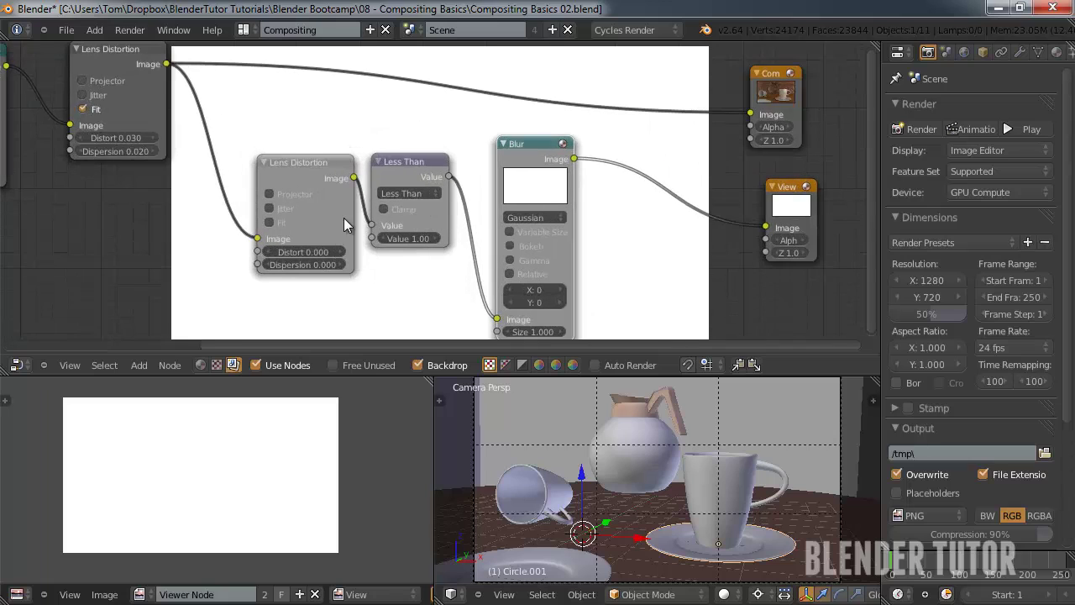
click(297, 252)
Step: Try Less Than thresholds of 0.8 and then 0
click(393, 239)
text(0.8)
key(Return)
click(420, 242)
text(0)
key(Return)
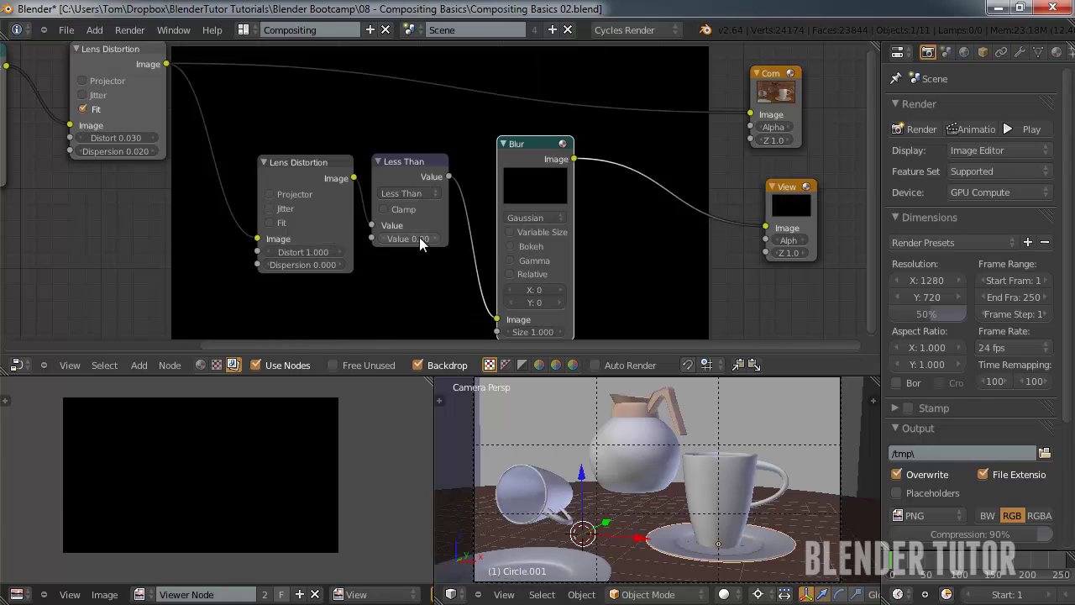
Step: Move the distorted image to Less Than's second input and set the first value to 0
drag(366, 227, 370, 237)
click(416, 225)
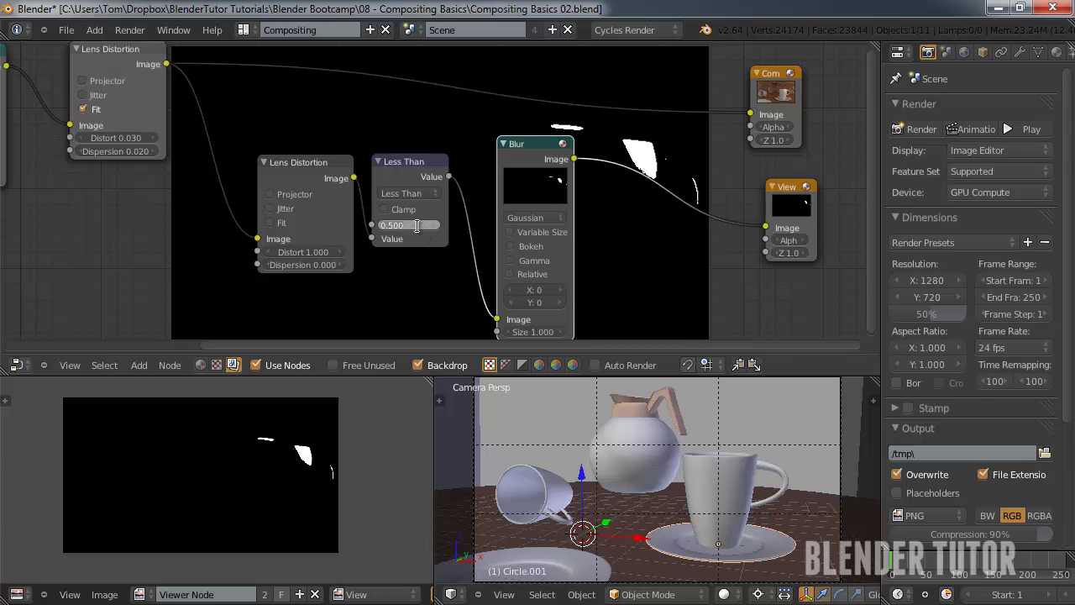
text(1)
key(Return)
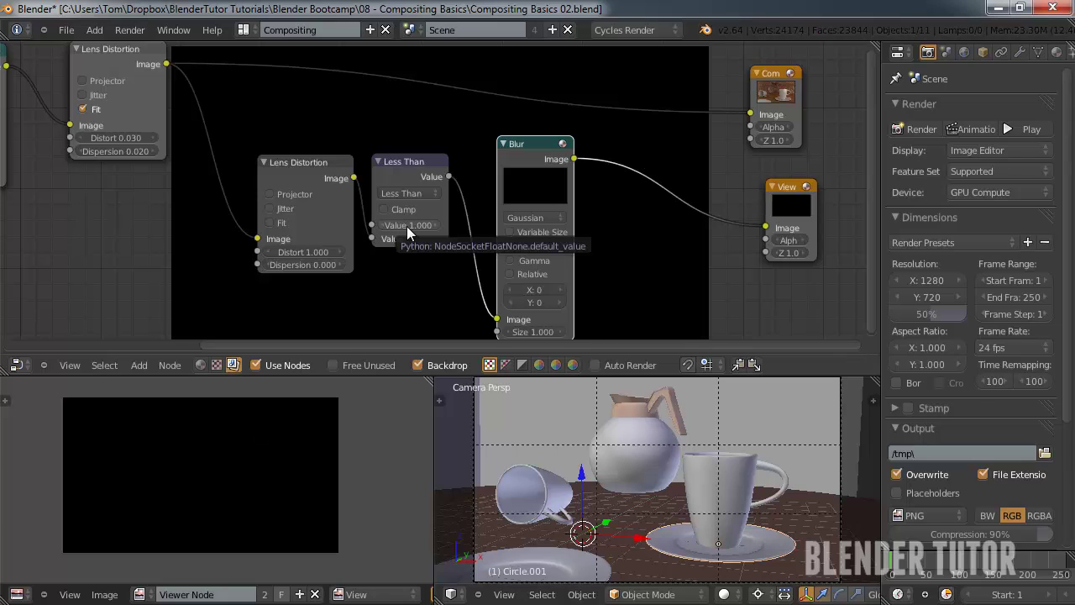
click(406, 226)
text(0)
key(Return)
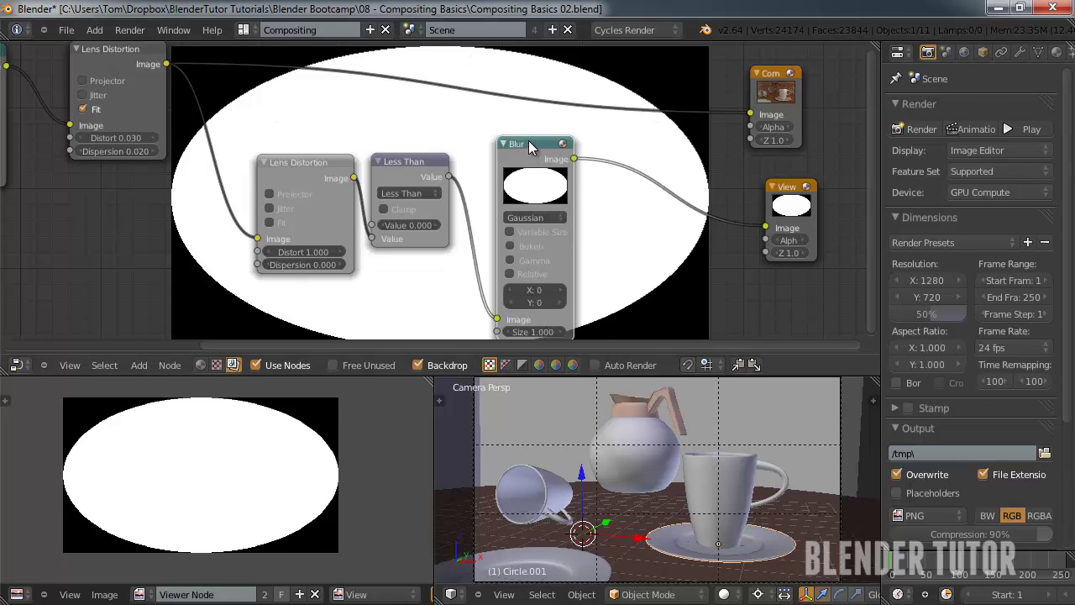
Step: Enable Relative blur size on the Blur node with X and Y at 15%
drag(538, 156, 526, 140)
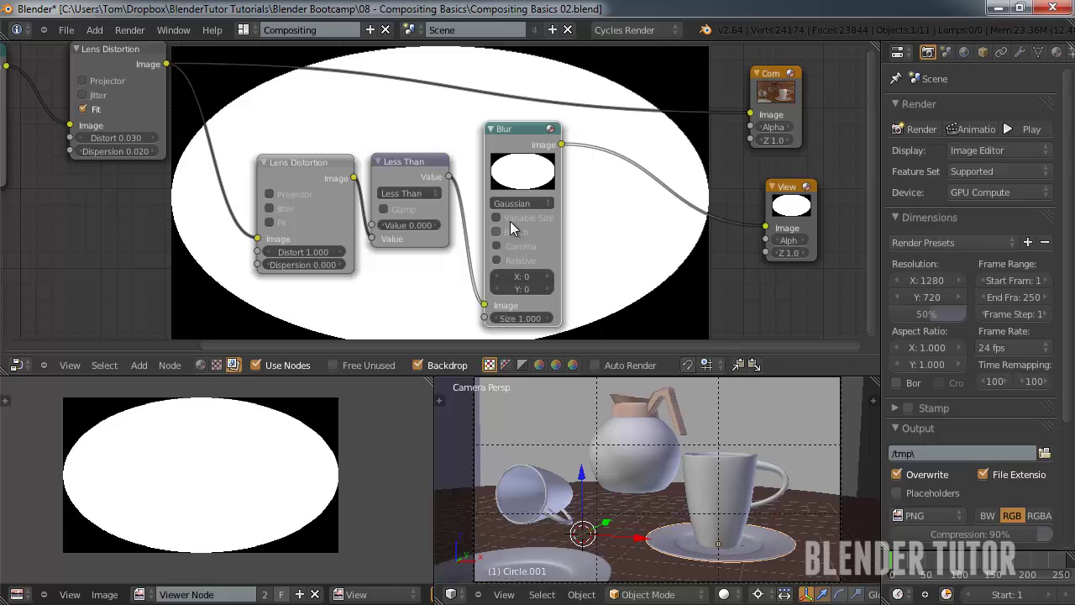
click(495, 259)
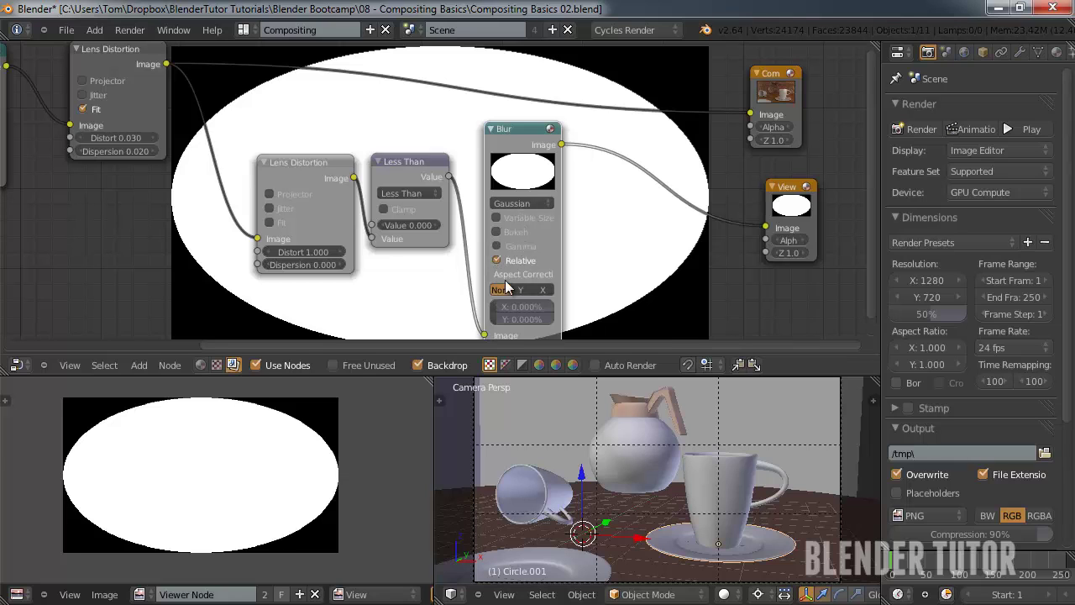
scroll(504, 287, down, 2)
click(503, 281)
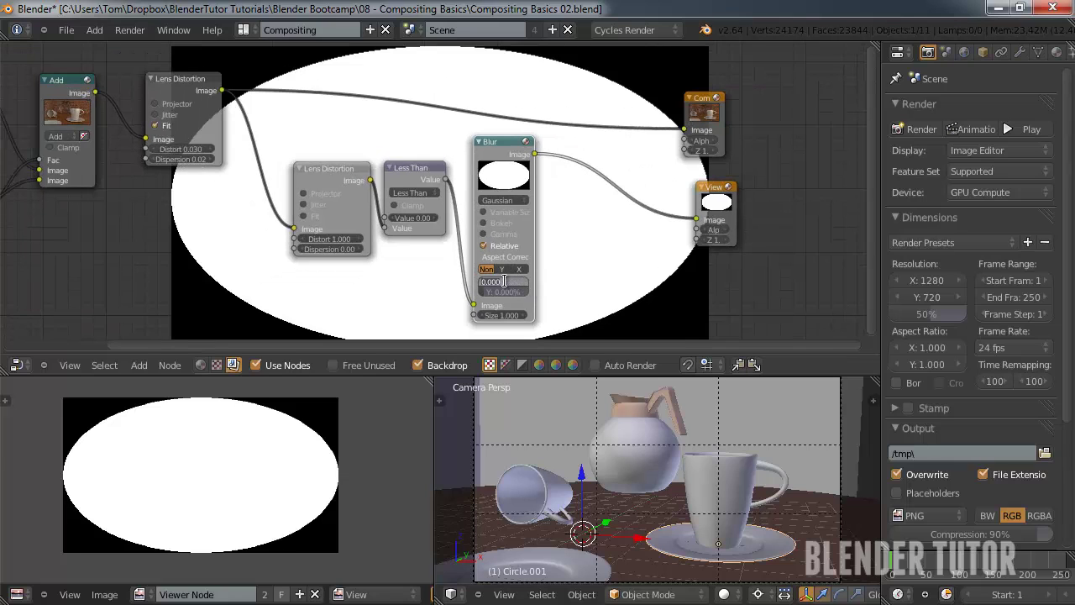
text(15)
key(Return)
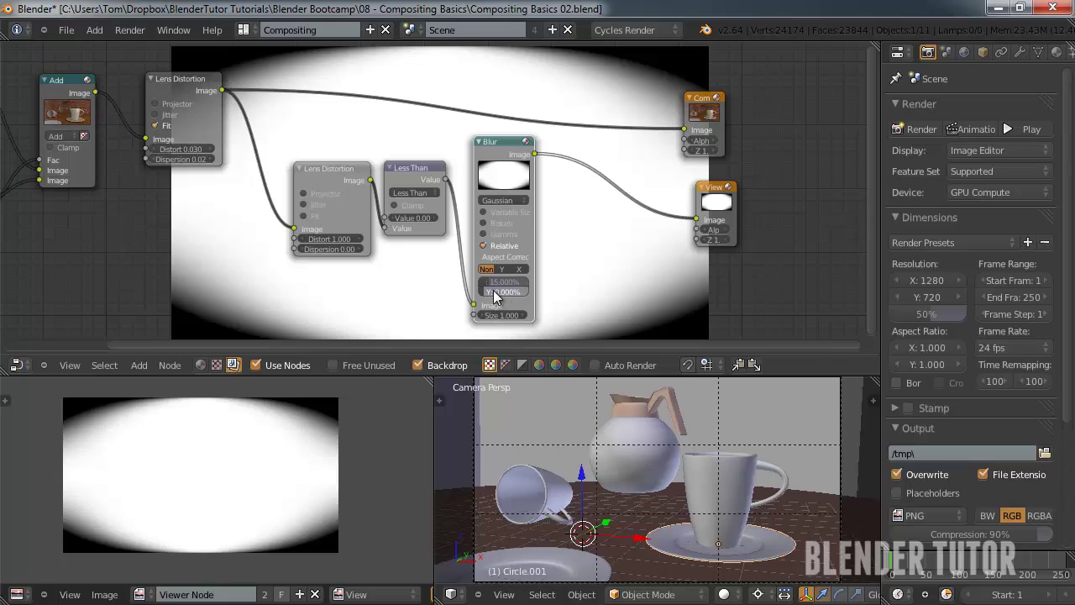
click(492, 292)
text(15)
key(Return)
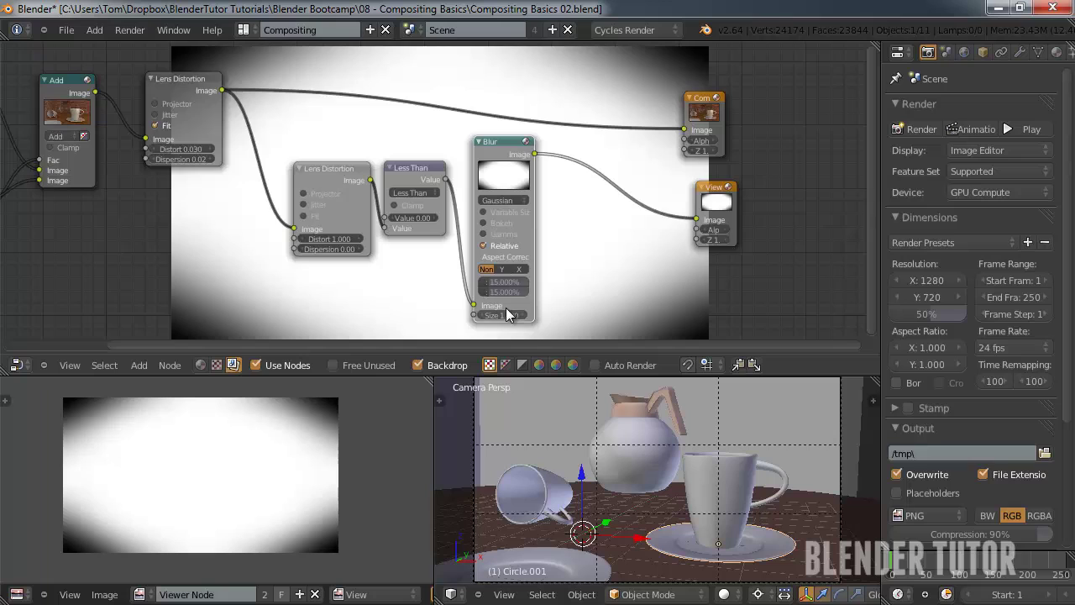
Step: Raise the Blur node's X and Y sizes to 18%
scroll(503, 301, up, 2)
click(511, 293)
text(18)
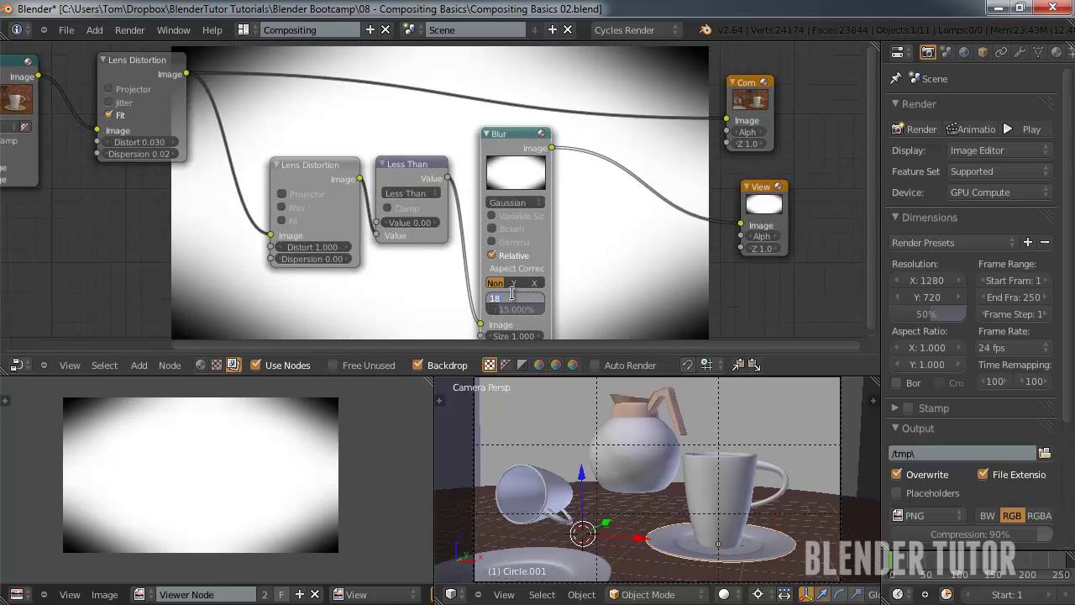
key(Return)
click(506, 309)
text(18)
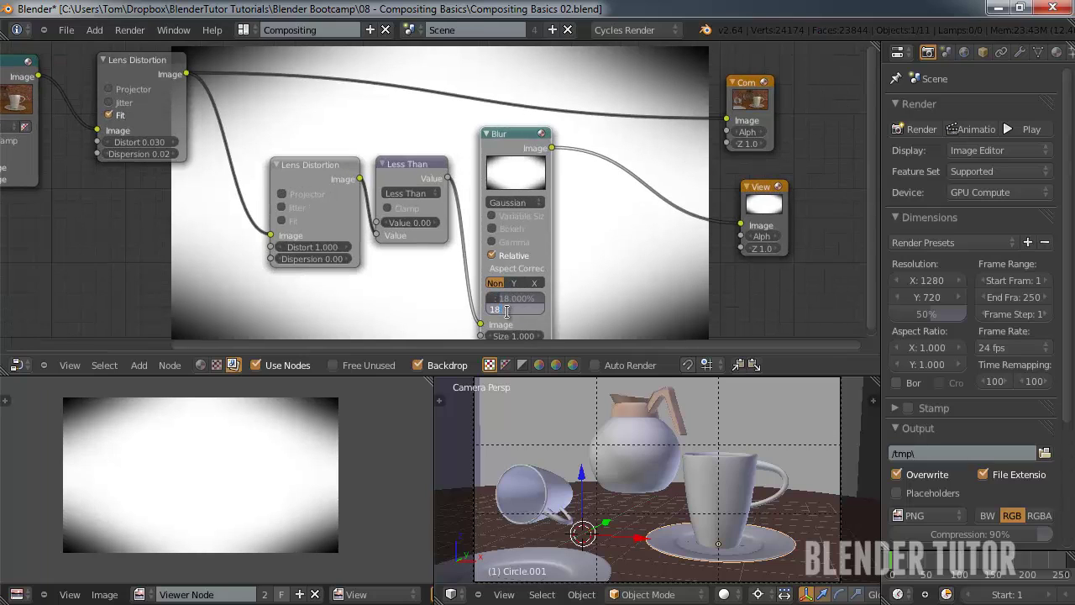
key(Return)
scroll(578, 243, down, 4)
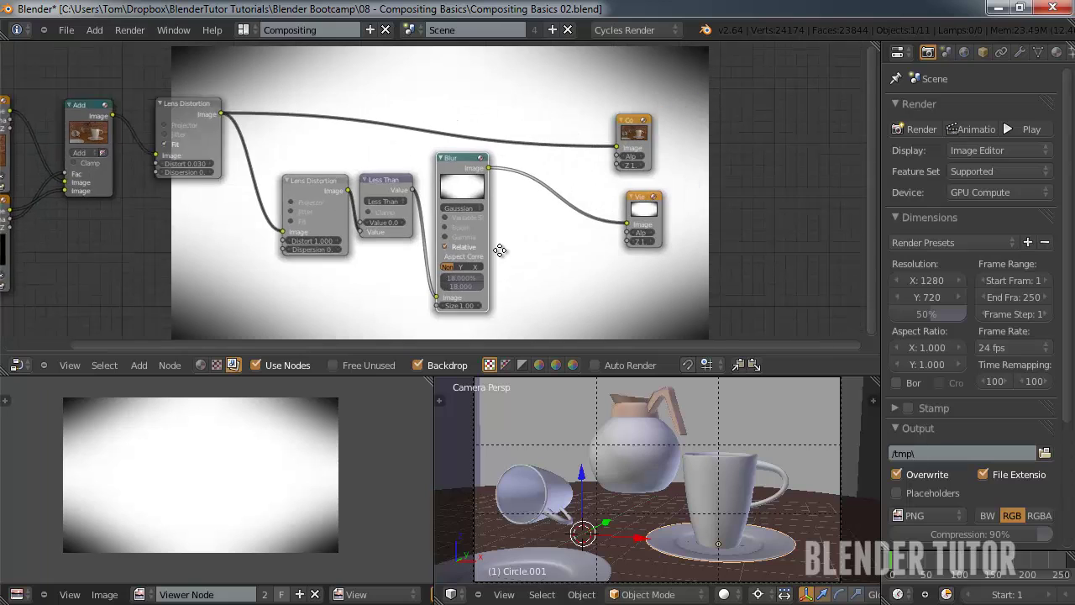
Step: Rearrange the node tree: nudge Lens Distortion up, move Composite upper right and Viewer further right
scroll(470, 253, down, 2)
middle_drag(456, 257, 491, 286)
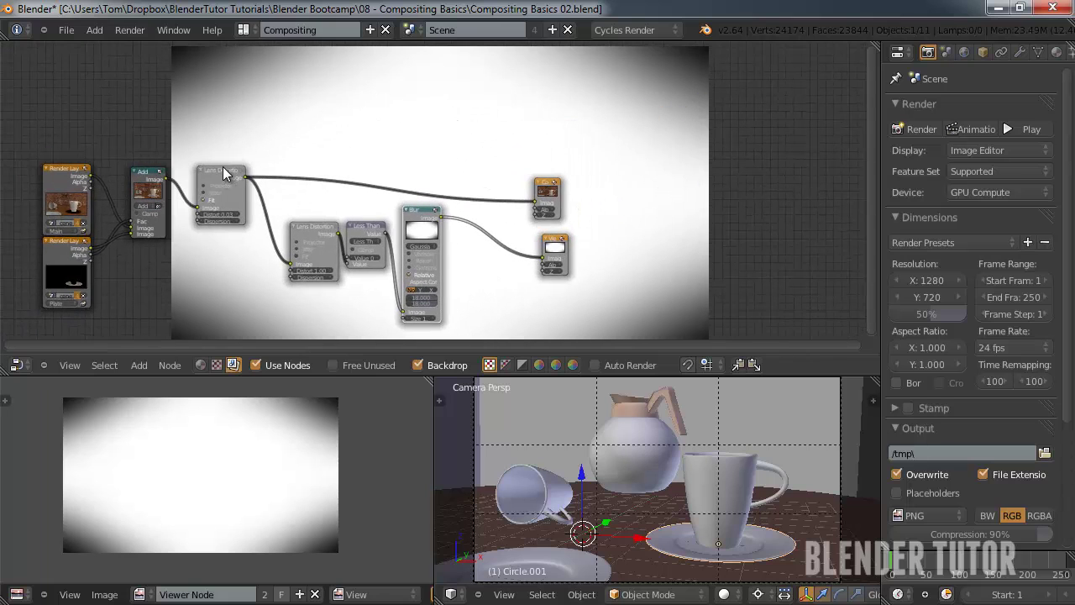
drag(226, 173, 228, 164)
drag(543, 181, 699, 87)
drag(568, 245, 718, 243)
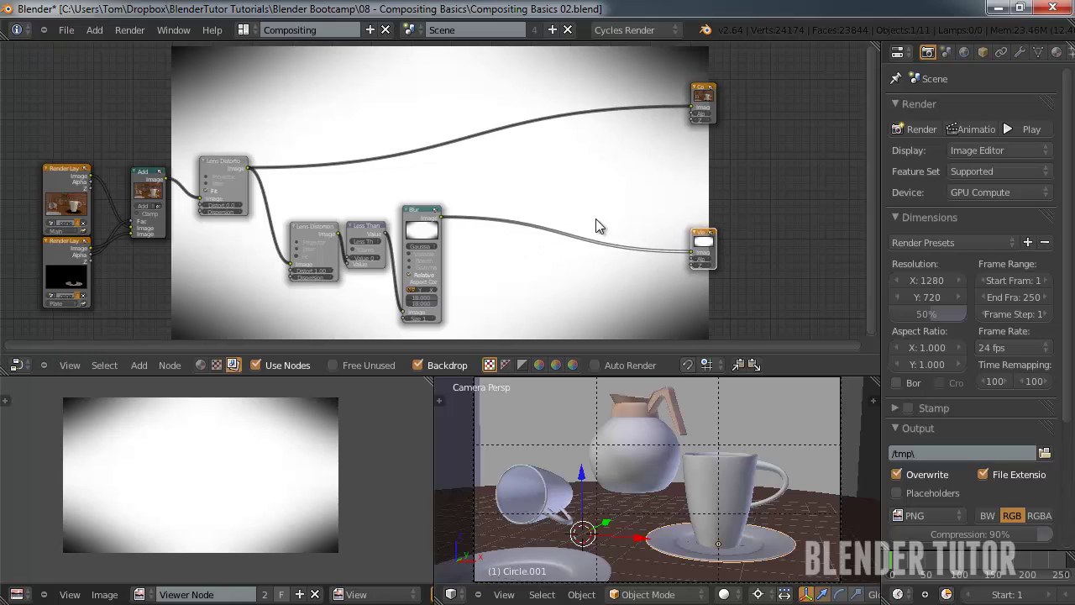
Step: Duplicate the Add node to the right and link the Lens Distortion and Blur outputs into it
click(145, 174)
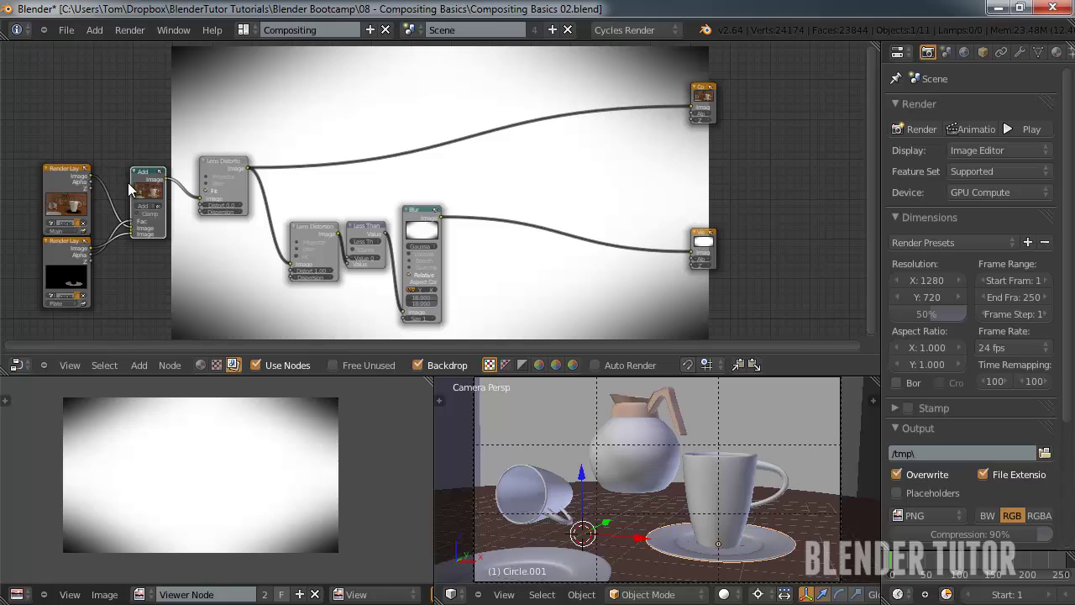
key(shift+d)
click(577, 161)
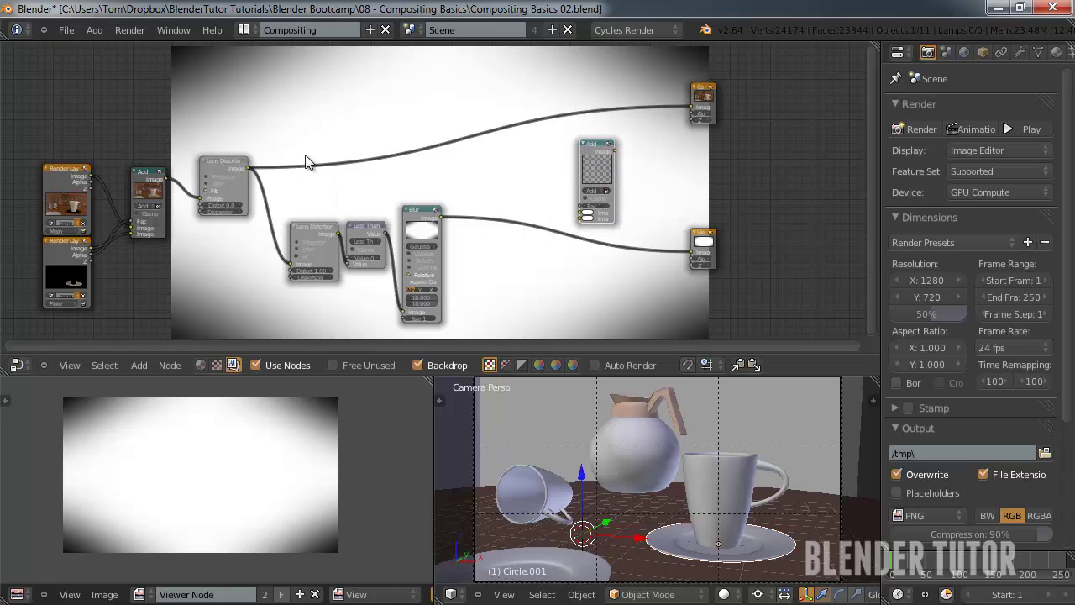
click(248, 171)
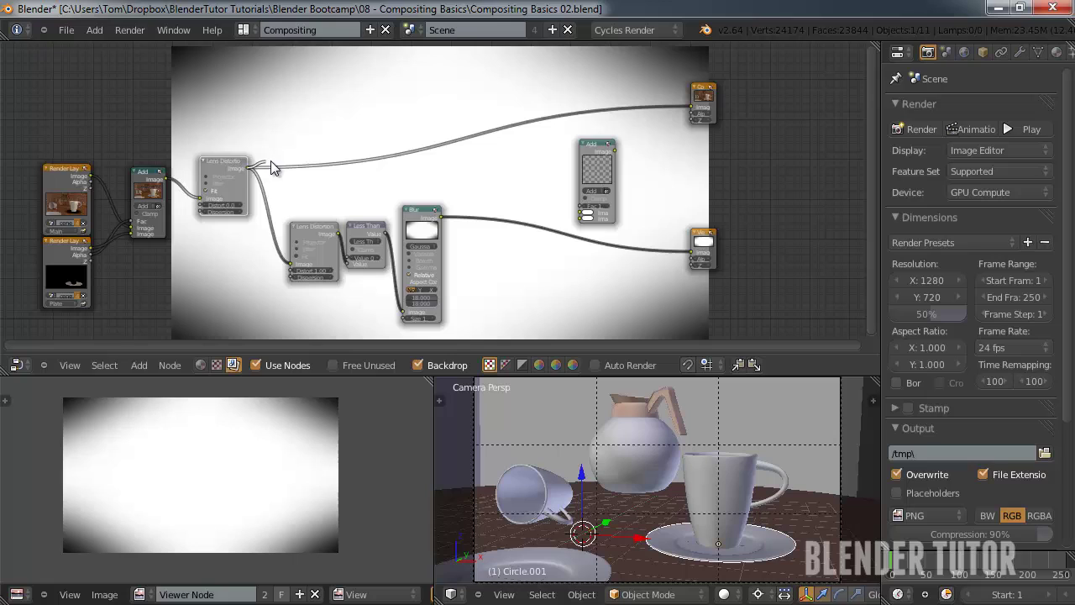
drag(248, 168, 578, 212)
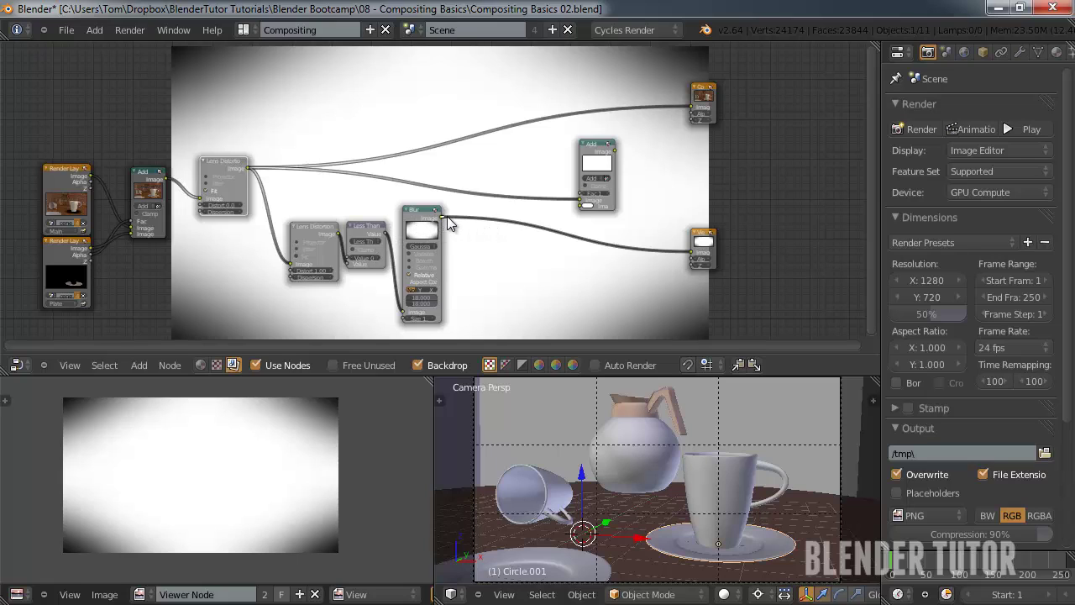
drag(466, 223, 579, 206)
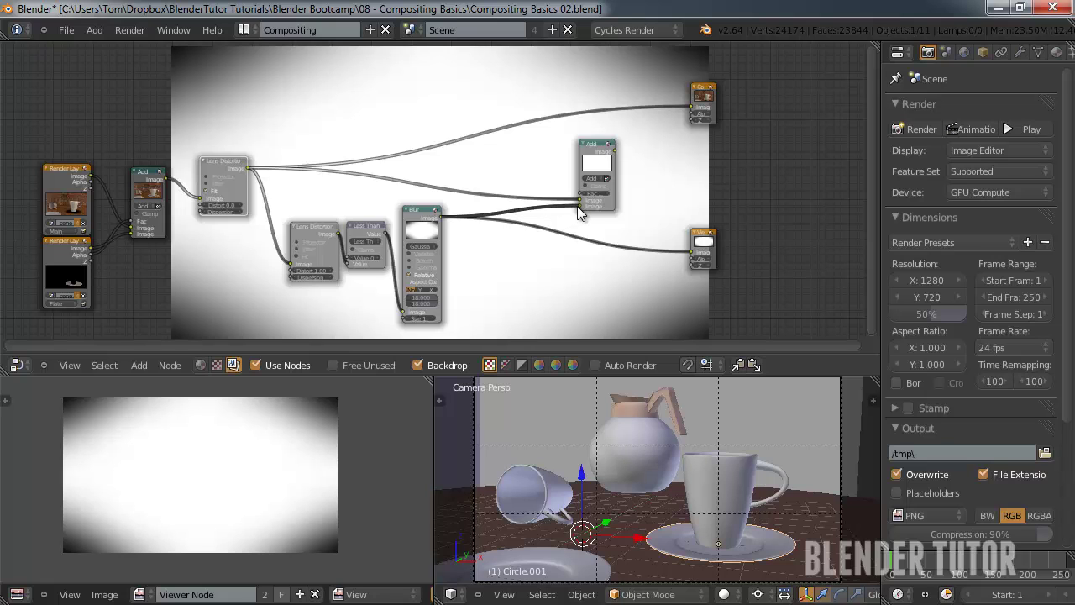
Step: Plug the blurred mask into the new mix node and set its blend type to Multiply
drag(598, 144, 519, 145)
scroll(654, 160, up, 3)
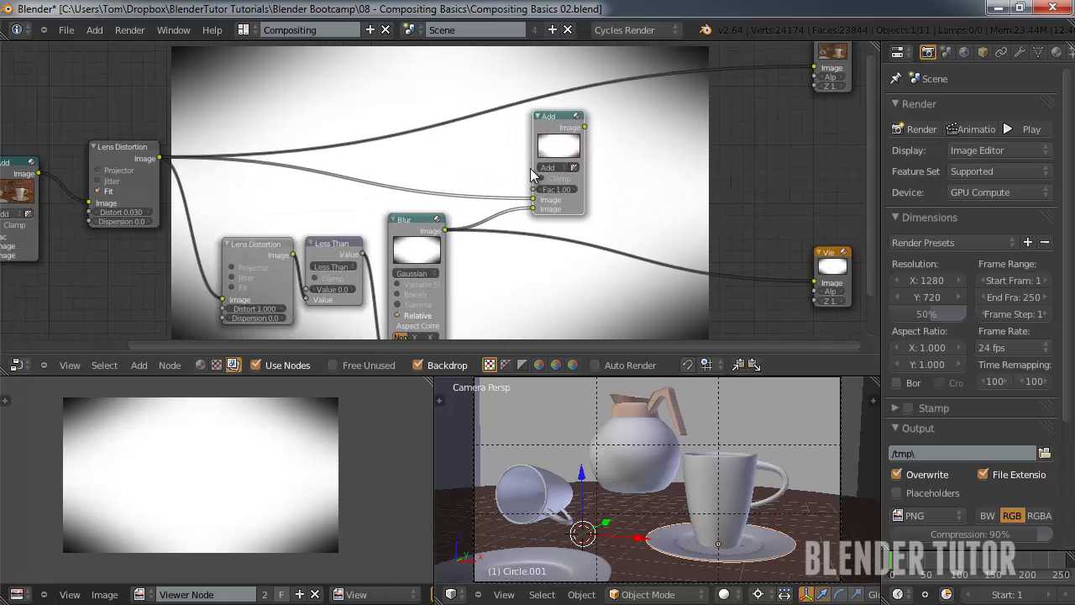
middle_drag(655, 160, 453, 198)
click(403, 198)
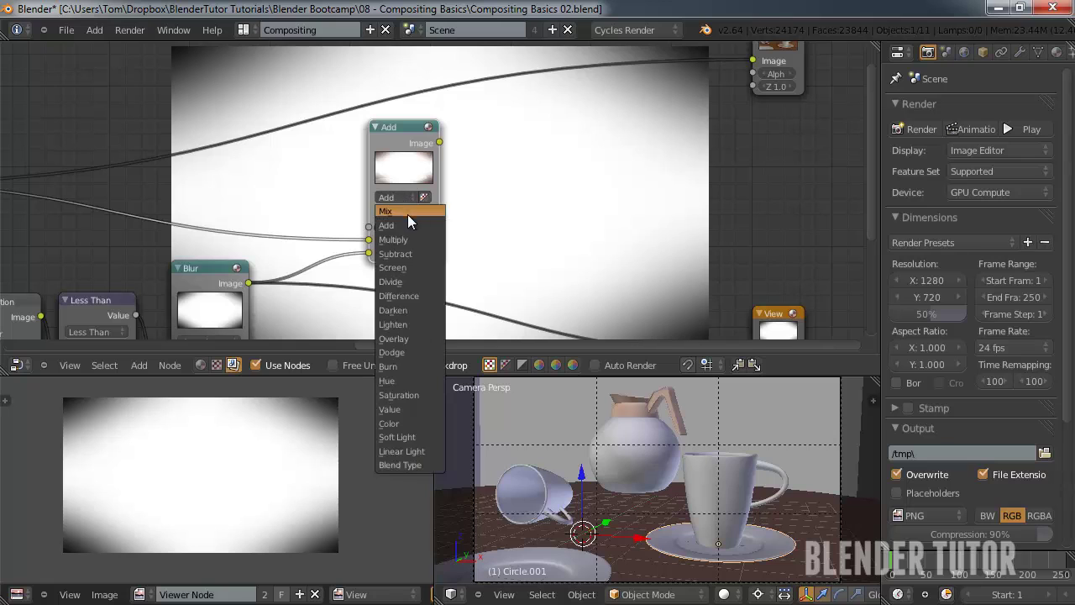
click(410, 241)
Step: Connect the Multiply node's output to the Viewer and Composite nodes, then shift it right
scroll(452, 164, down, 2)
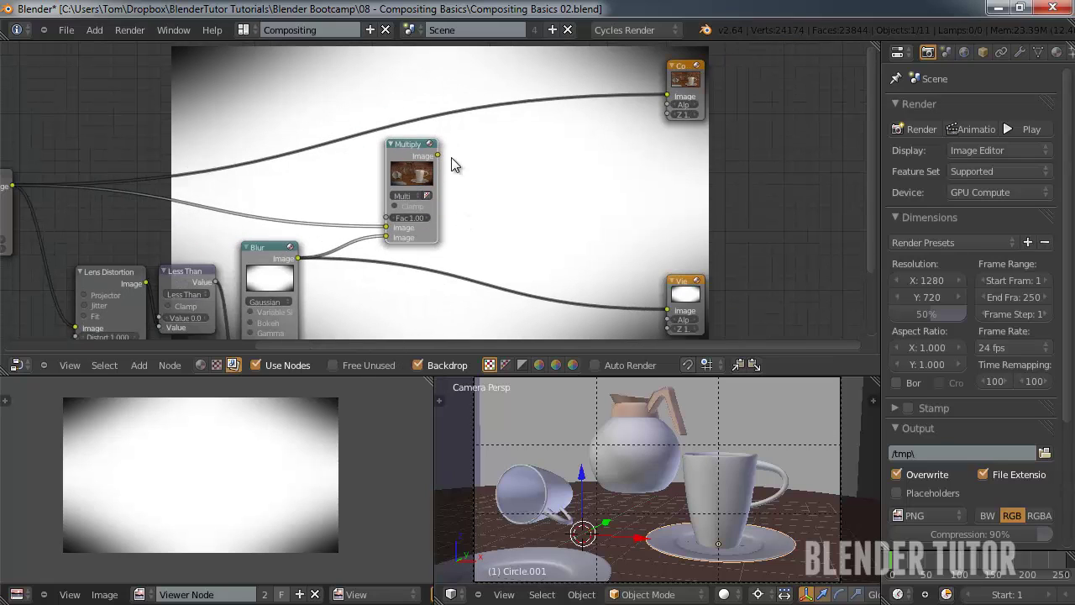
drag(437, 155, 669, 313)
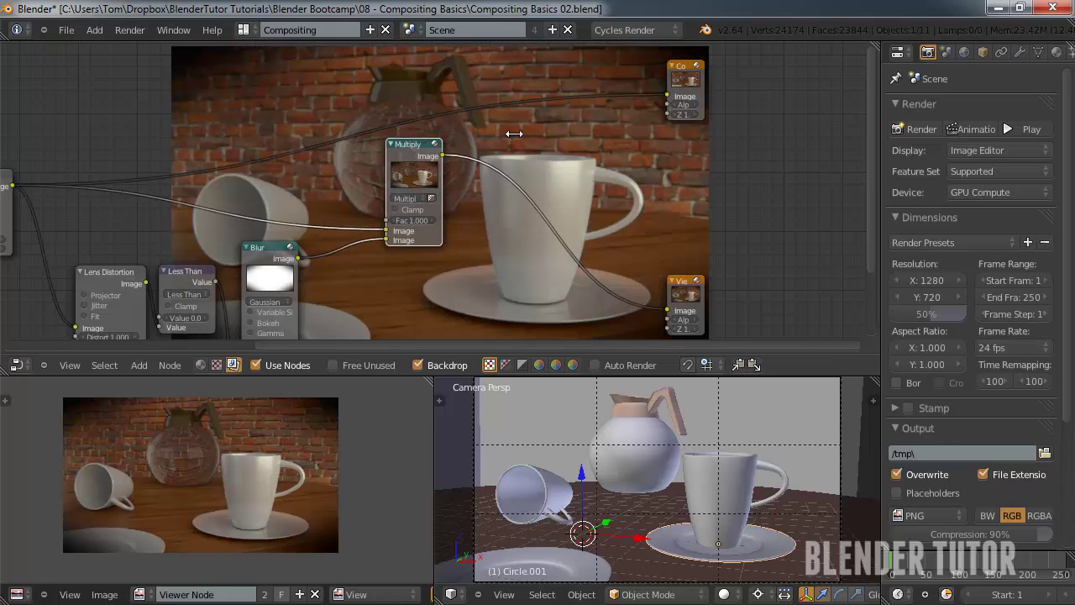
drag(446, 160, 666, 96)
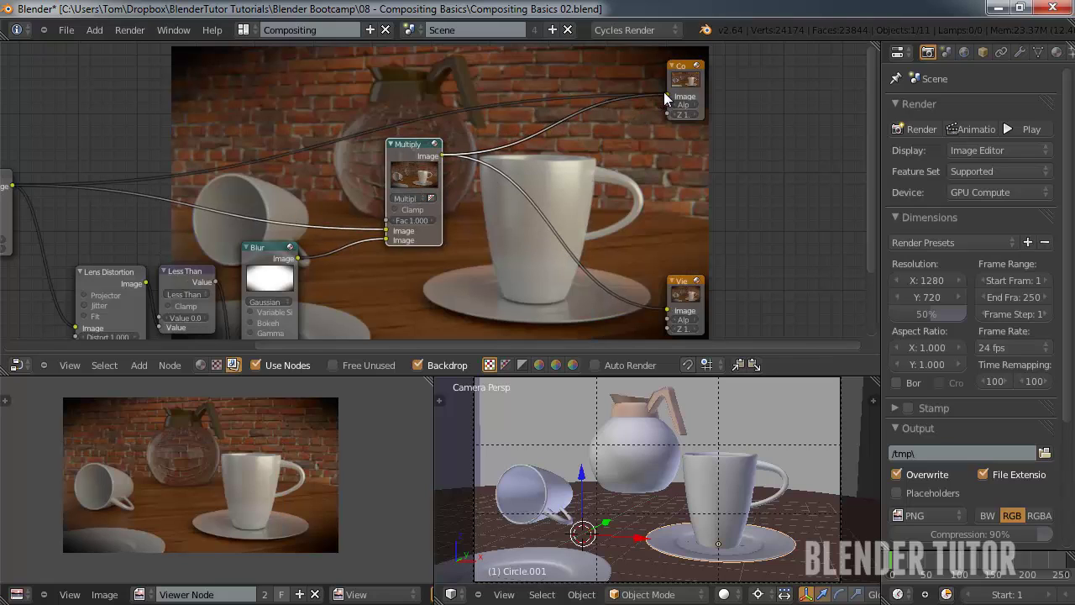
drag(429, 146, 606, 146)
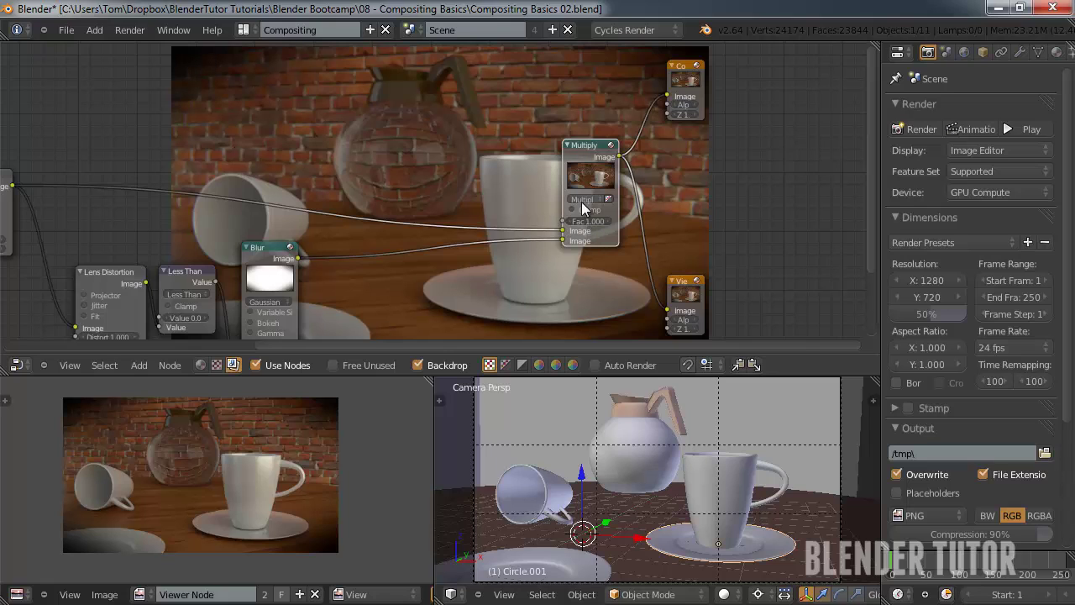
Step: Set the Multiply node's Fac to 0.900 to soften the vignette
click(579, 220)
text(0)
key(Return)
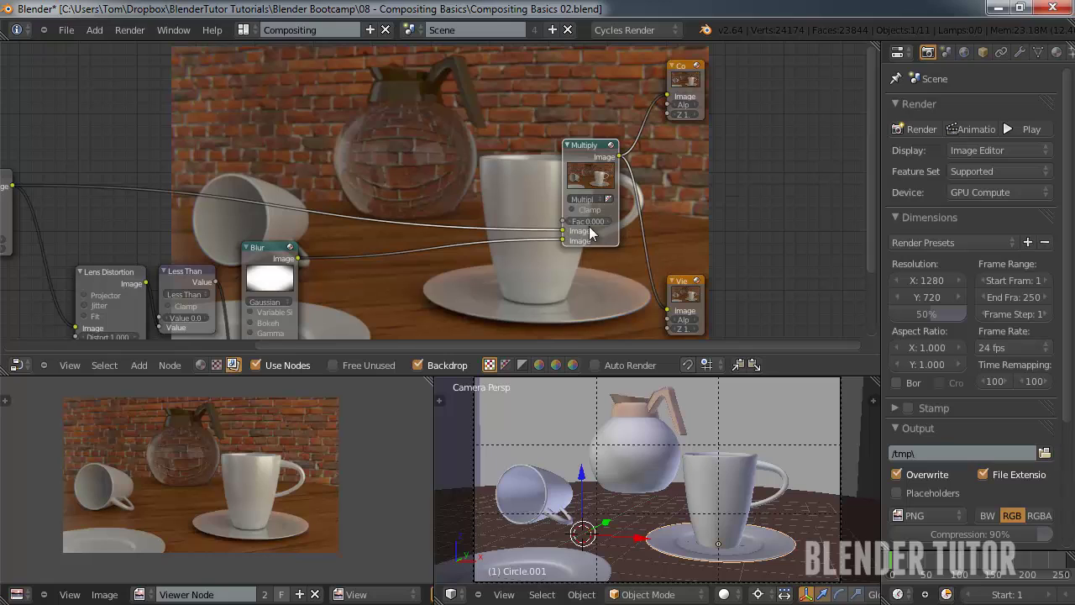
drag(586, 223, 623, 225)
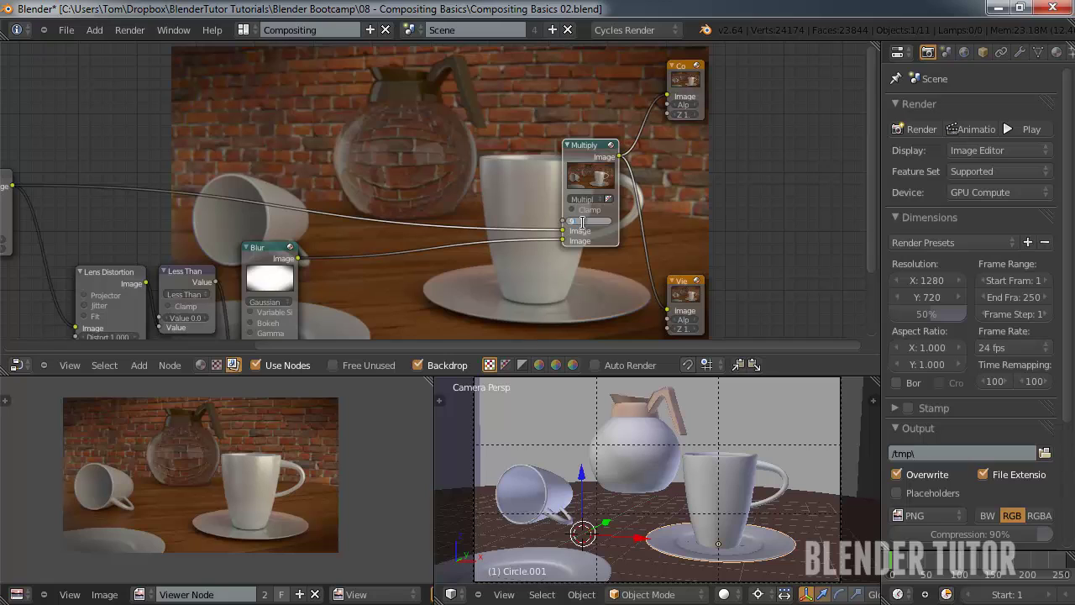
key(Return)
scroll(257, 464, up, 3)
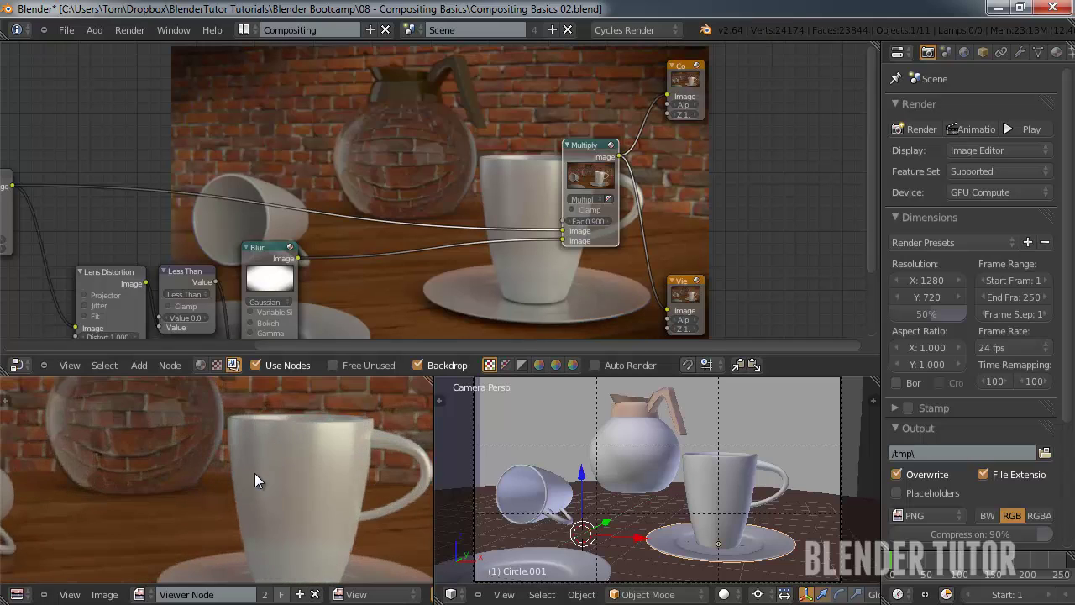
scroll(258, 476, down, 4)
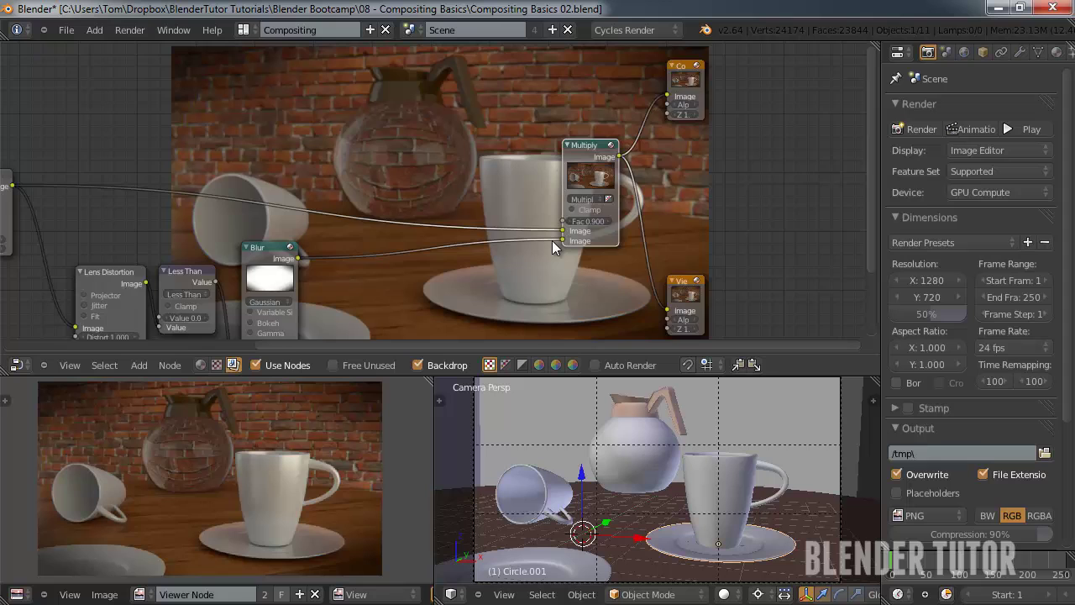
scroll(552, 240, down, 1)
Step: Spread out the nodes, moving Viewer and Composite to the right and repositioning Multiply
drag(554, 155, 421, 136)
middle_drag(445, 280, 329, 273)
drag(506, 255, 780, 277)
drag(527, 95, 764, 121)
drag(329, 126, 486, 127)
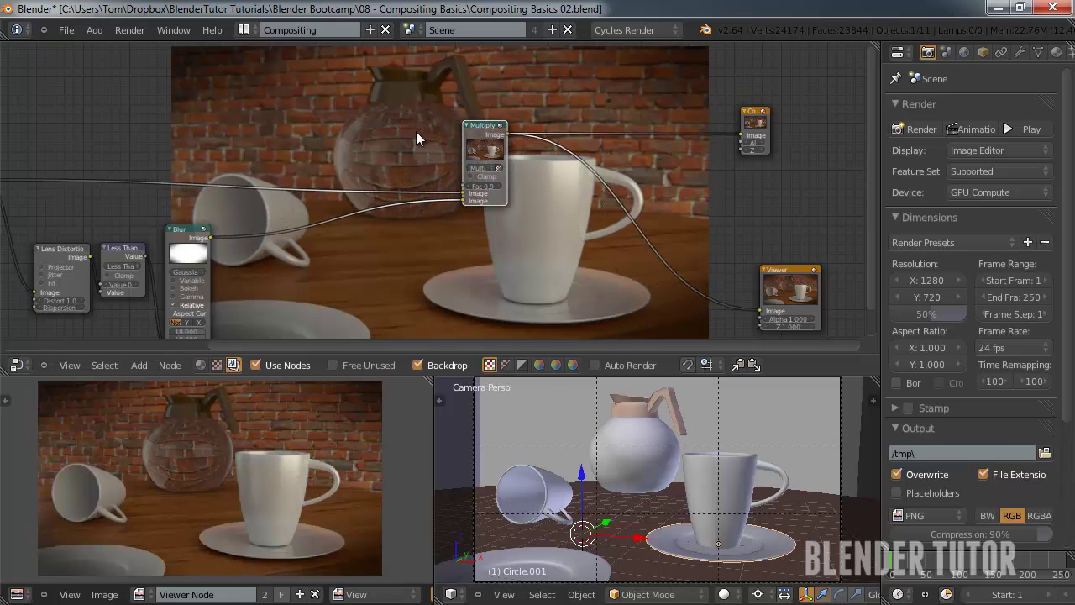
middle_drag(415, 131, 560, 152)
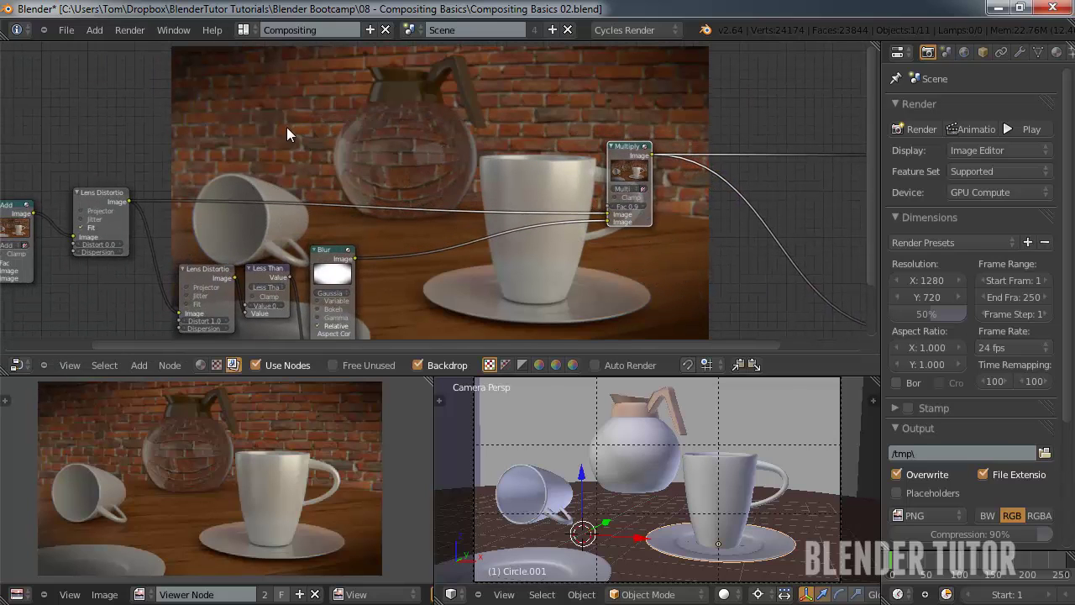
Step: Add a Color Balance node and place it near the top of the tree
key(shift+a)
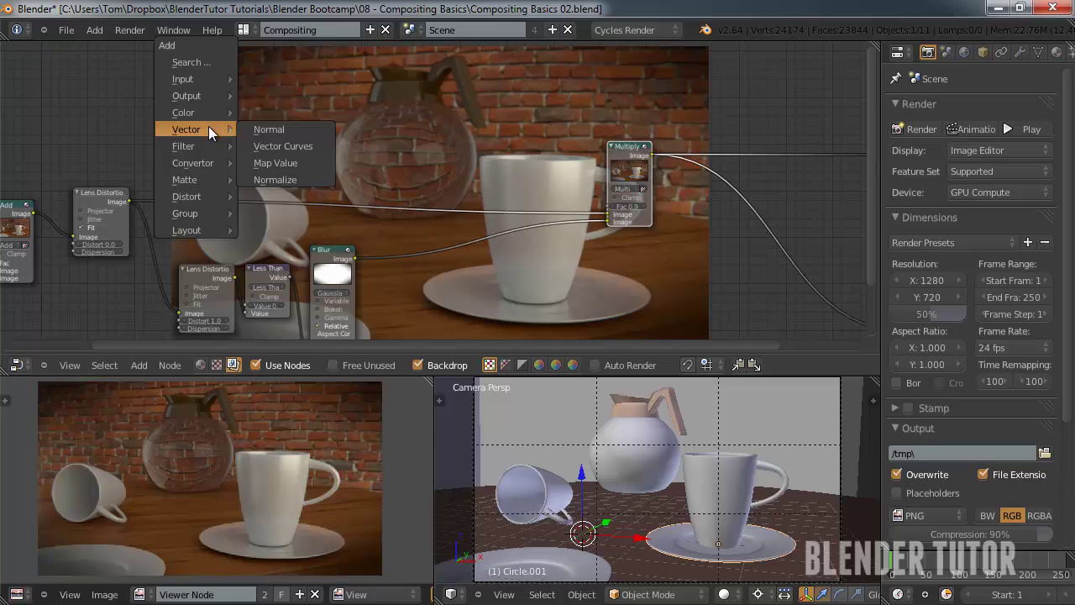
mouse_move(198, 113)
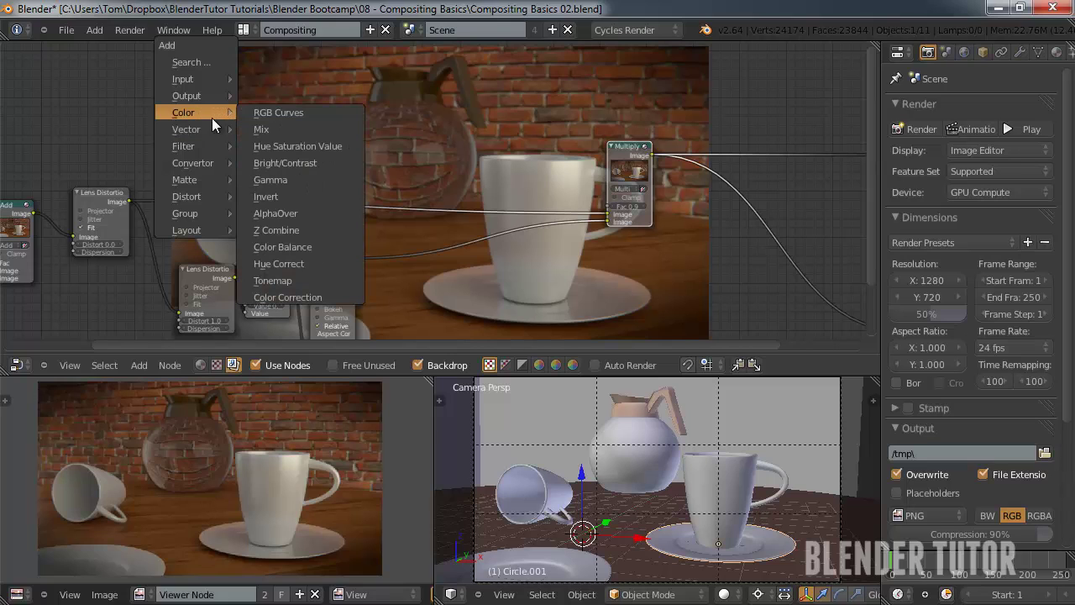
click(302, 247)
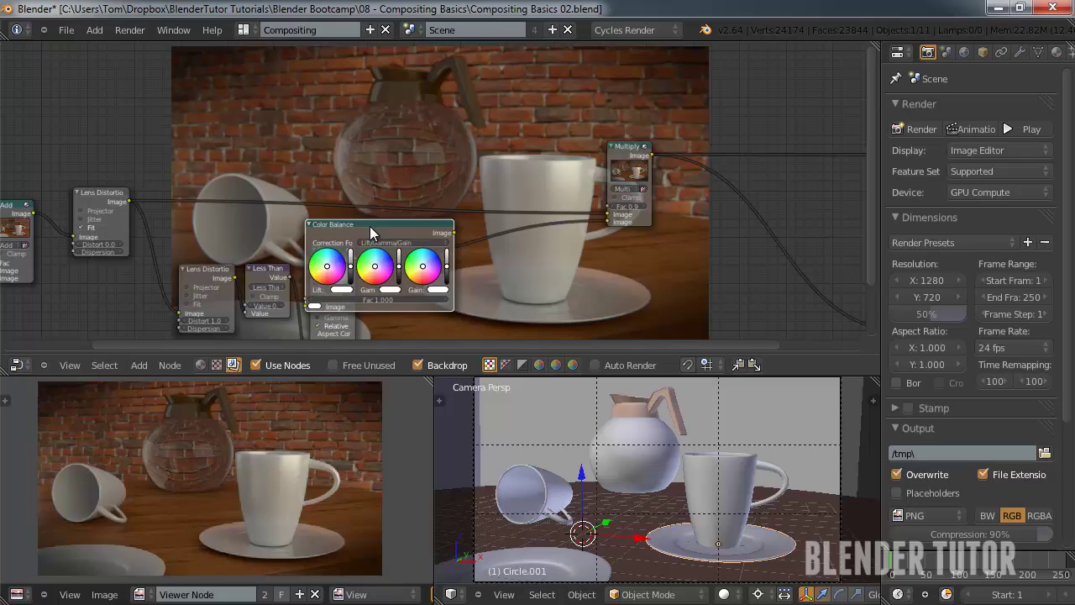
click(309, 72)
scroll(343, 109, down, 1)
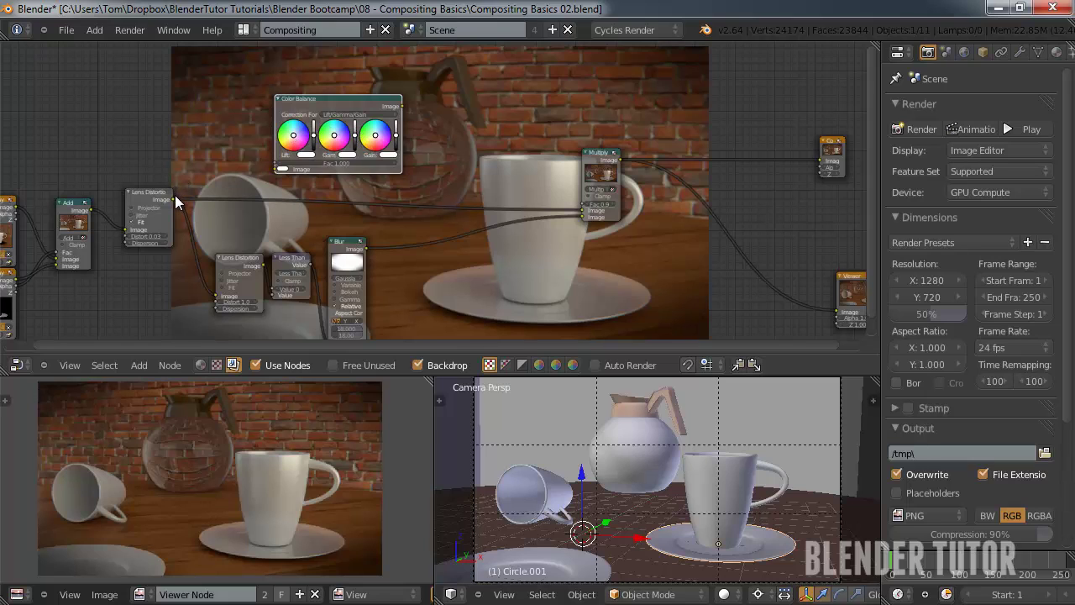
Step: Add an RGB Curves node and place it to the left
key(shift+a)
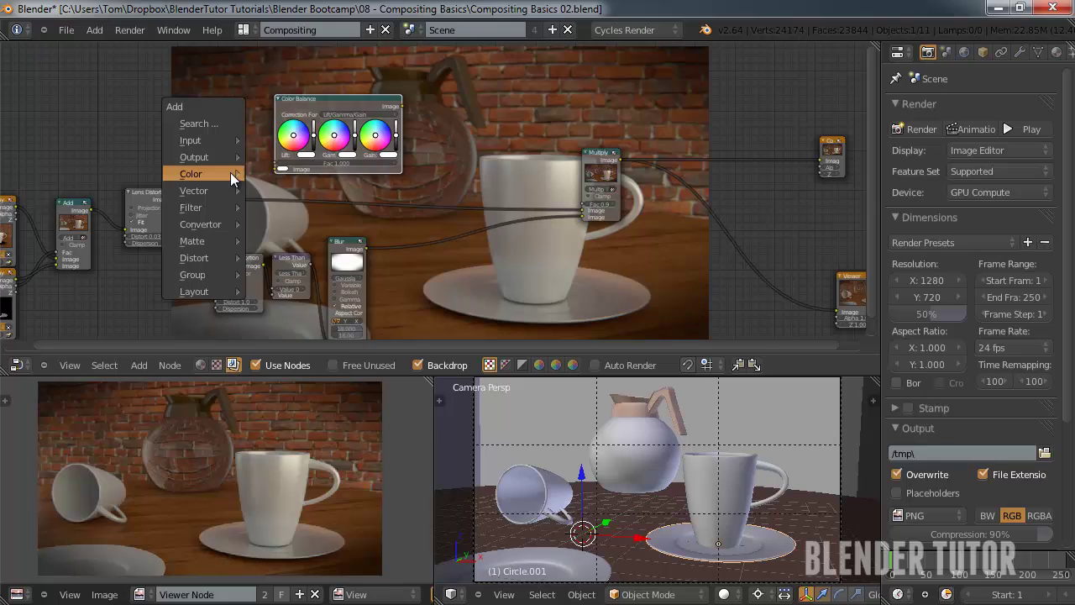
mouse_move(228, 173)
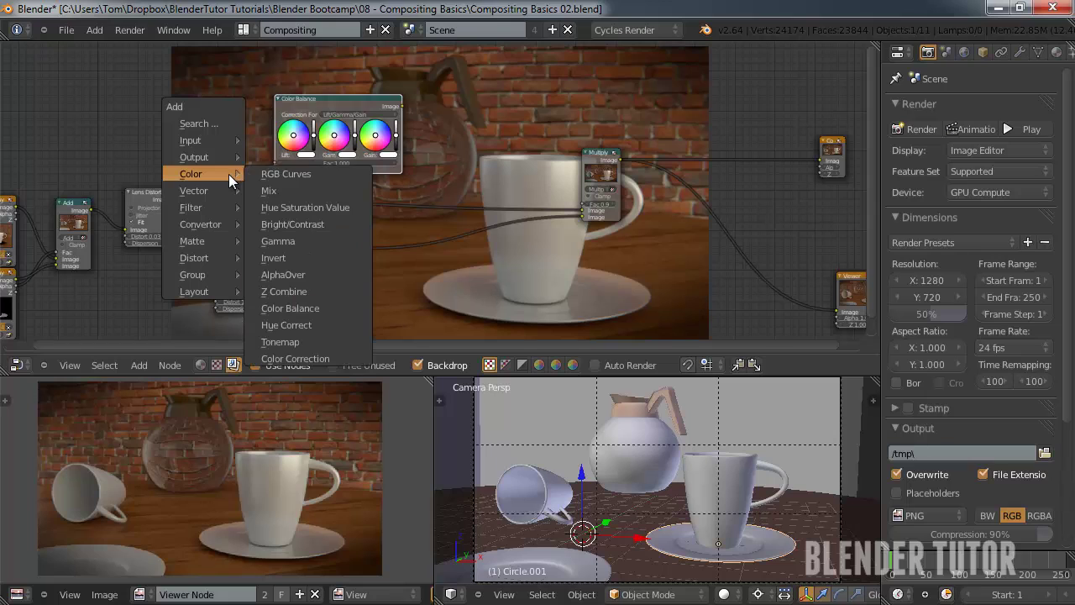
click(295, 176)
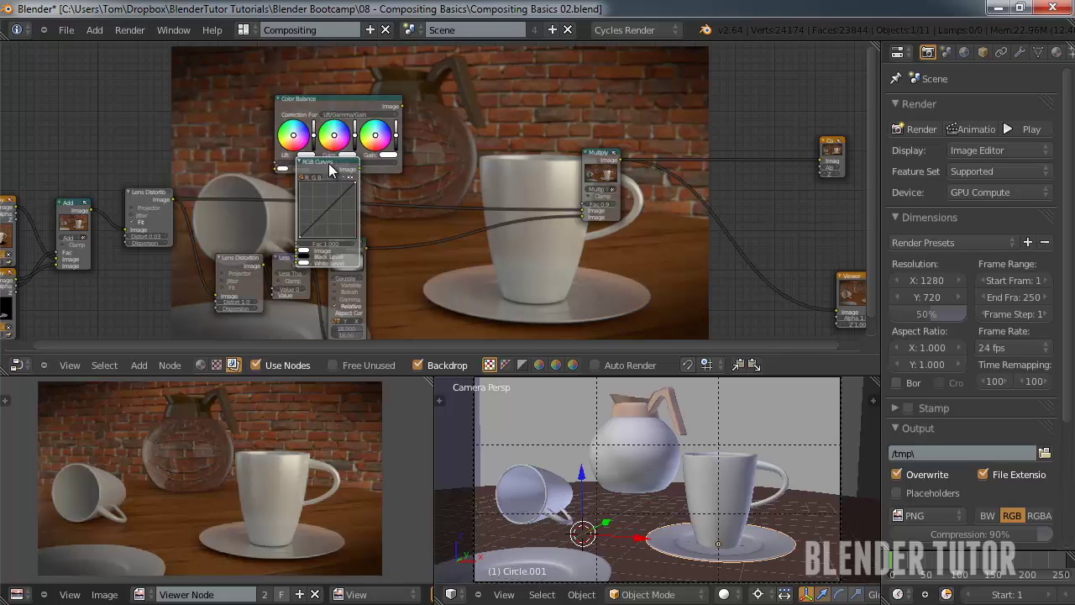
click(219, 89)
scroll(194, 120, up, 2)
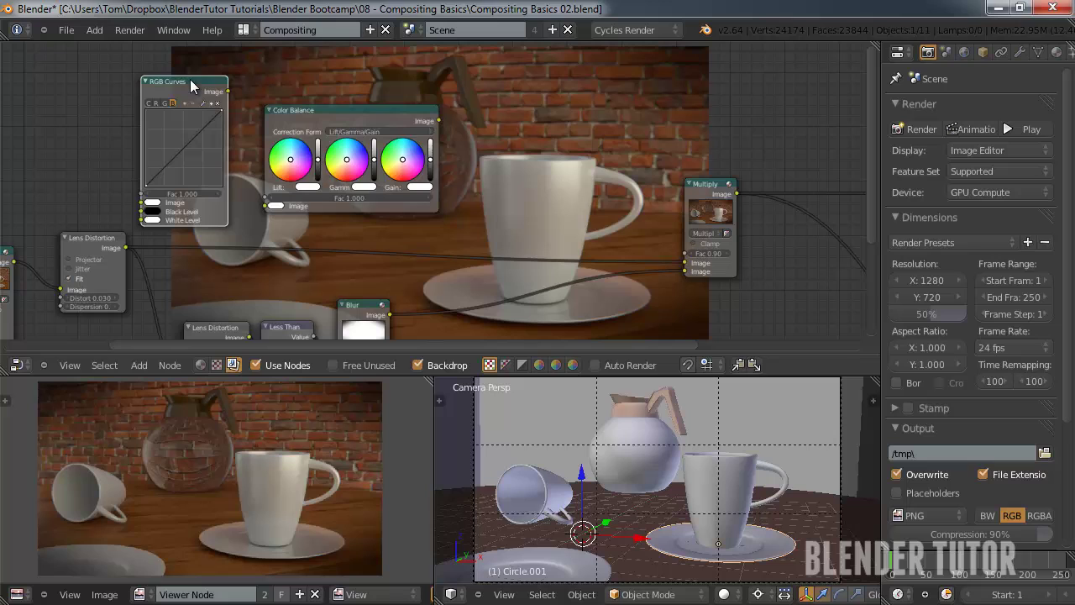
Step: Delete the RGB Curves node and feed the lens-distorted image into Color Balance
key(x)
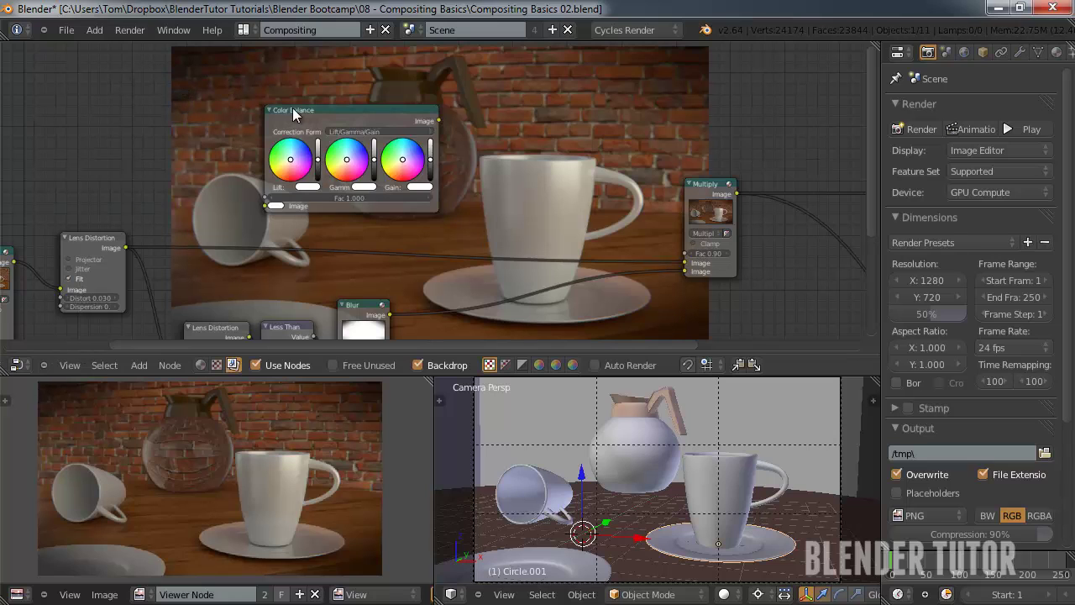
click(314, 110)
drag(313, 108, 310, 117)
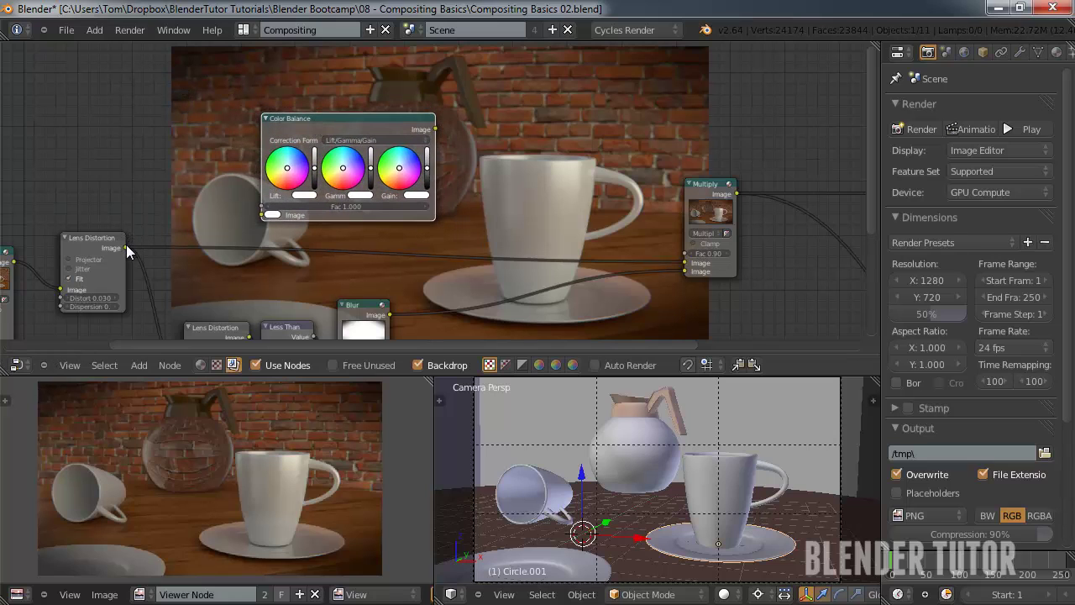
drag(168, 233, 259, 217)
Step: Connect the Color Balance output to the Multiply node's Image input
scroll(550, 162, down, 3)
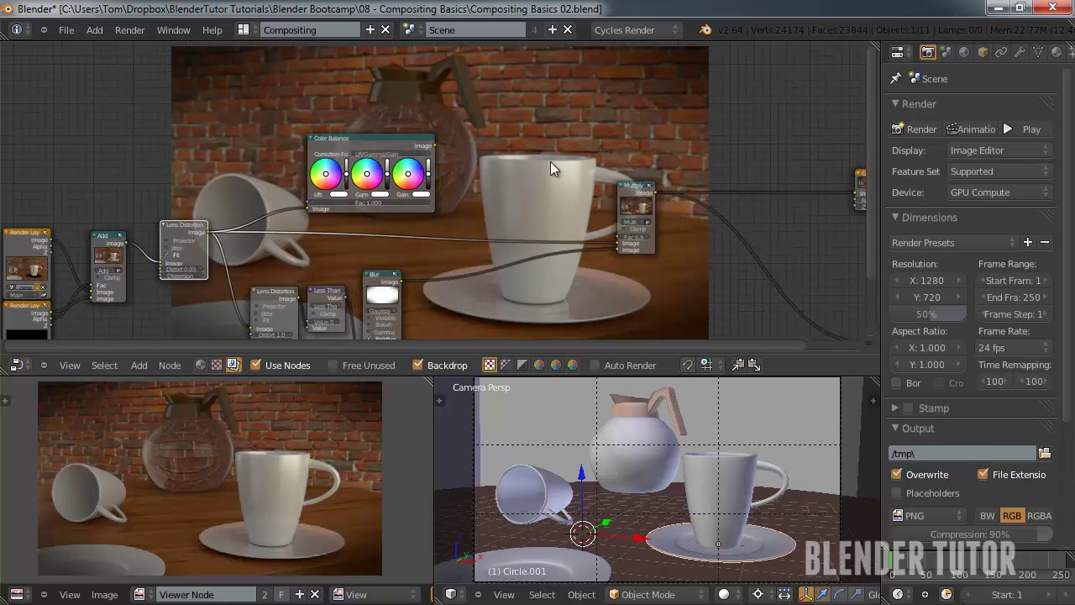
middle_drag(493, 168, 323, 130)
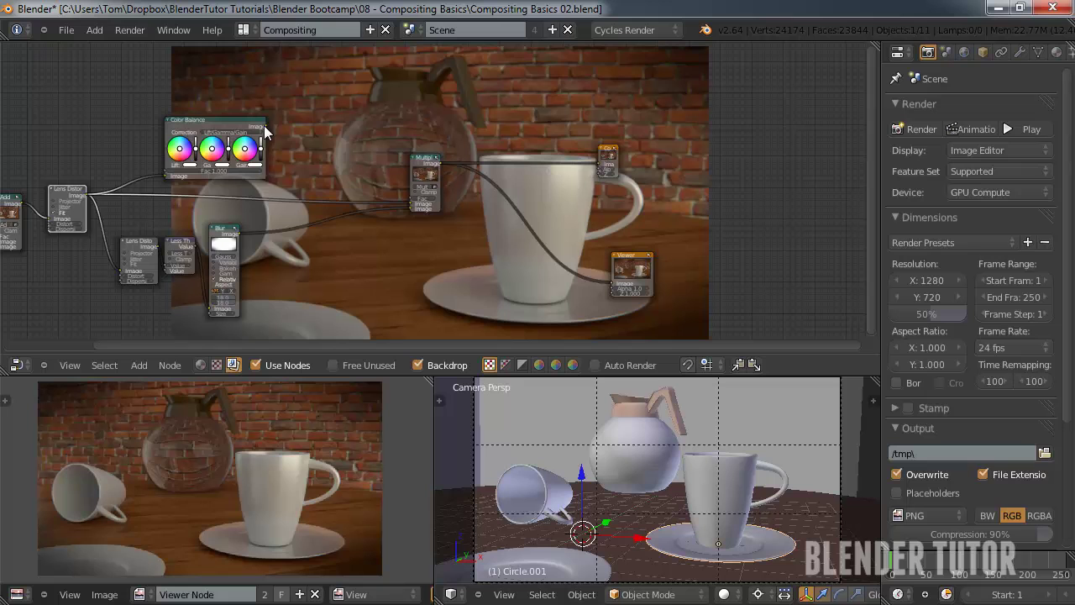
drag(265, 126, 617, 282)
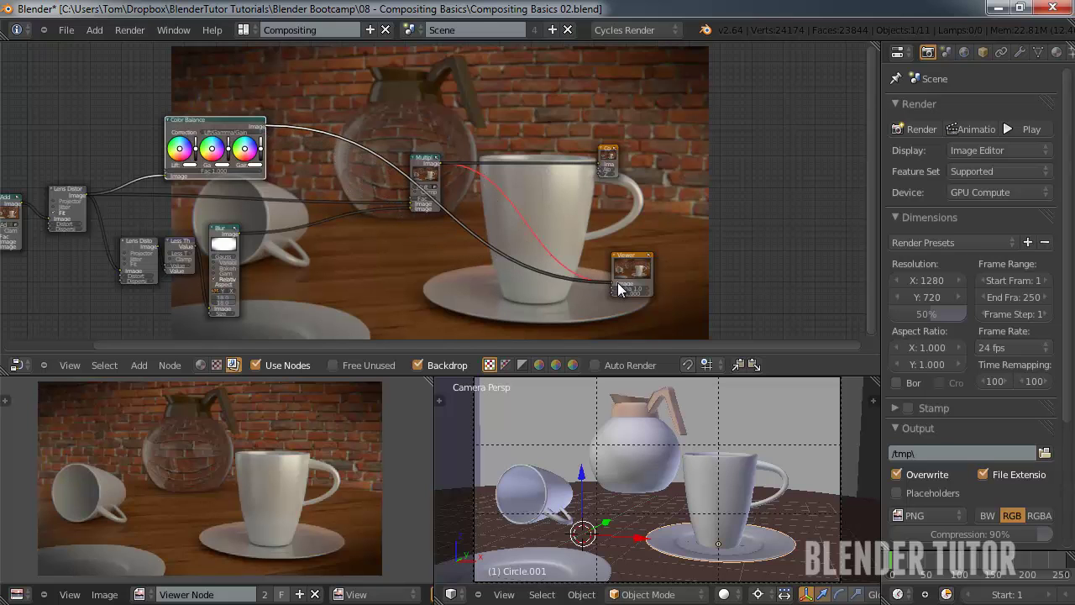
scroll(428, 189, up, 3)
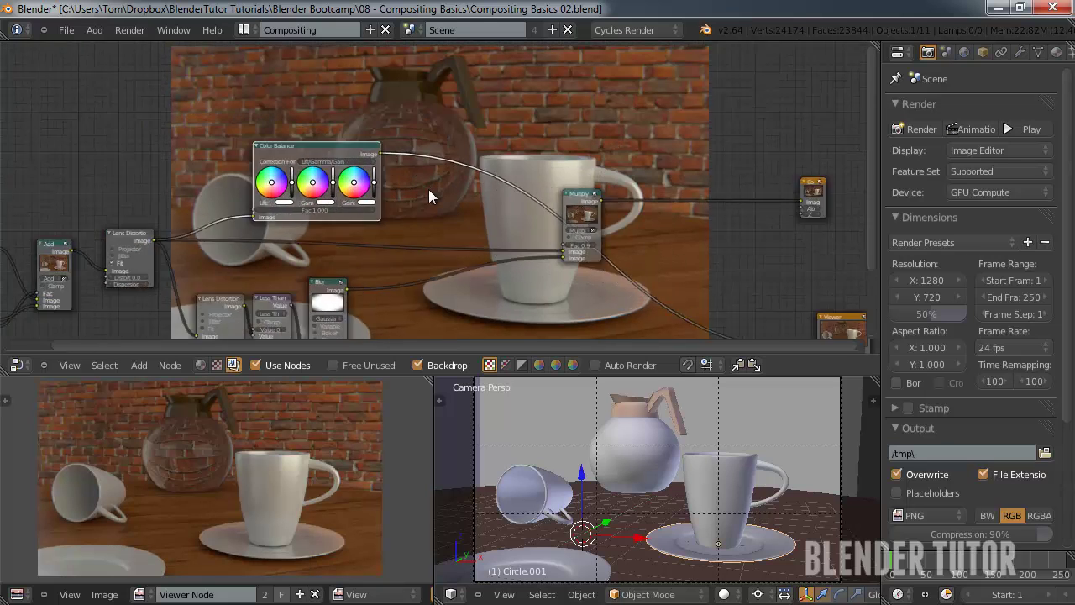
middle_drag(404, 195, 535, 202)
scroll(479, 220, up, 2)
scroll(462, 216, up, 1)
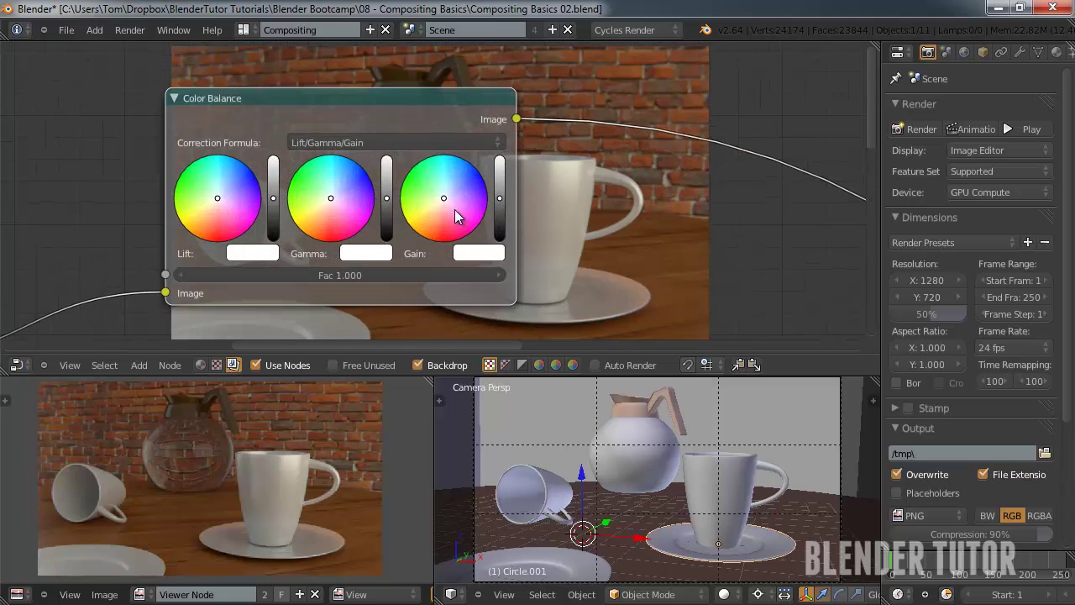
Step: Raise the Color Balance Gain value and lower its Gamma value slightly
middle_drag(429, 210, 471, 218)
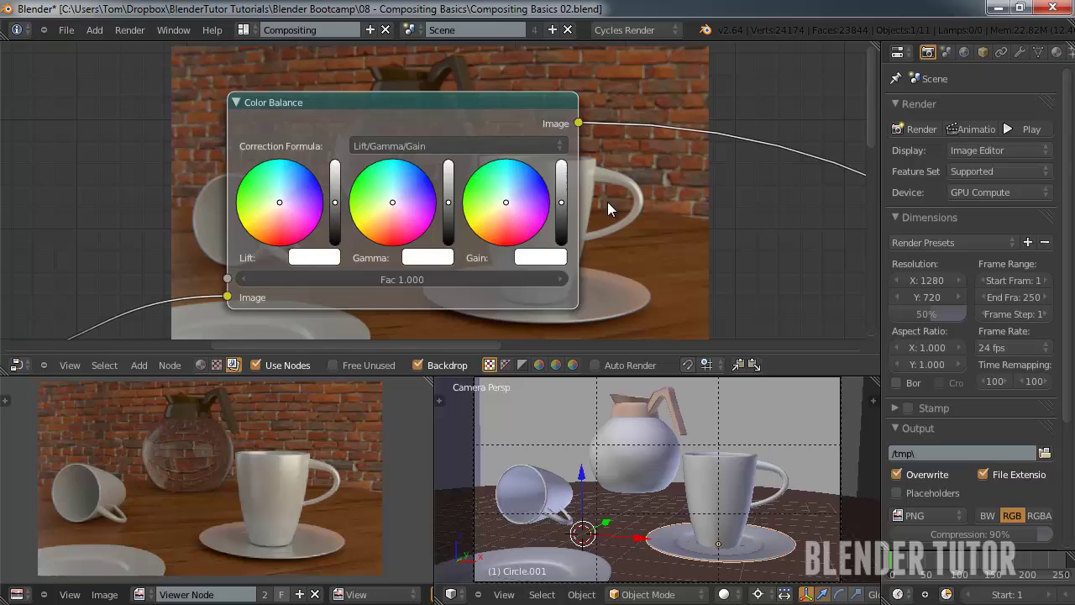
middle_drag(410, 210, 233, 166)
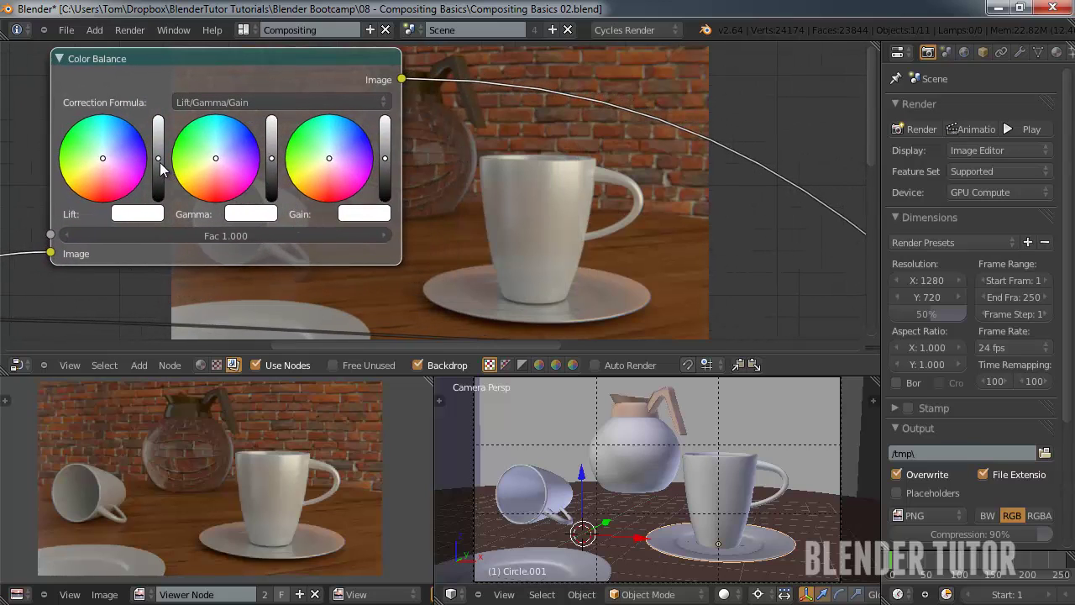
click(159, 159)
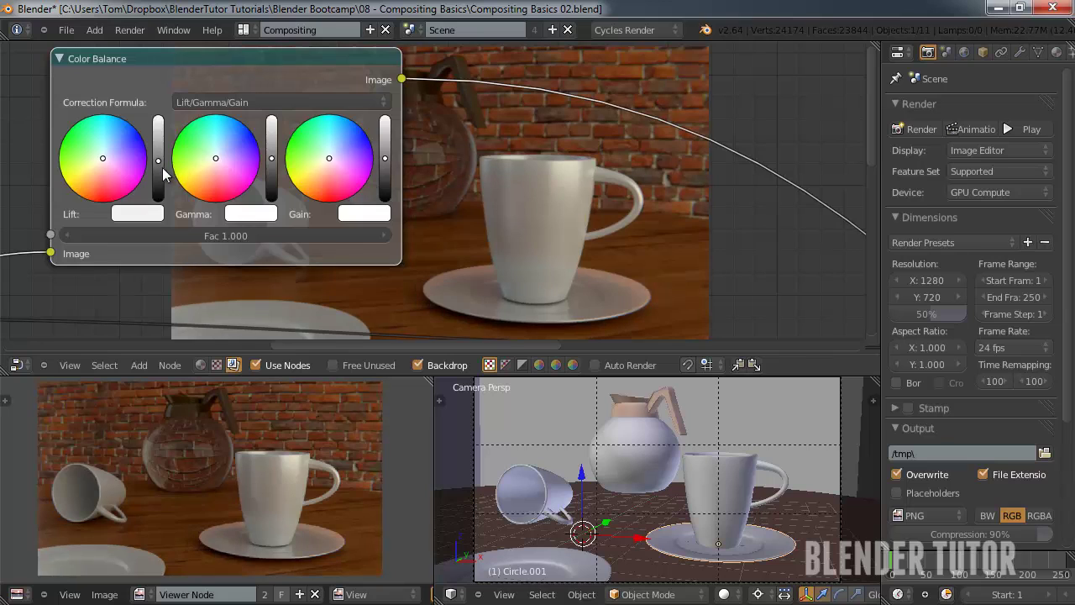
drag(387, 159, 389, 149)
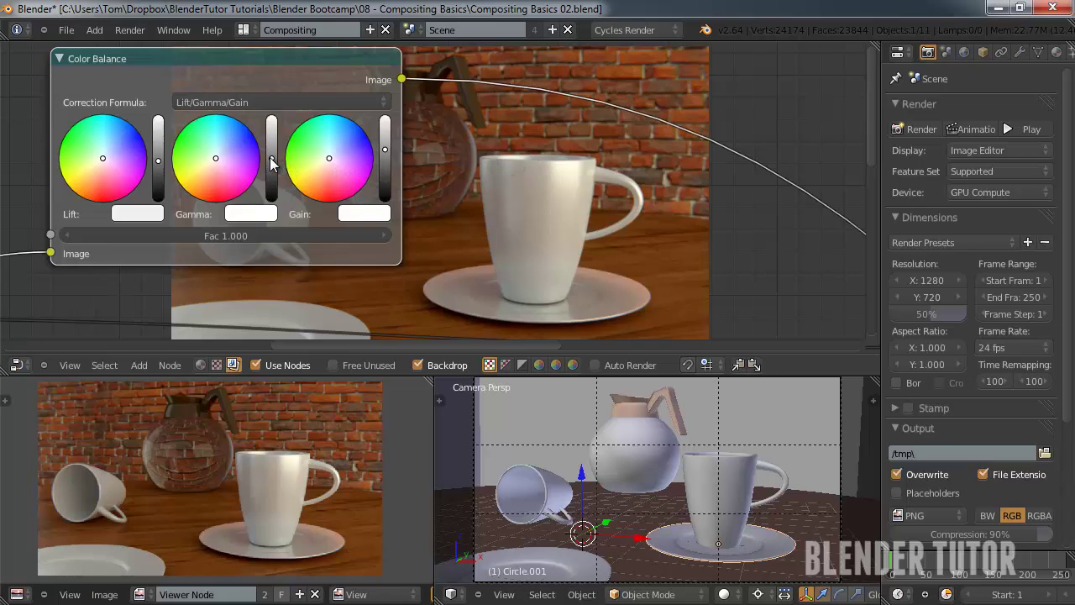
mouse_move(270, 157)
mouse_down()
mouse_move(272, 172)
mouse_move(271, 151)
mouse_move(283, 156)
mouse_up()
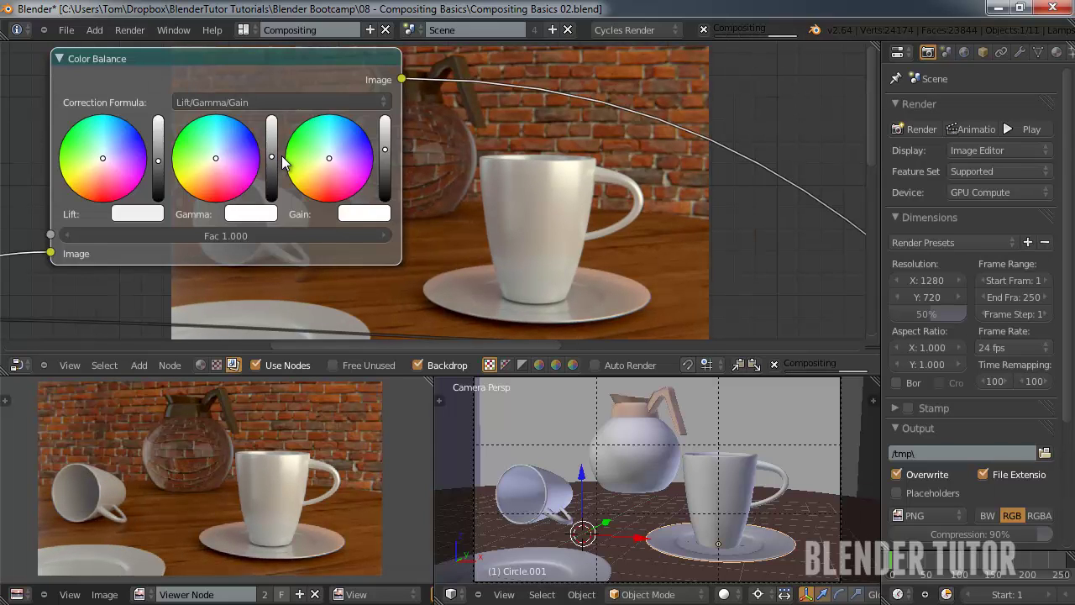
middle_drag(288, 162, 463, 210)
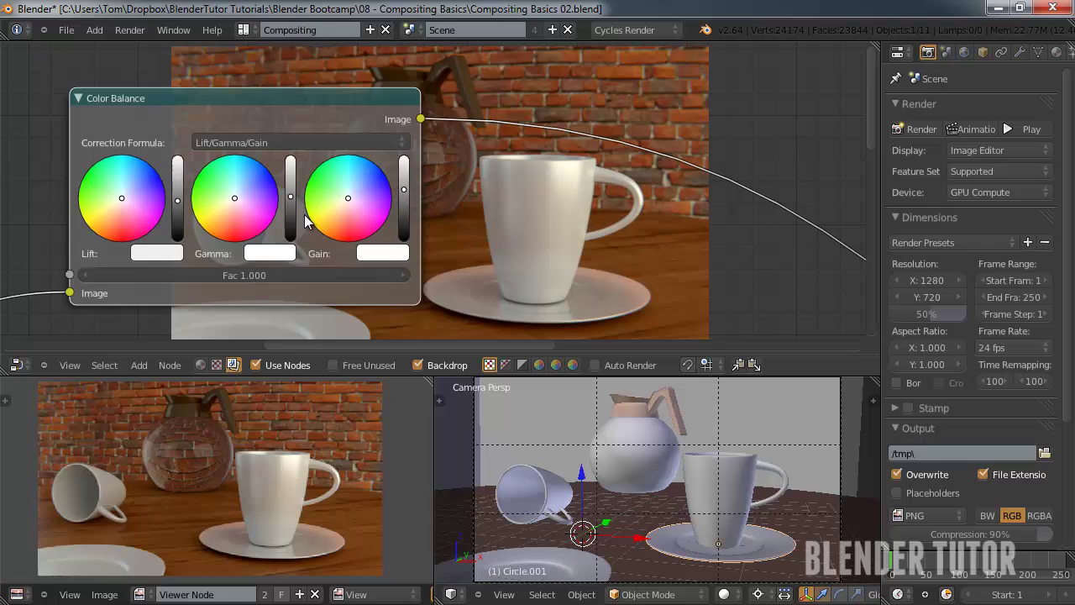
Step: Tint the Gain colour toward warm yellow-orange and nudge the Gamma colour off neutral
middle_drag(309, 220, 310, 193)
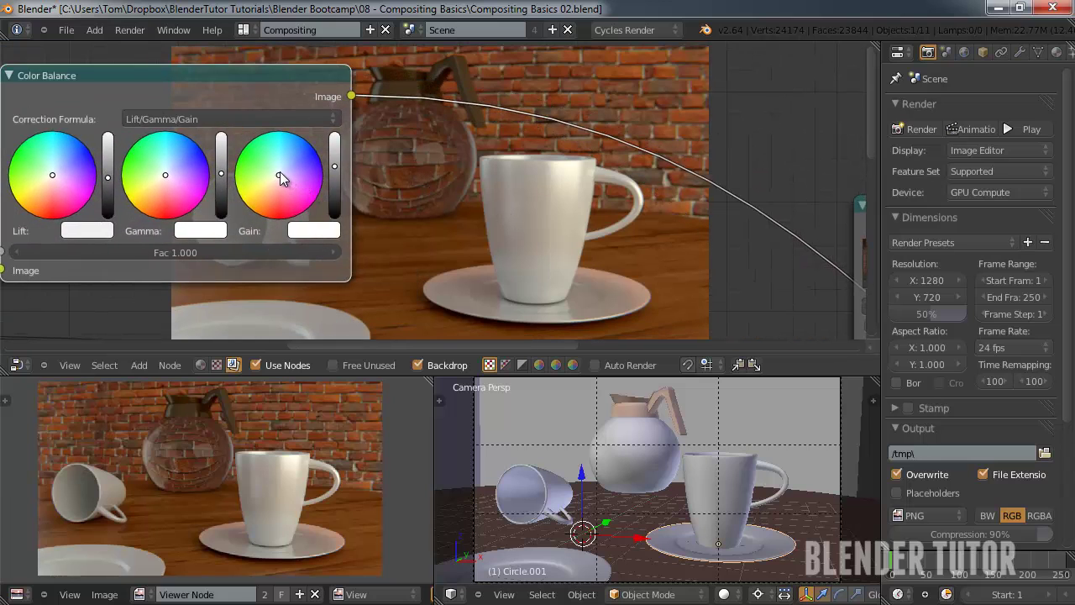
drag(281, 175, 289, 164)
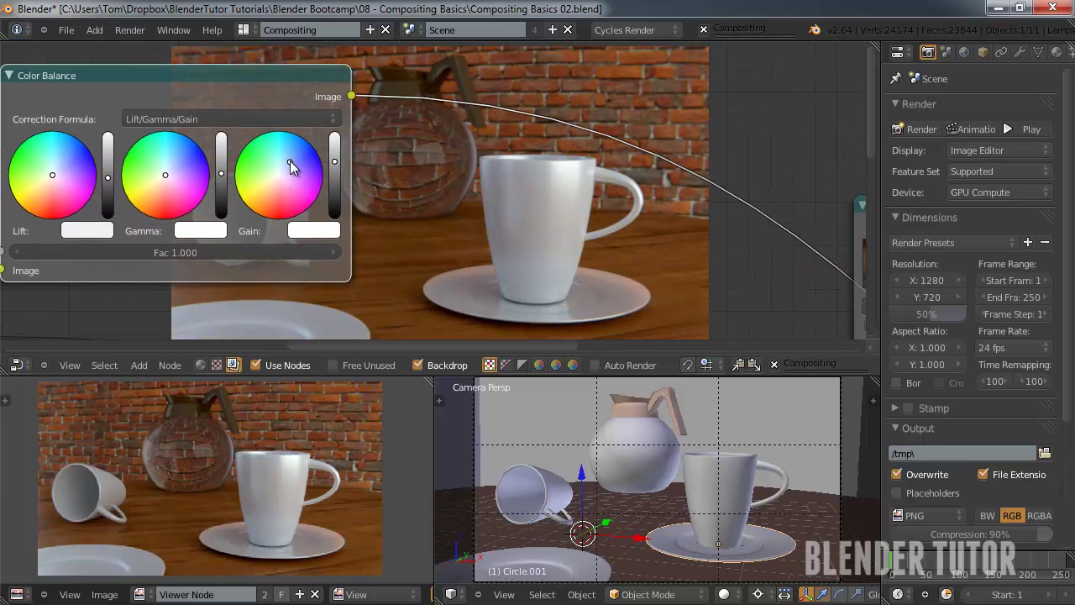
middle_drag(539, 211, 496, 167)
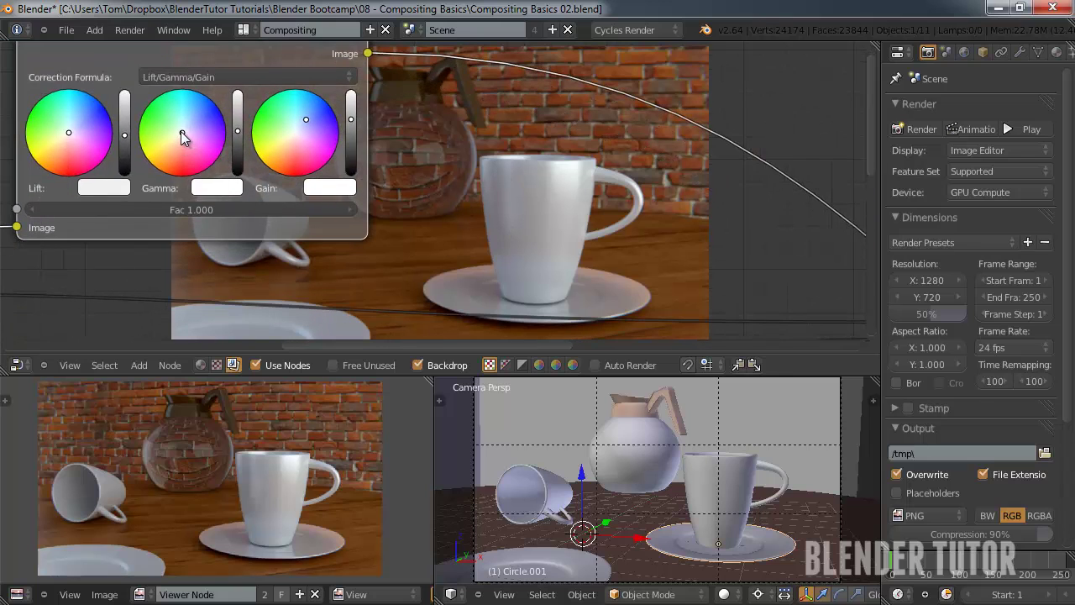
drag(182, 132, 177, 140)
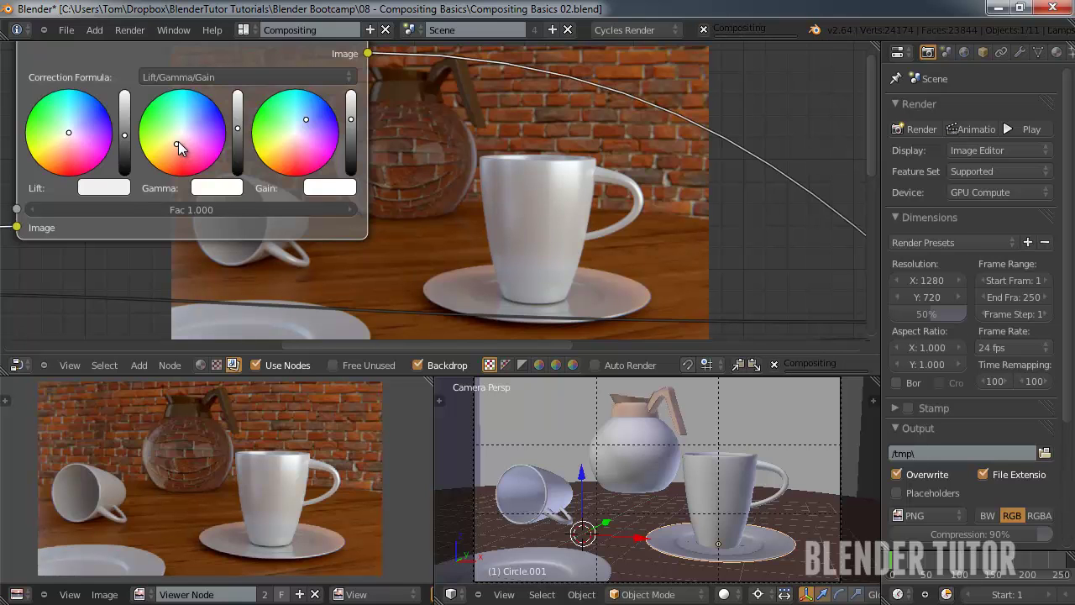
middle_drag(451, 184, 388, 222)
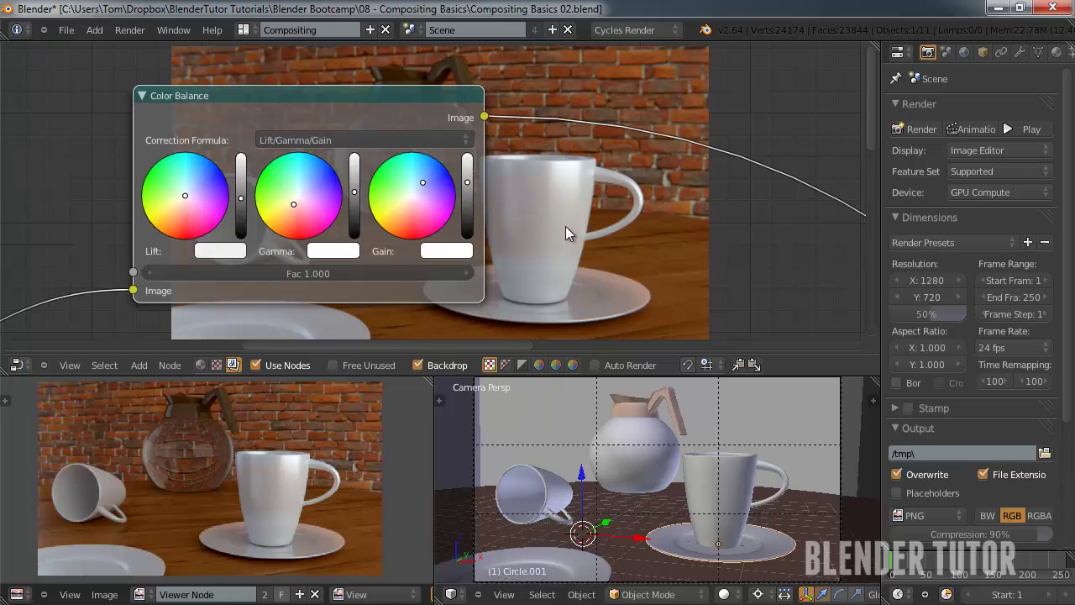
Step: Try pushing the Lift colour toward red, then return it to neutral
middle_drag(565, 226, 440, 188)
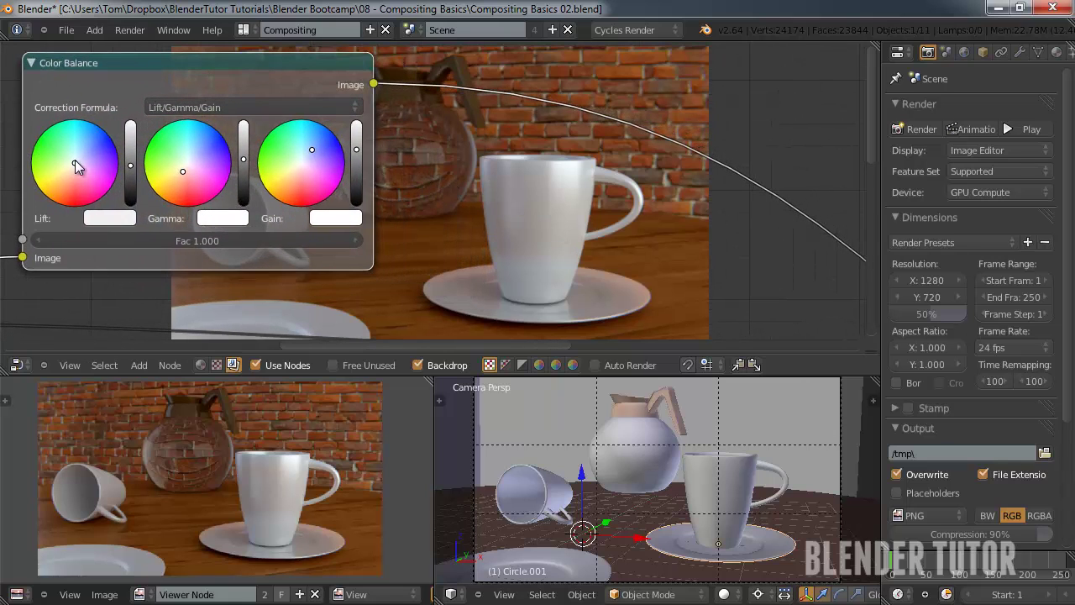
click(72, 163)
drag(72, 166, 75, 175)
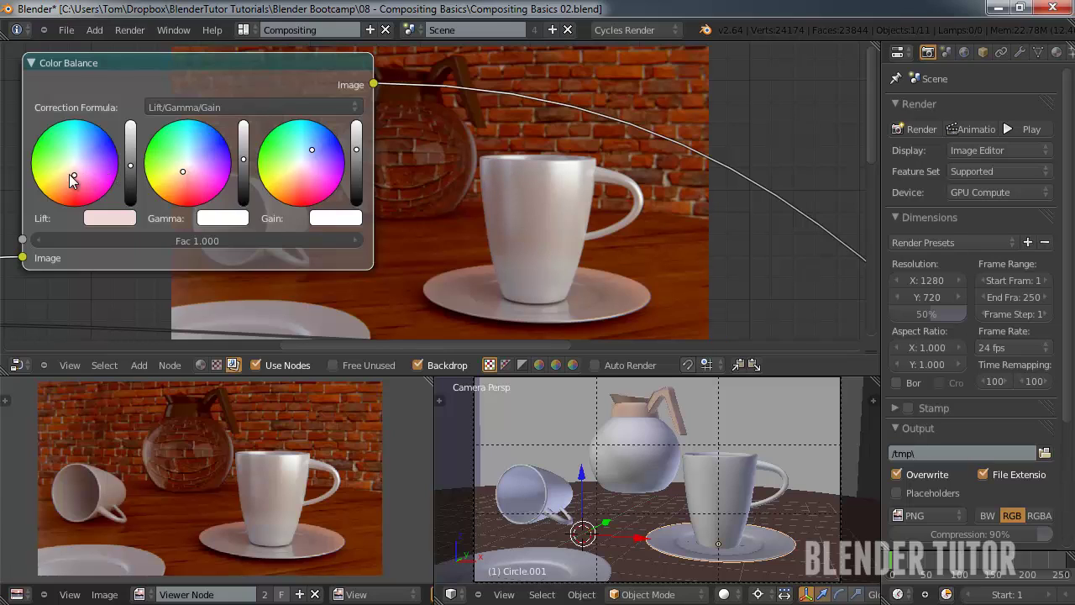
drag(73, 178, 78, 170)
middle_drag(534, 188, 507, 182)
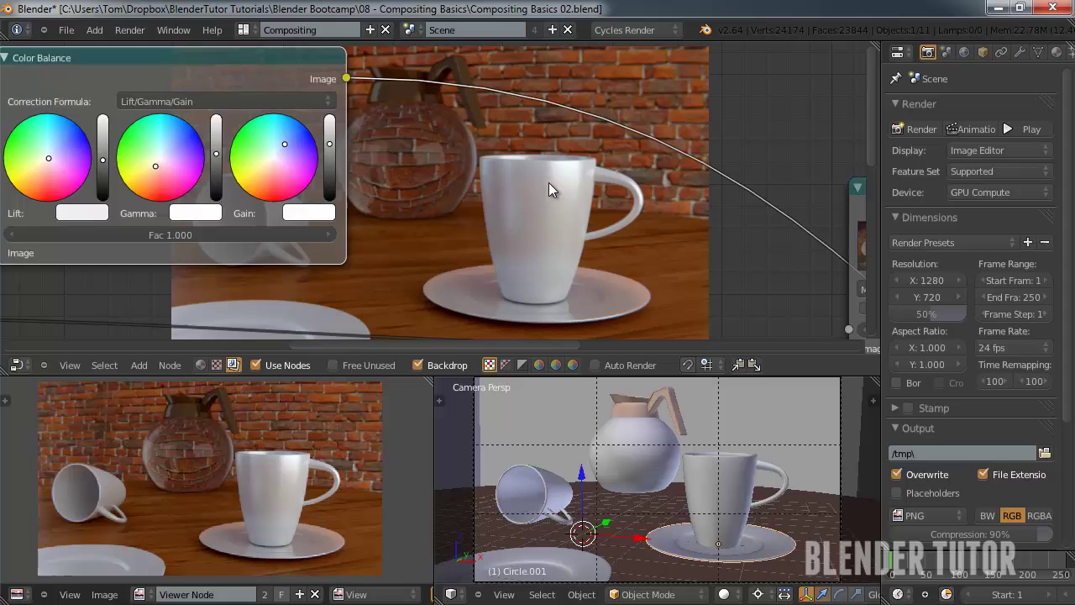
middle_drag(548, 182, 363, 154)
Step: Connect the Color Balance output to the Multiply node's Image input
scroll(363, 155, down, 4)
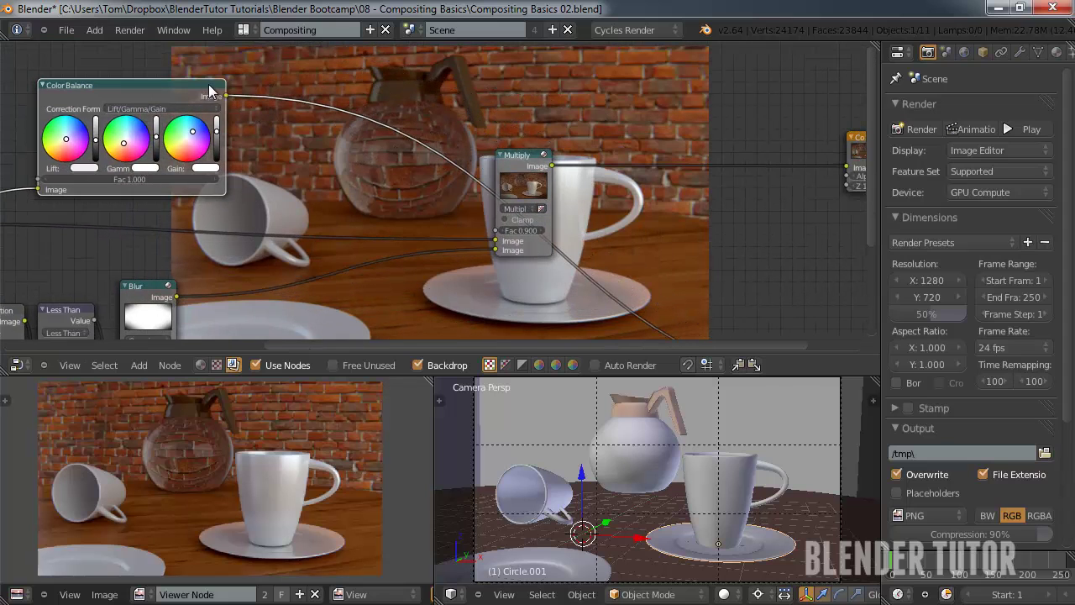
drag(234, 100, 496, 240)
scroll(581, 236, down, 1)
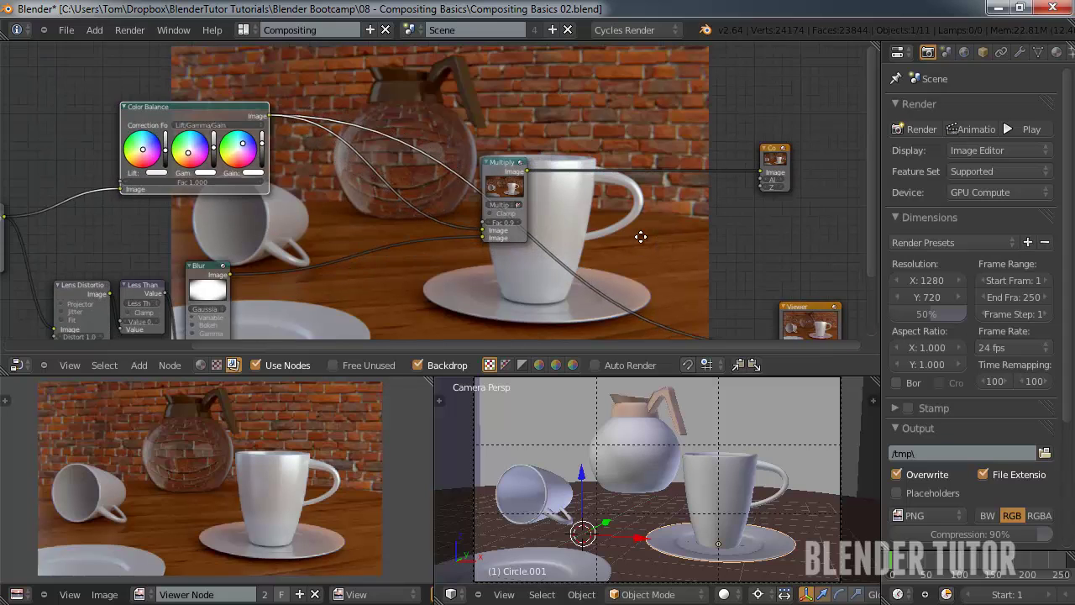
middle_drag(581, 236, 277, 114)
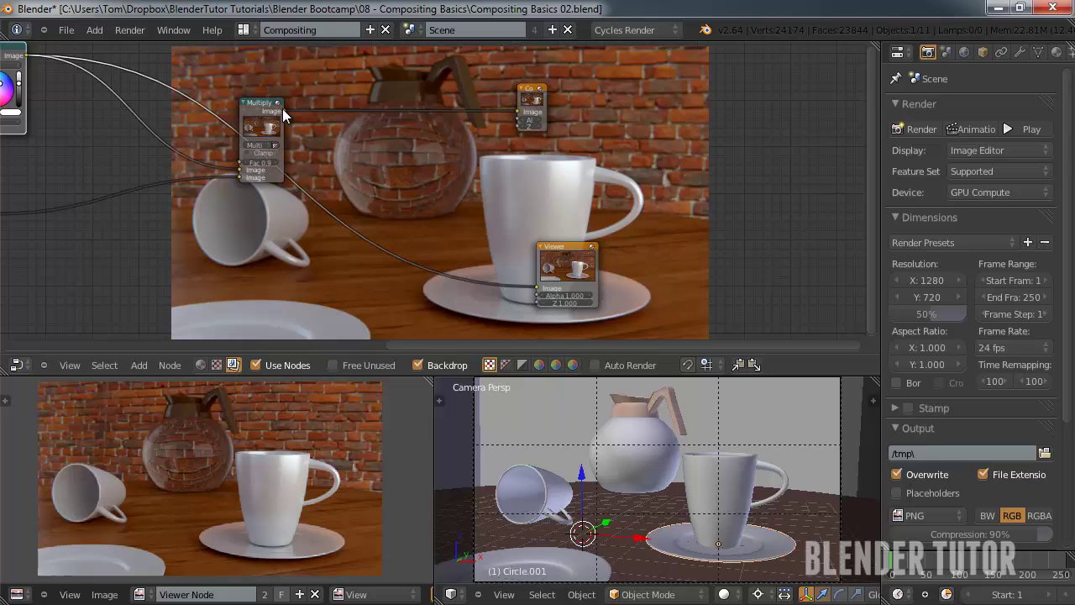
Step: Link the Multiply output to the Viewer node and fit the whole node tree in view
drag(282, 108, 536, 285)
key(Home)
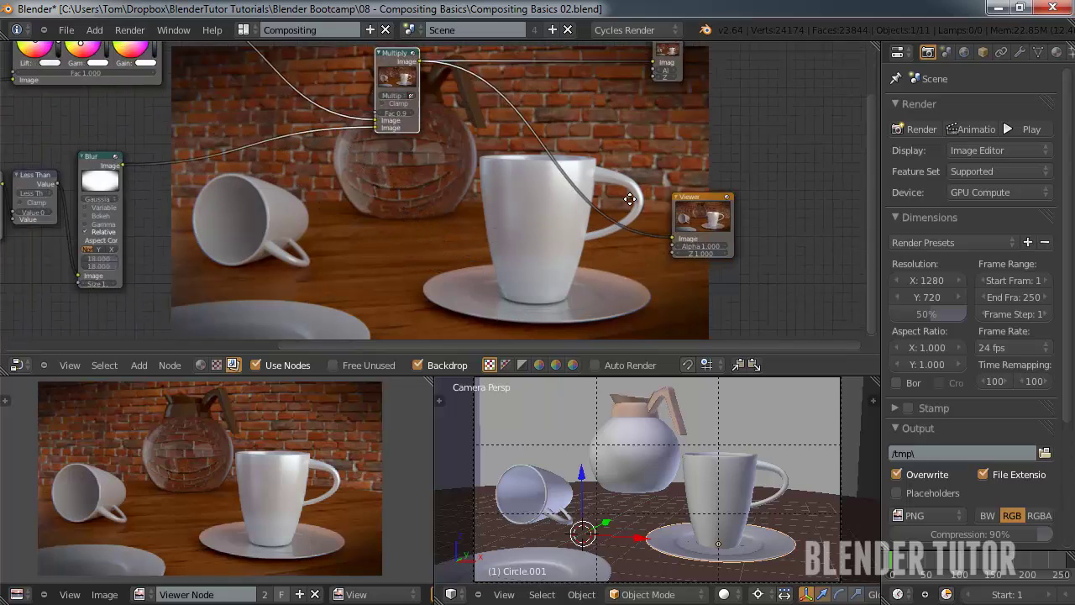
scroll(204, 453, up, 5)
scroll(210, 453, down, 5)
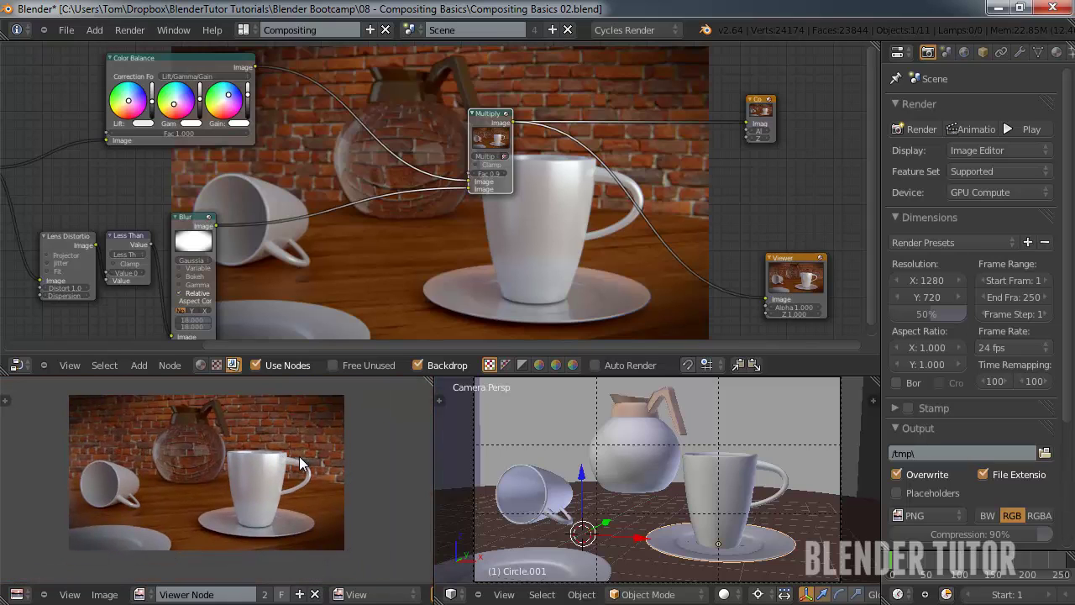
scroll(299, 456, up, 2)
scroll(412, 450, down, 1)
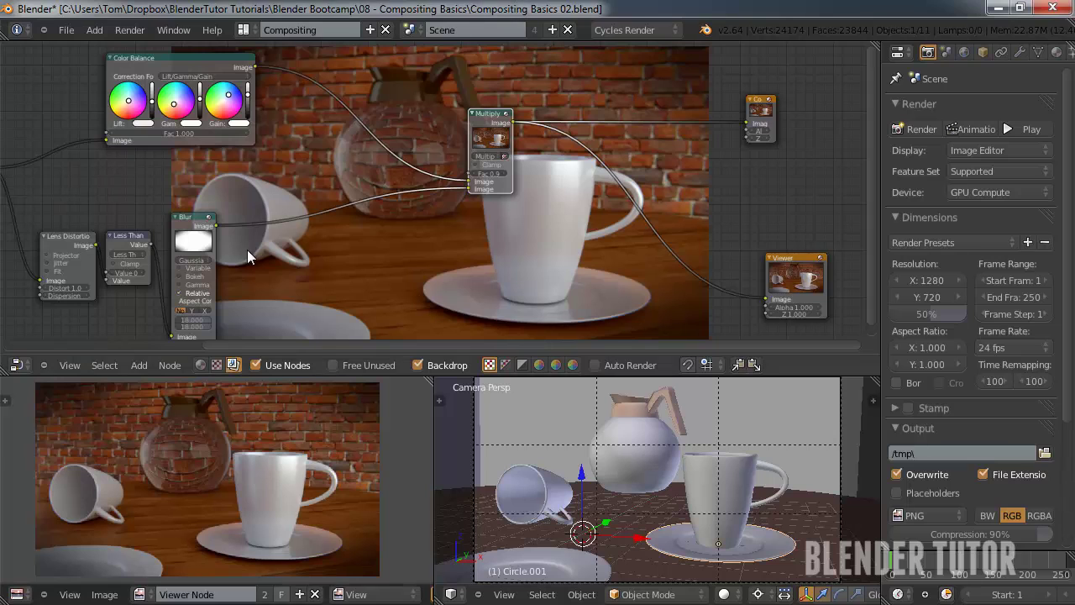
scroll(248, 248, down, 3)
middle_drag(248, 244, 379, 166)
scroll(389, 264, up, 2)
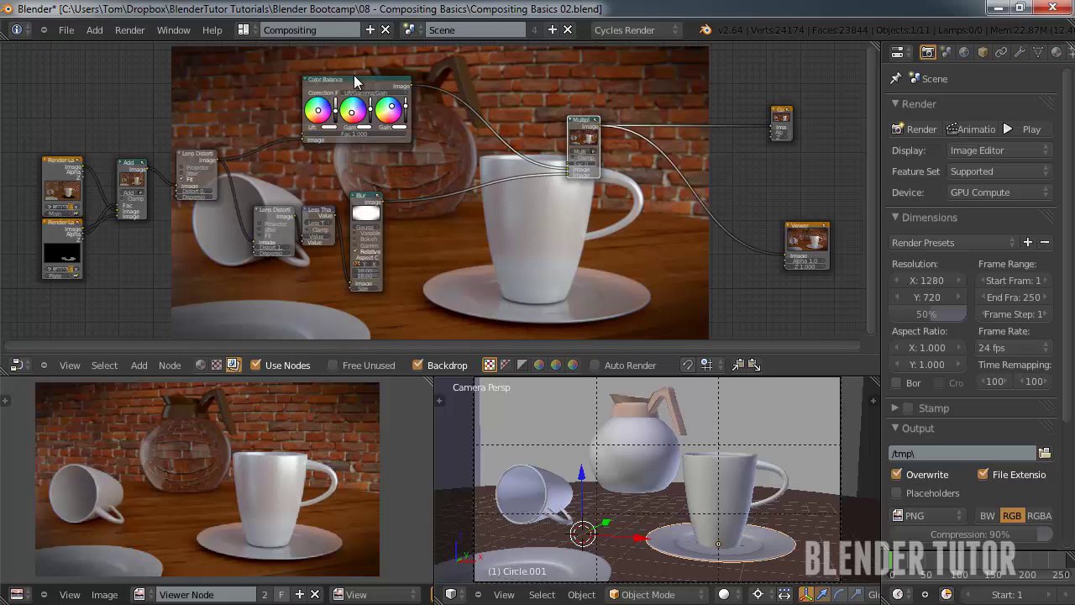
Step: Move the Multiply node further right and the Composite node higher up
key(g)
click(416, 103)
right_click(781, 118)
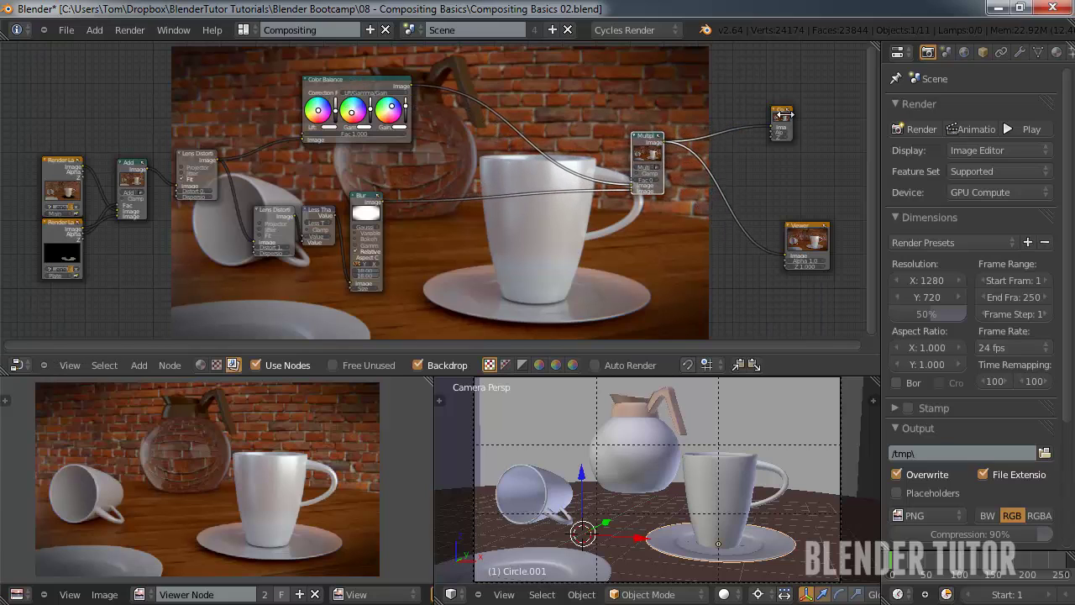
key(g)
click(820, 76)
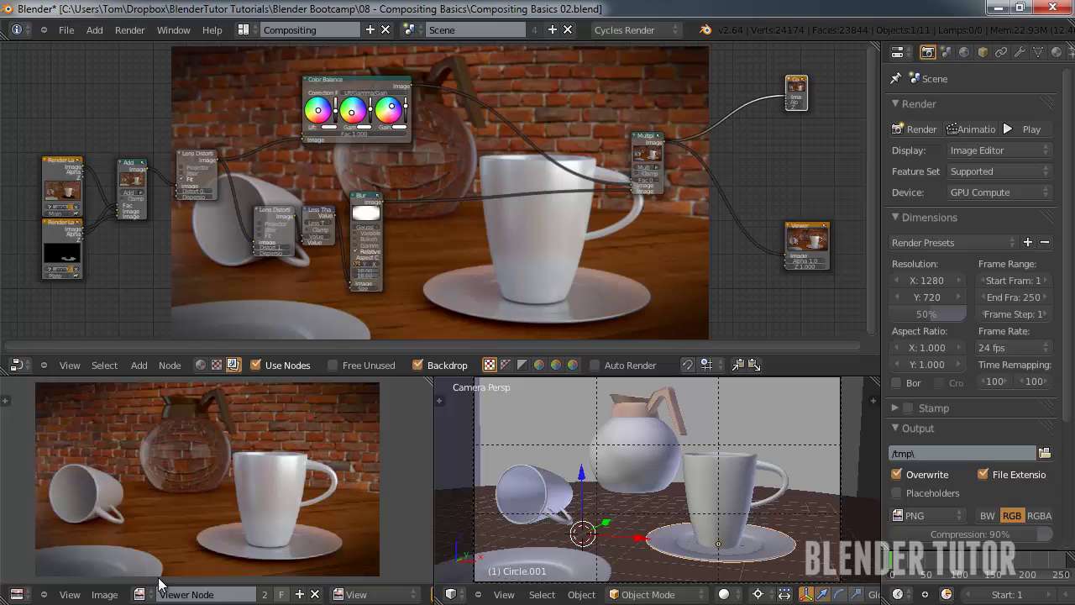
click(104, 593)
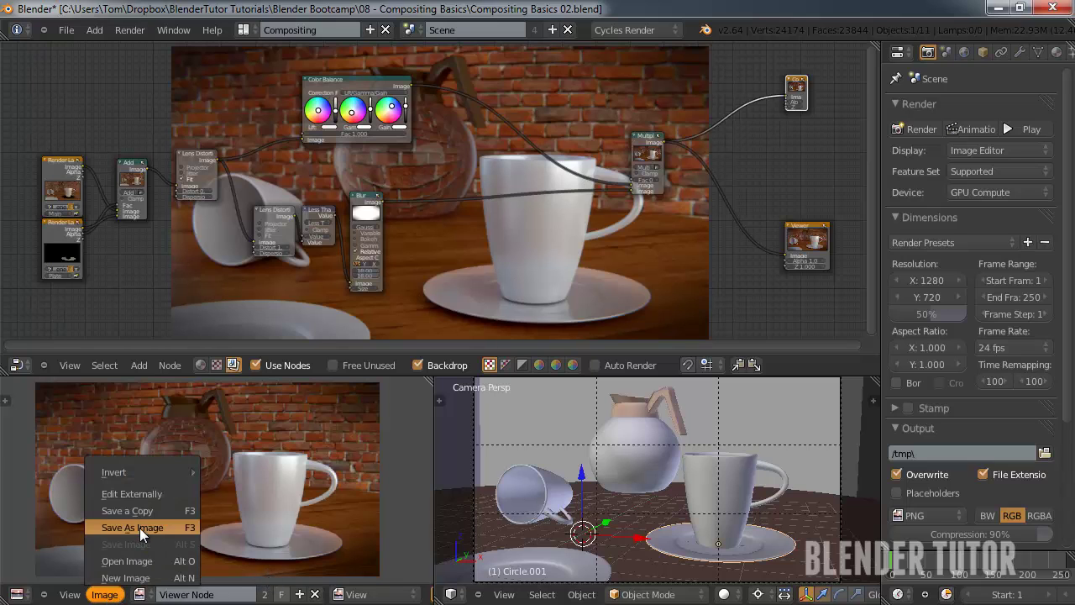
Step: Save the viewer image into 08 - Compositing Basics/Renders, renaming it Compositing Basics 03.png
click(140, 528)
click(254, 117)
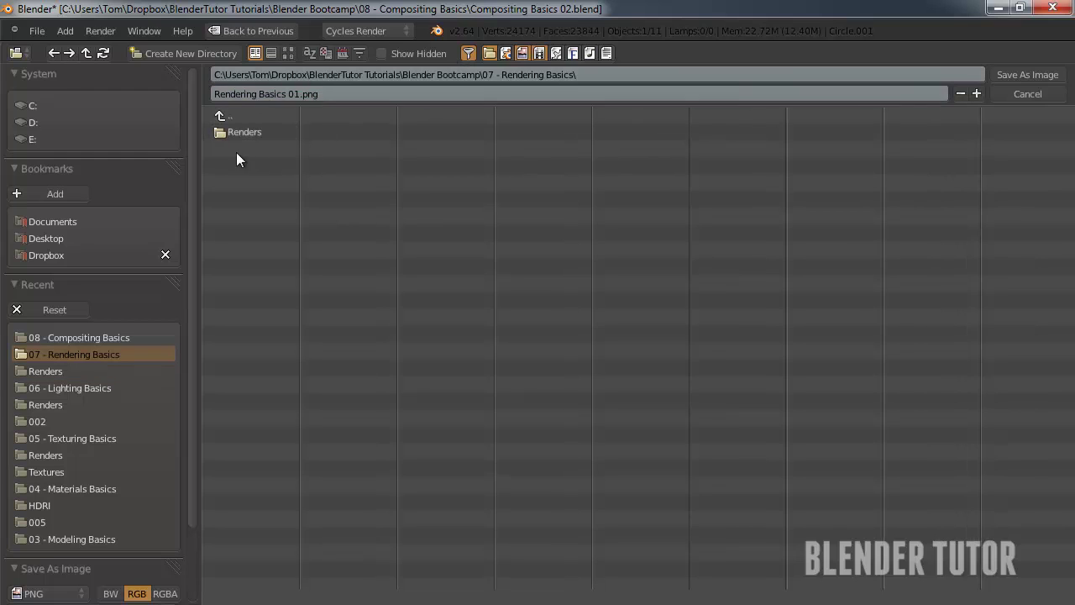
click(235, 117)
click(279, 216)
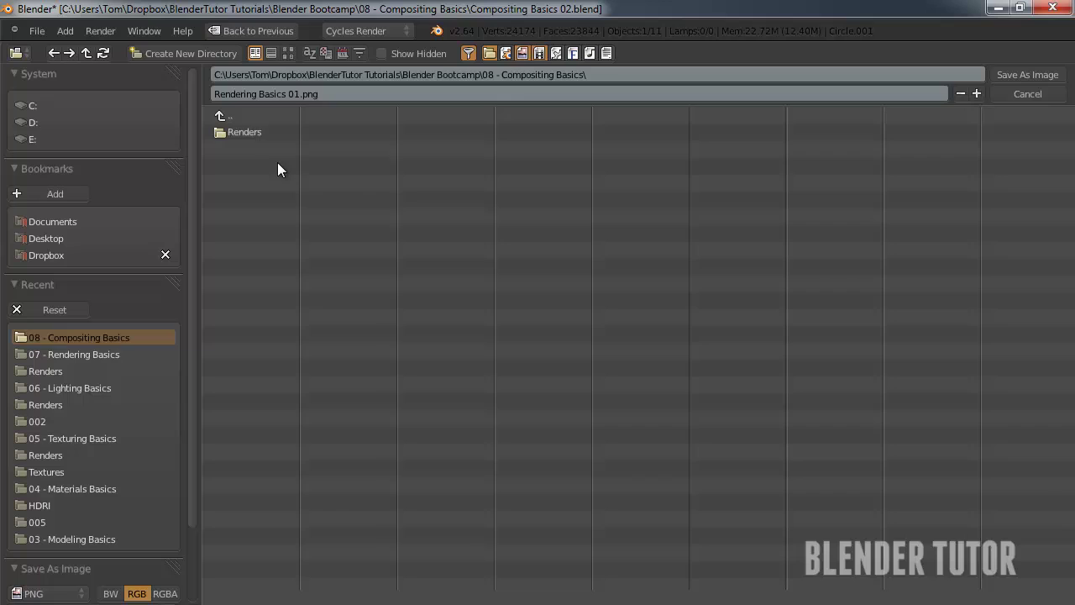
click(251, 134)
click(312, 148)
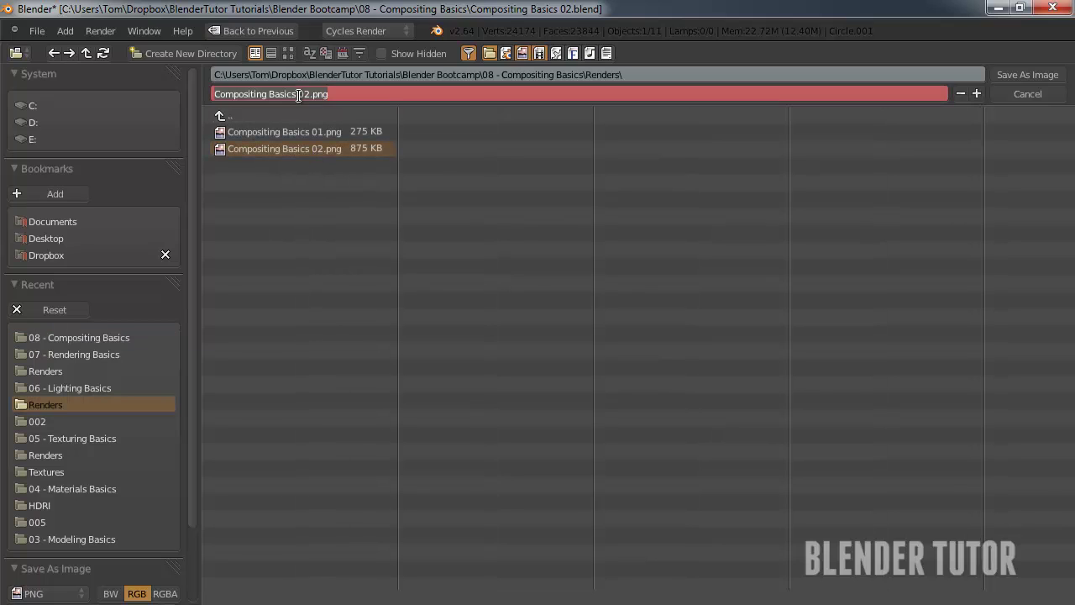
click(311, 94)
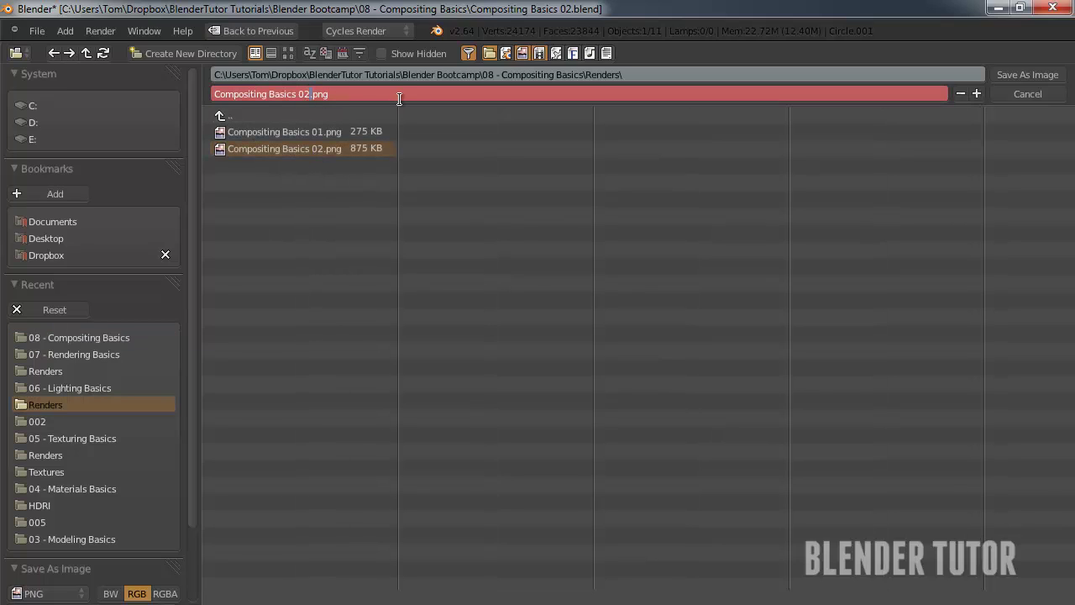
Step: Complete the file name as 'Compositing Basics 03' and save the render into the 08 - Compositing Basics Renders folder
text(3)
key(Return)
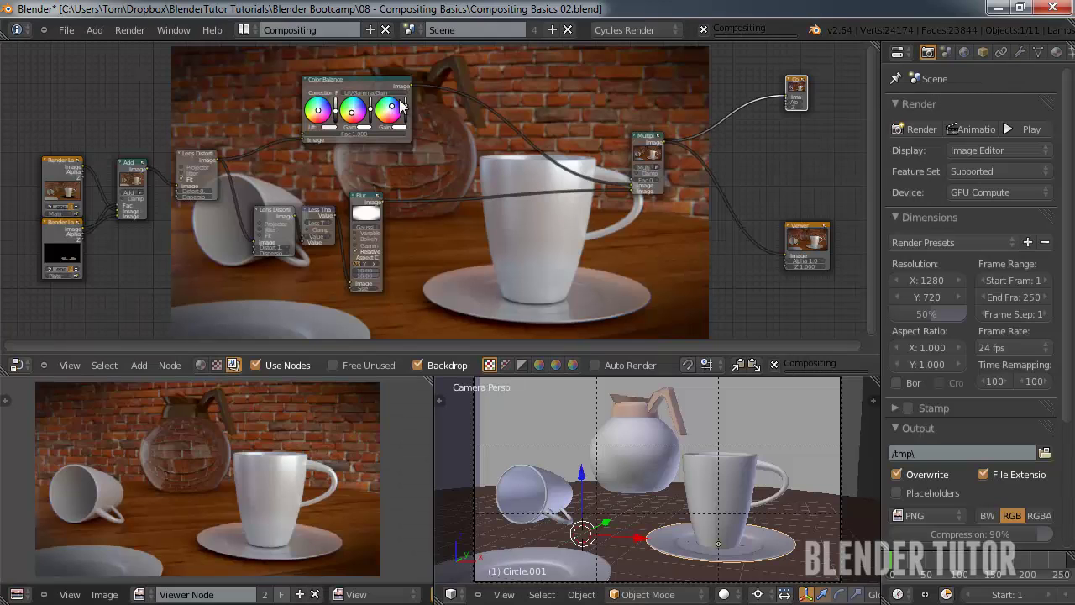